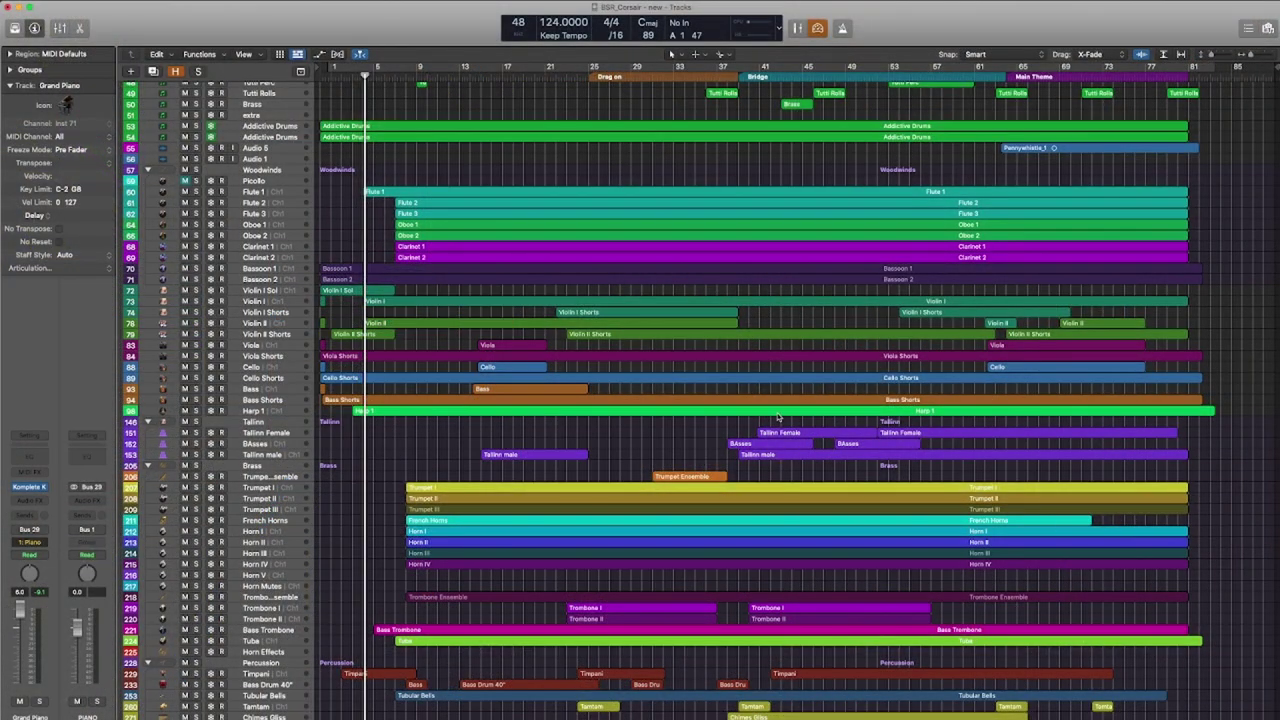
Survey the woodwind, string, choir, brass and percussion tracks in the arrangement.
scroll(711, 427, "up", 2)
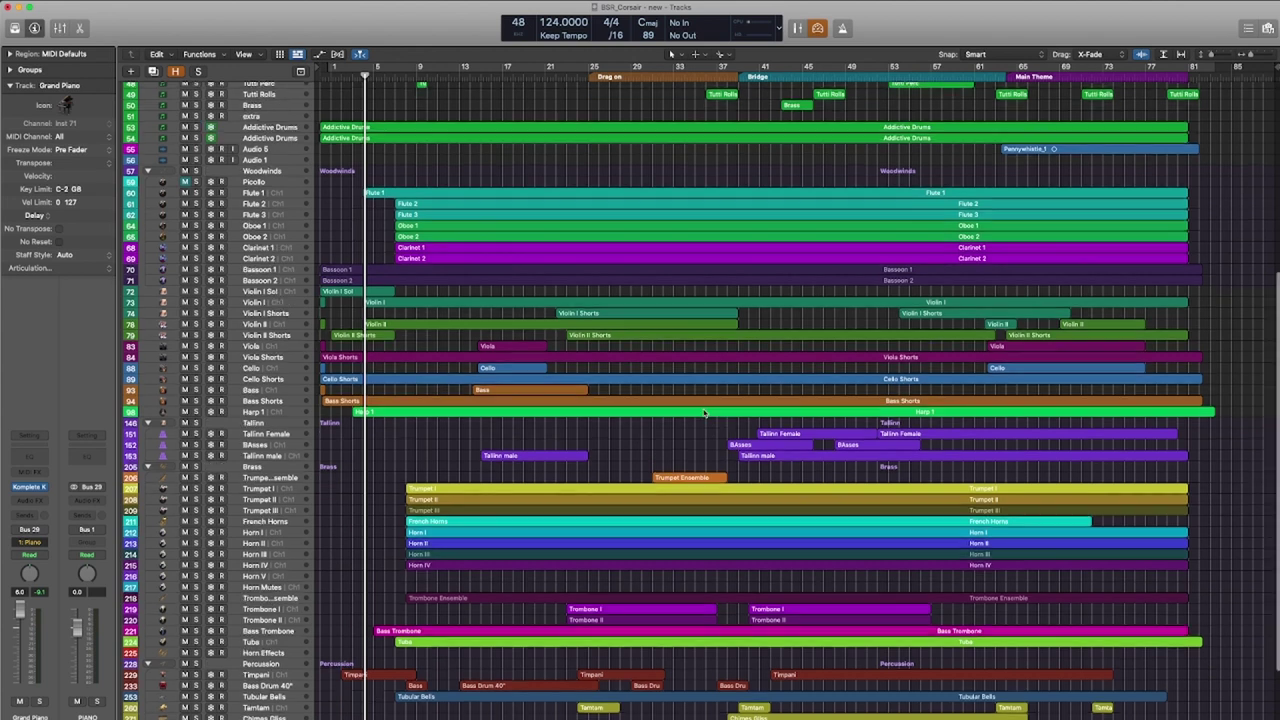
scroll(667, 371, "up", 3)
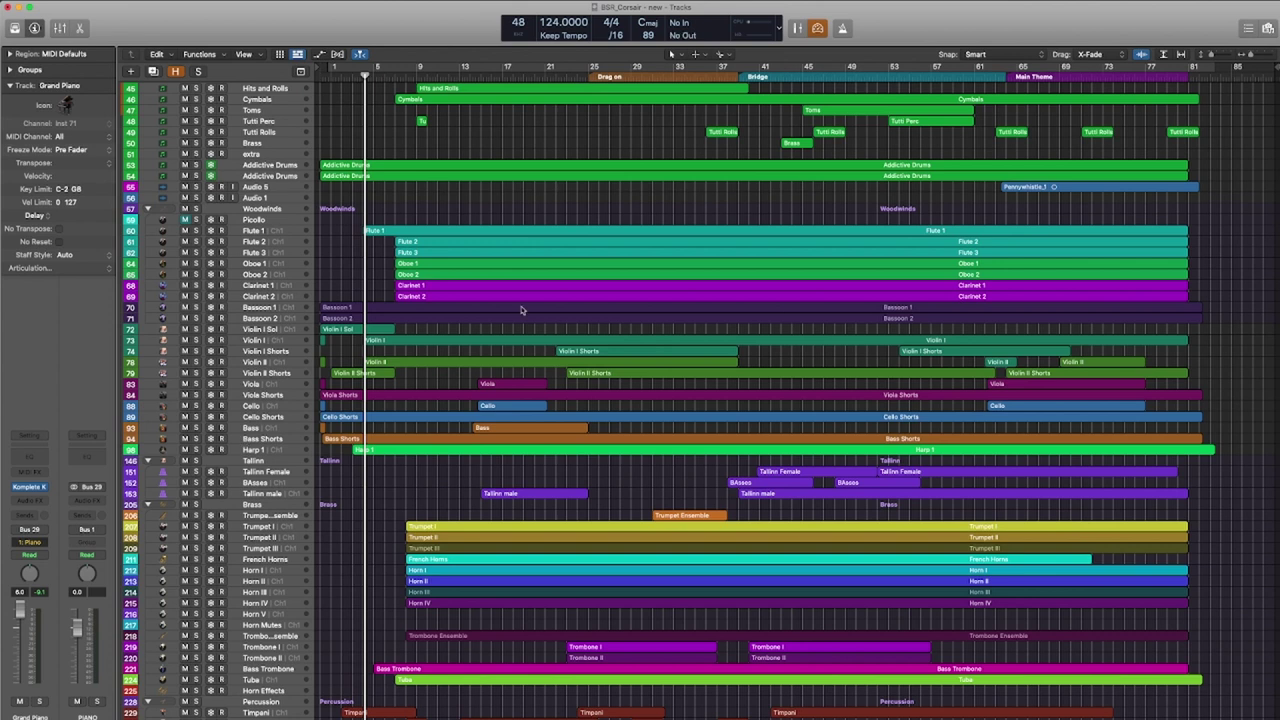
left_click_drag(337, 230, 915, 498)
scroll(1031, 447, "down", 3)
left_click_drag(1220, 413, 533, 675)
left_click(390, 447)
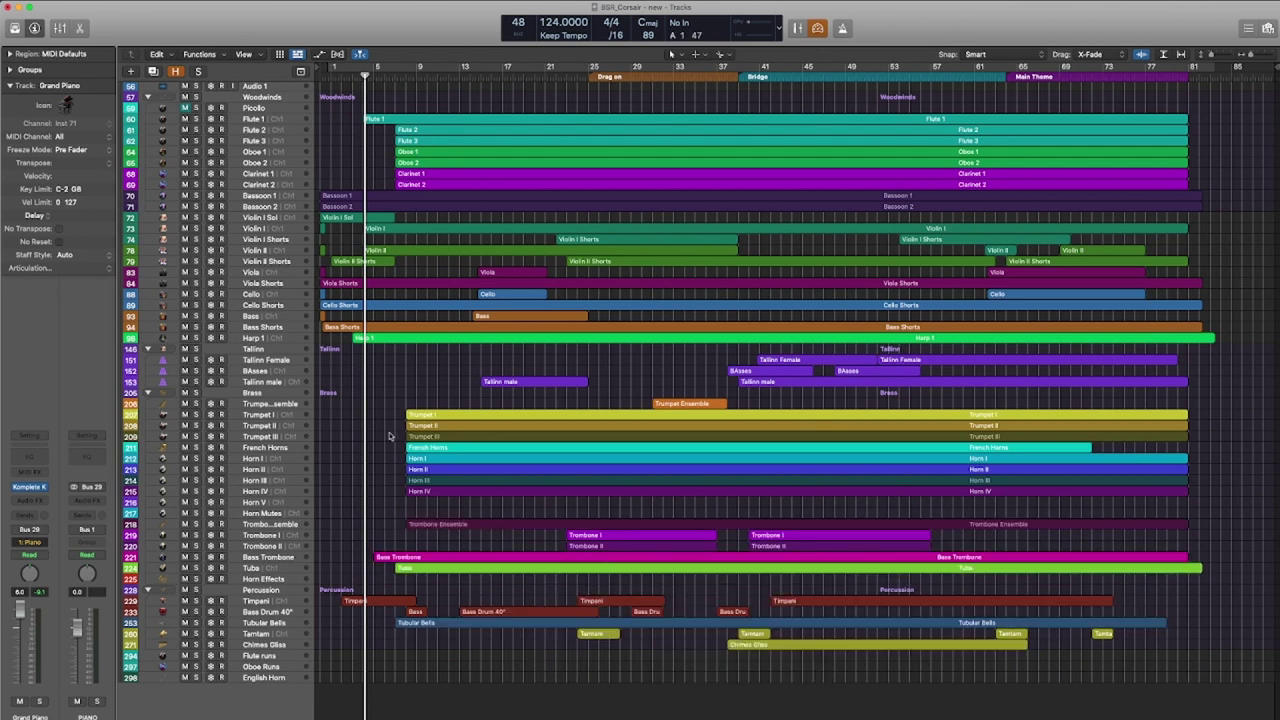
Open the Trumpet I region in the Piano Roll, solo its track and play it from about bar 12.
double_click(481, 417)
scroll(503, 460, "down", 5)
scroll(523, 466, "up", 1)
scroll(500, 466, "left", 3)
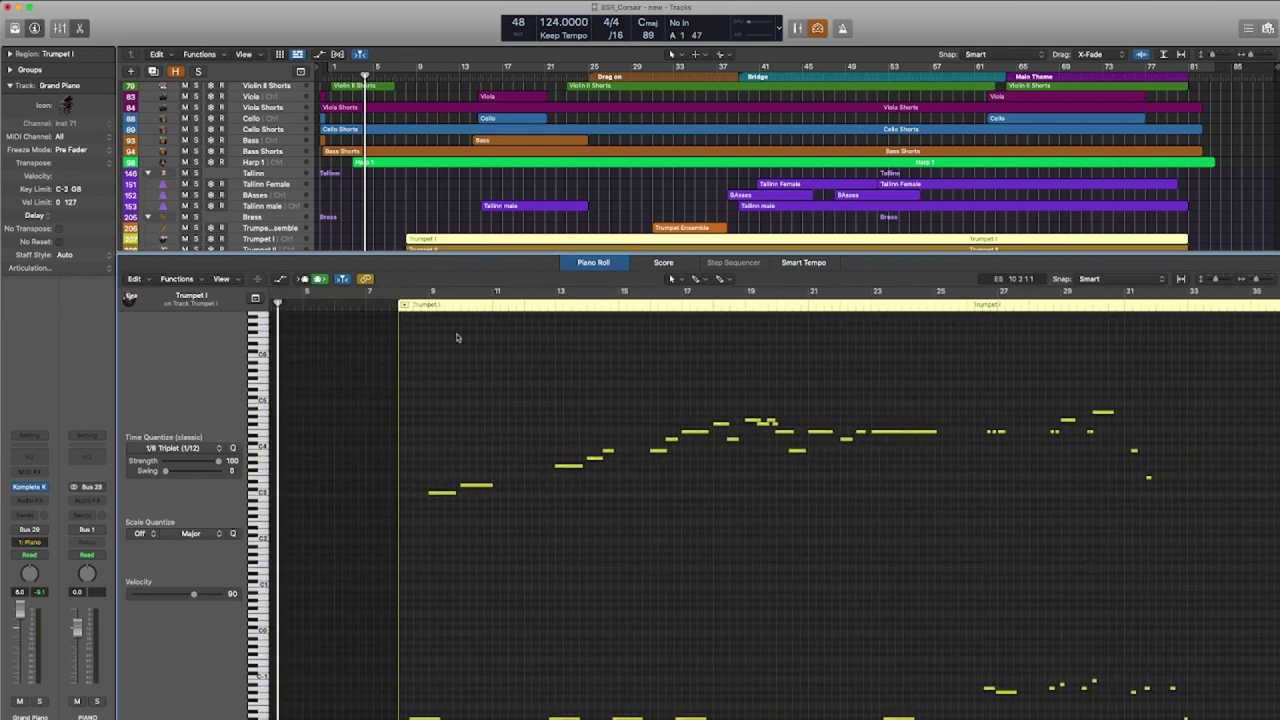
scroll(200, 228, "down", 1)
left_click(197, 226)
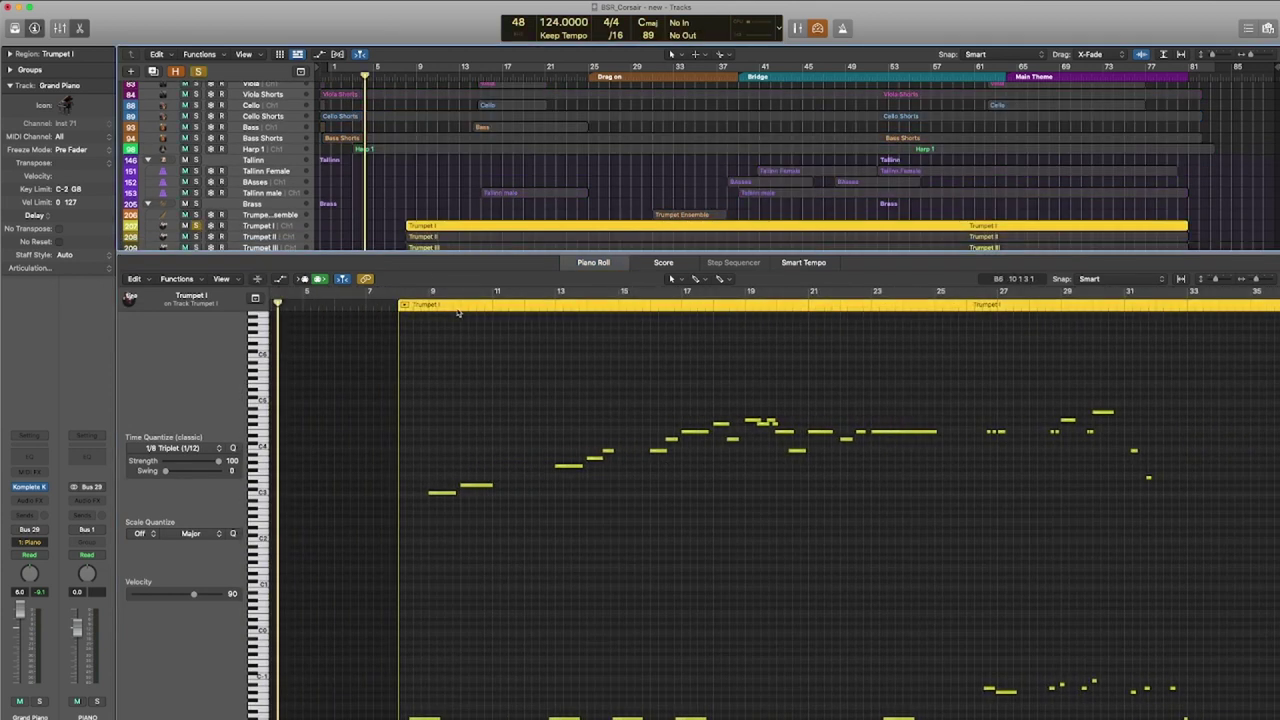
left_click(531, 309)
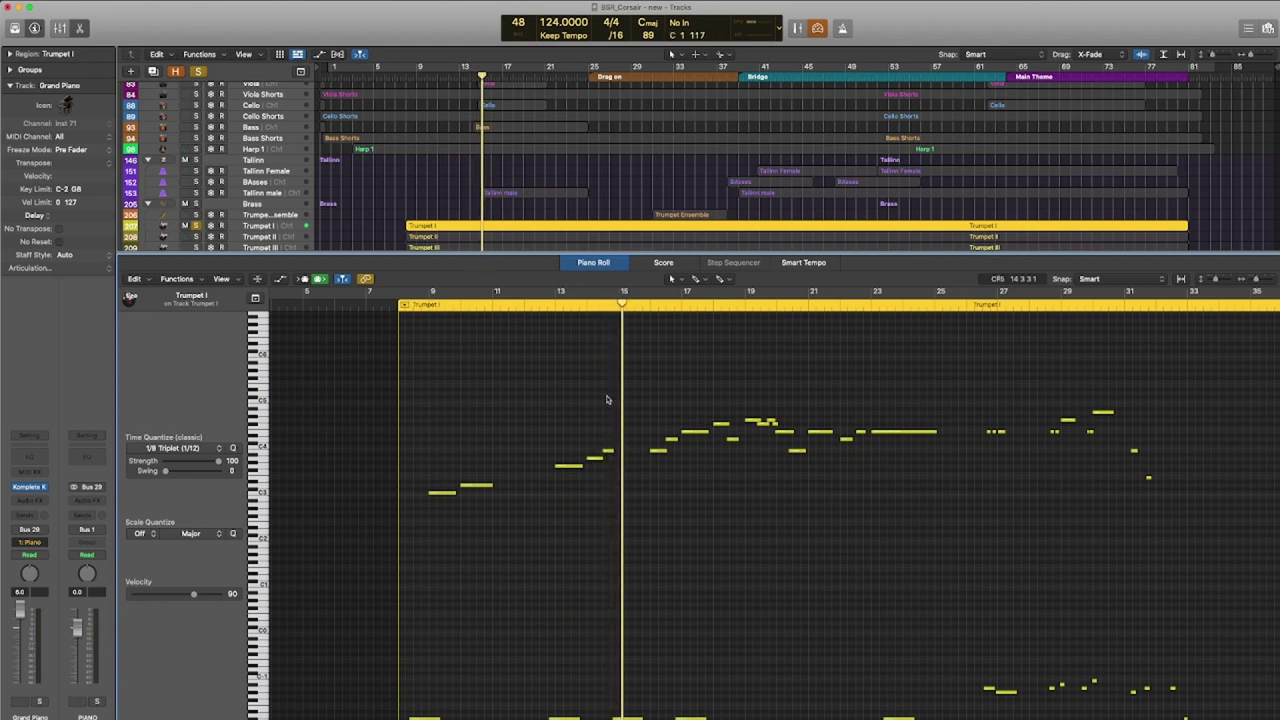
key("x")
left_click(620, 217)
key("x")
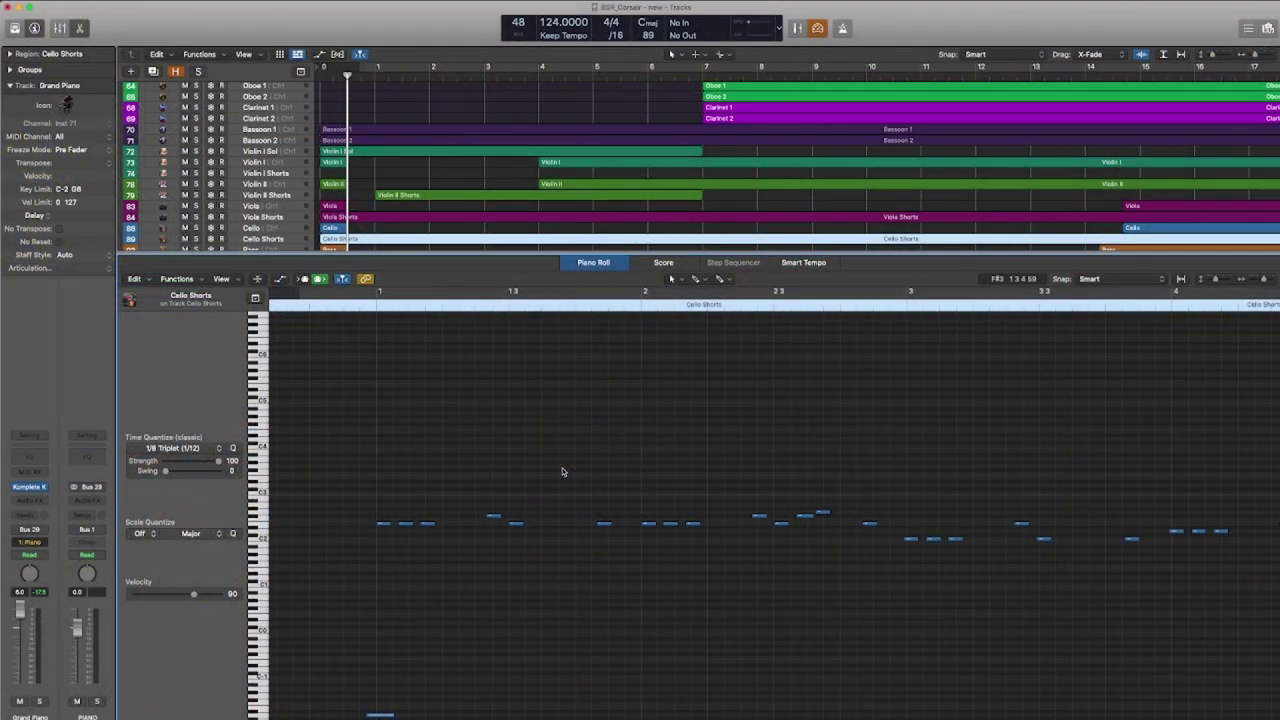
Show the Cello Shorts and Bass Shorts regions together, solo them and play them from just before bar 1.
key("ctrl+s")
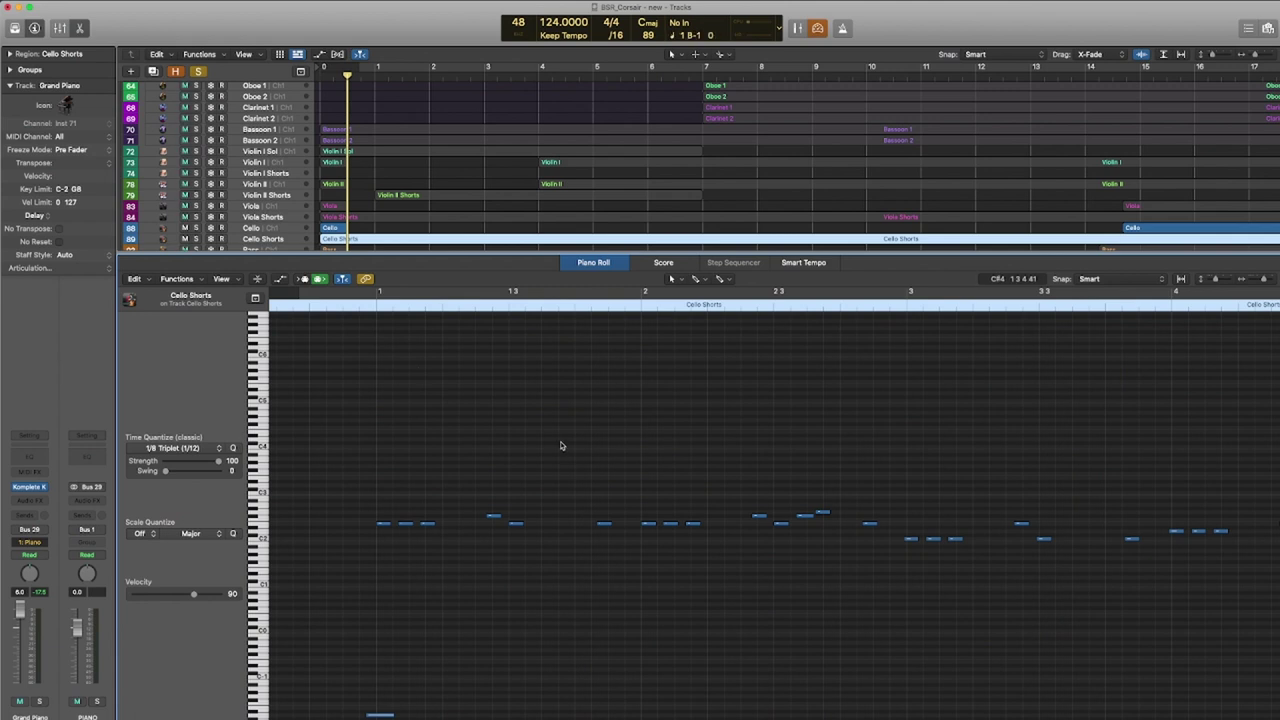
left_click(326, 298)
scroll(374, 217, "down", 4)
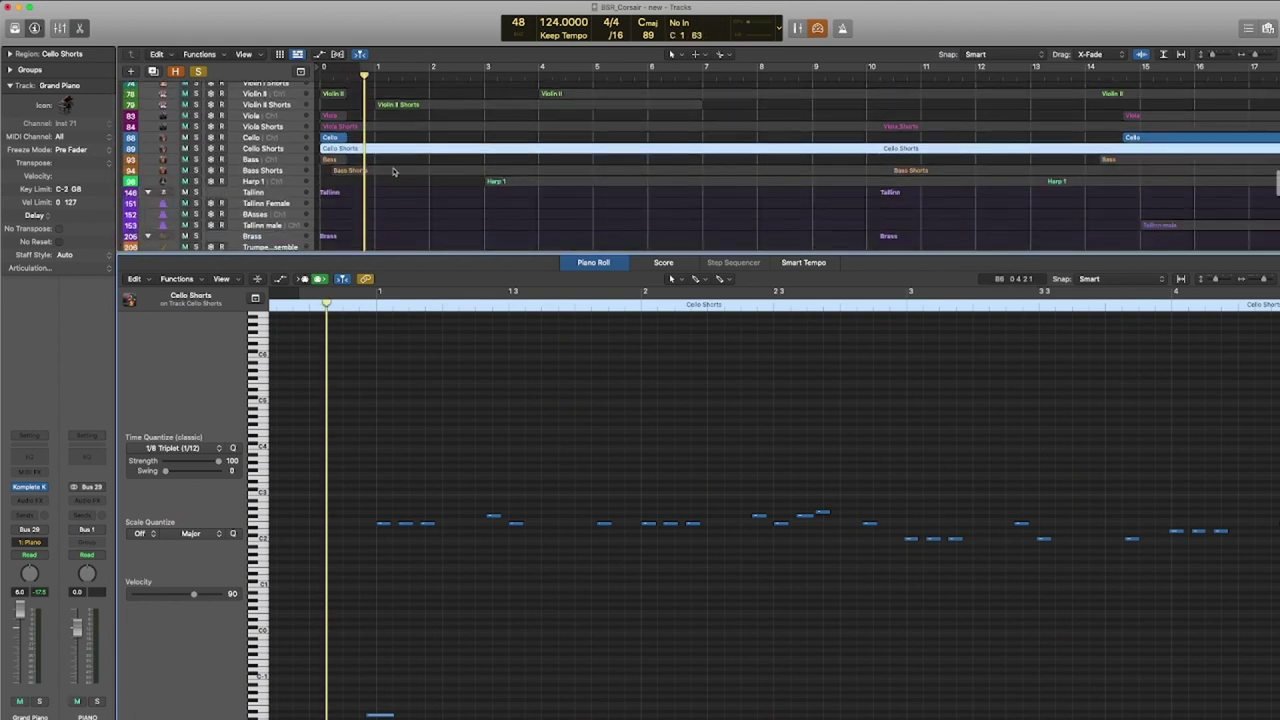
left_click(394, 171, "shift")
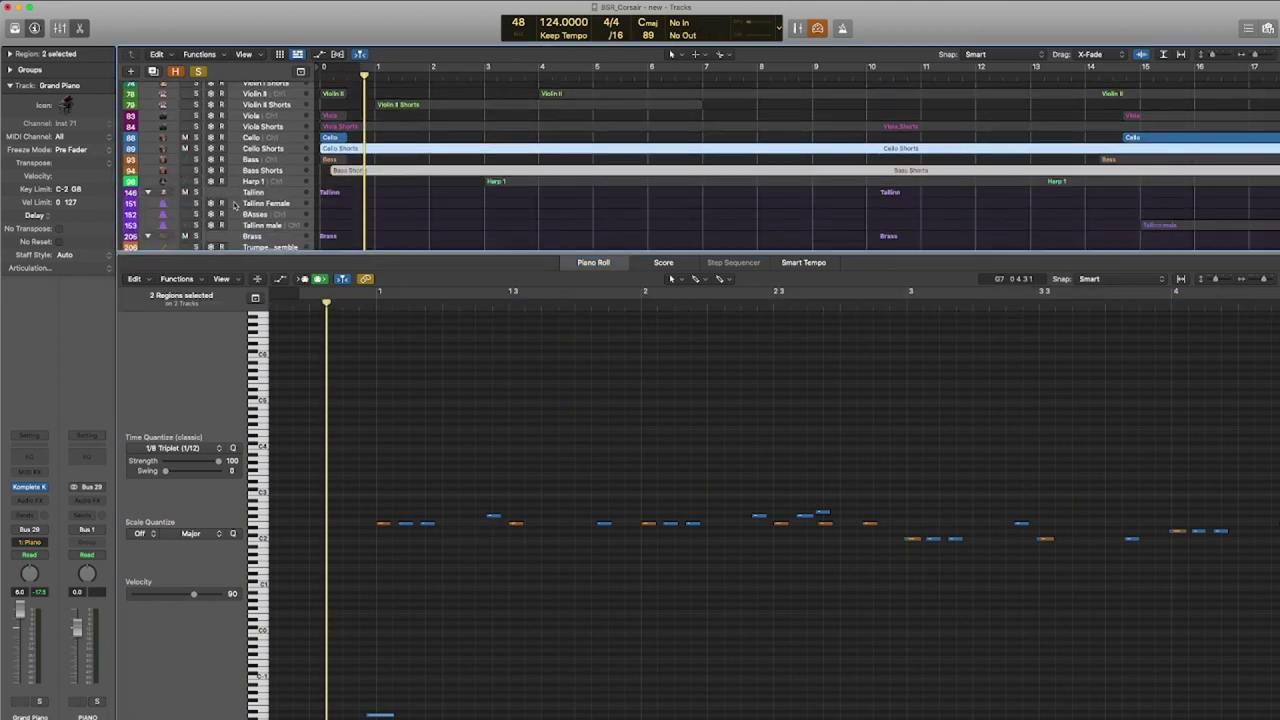
key("ctrl+s")
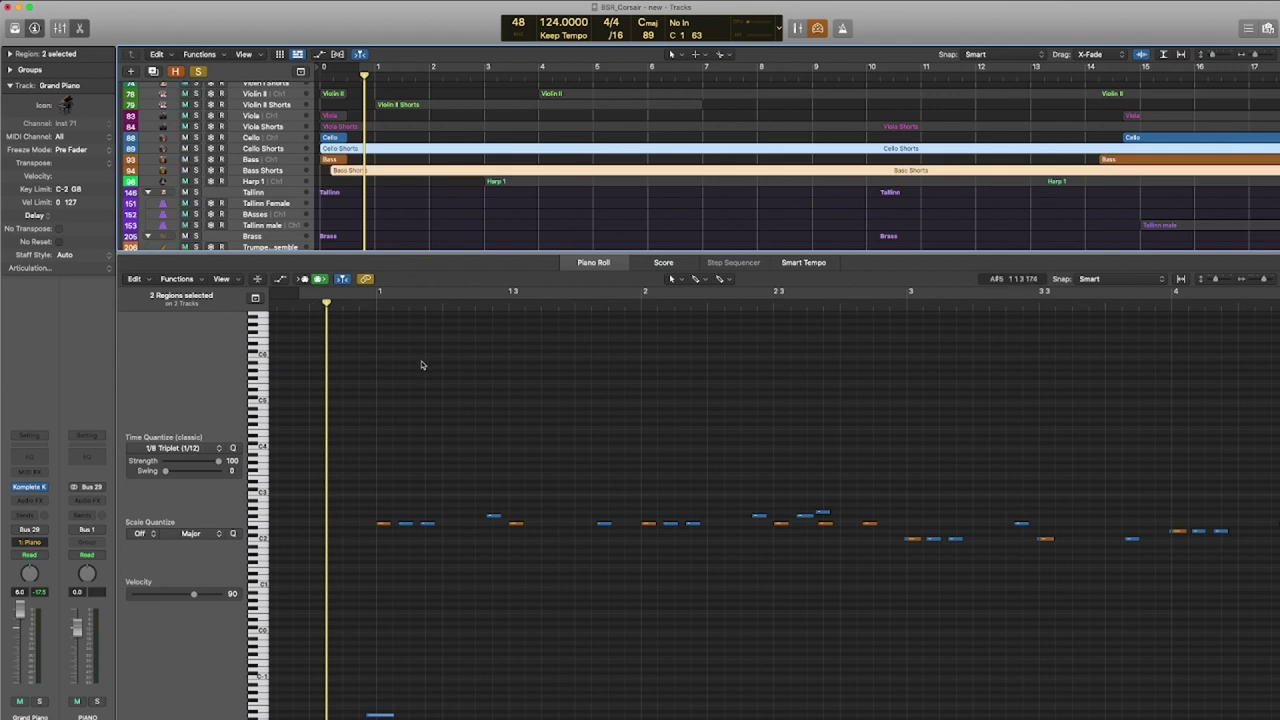
key("space")
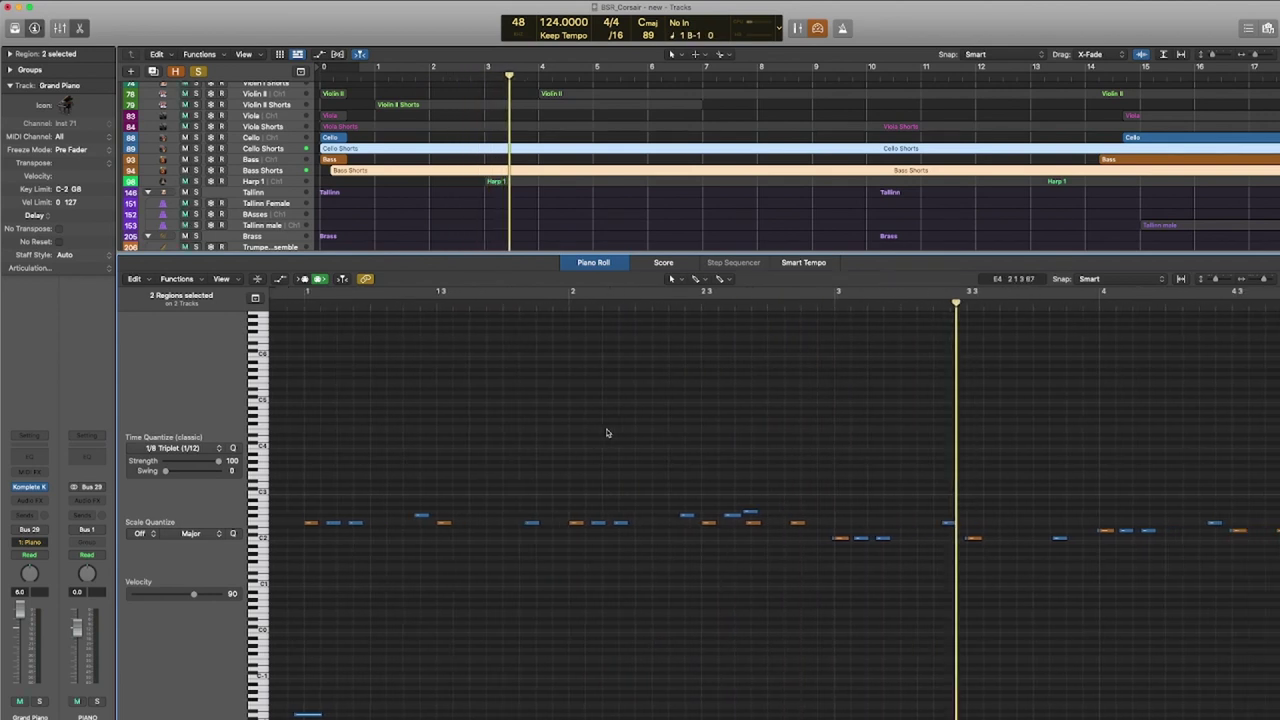
key("super+Left")
key("super+Left")
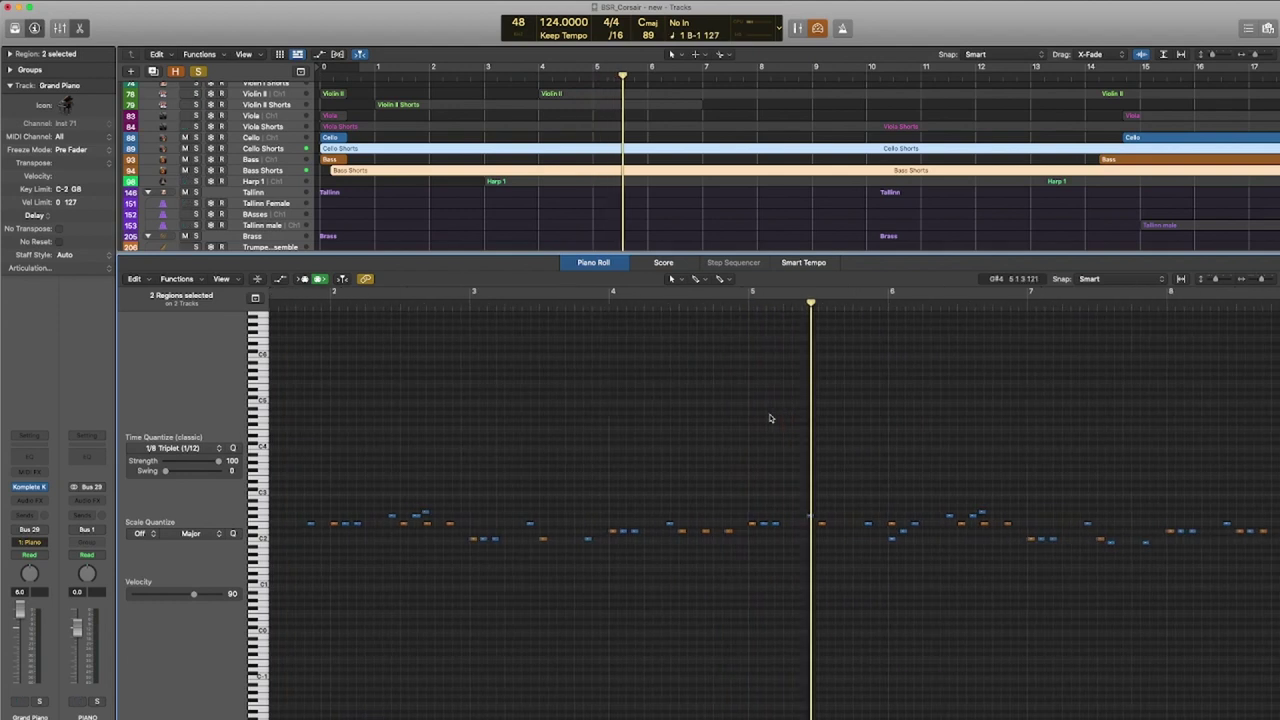
key("super+Right")
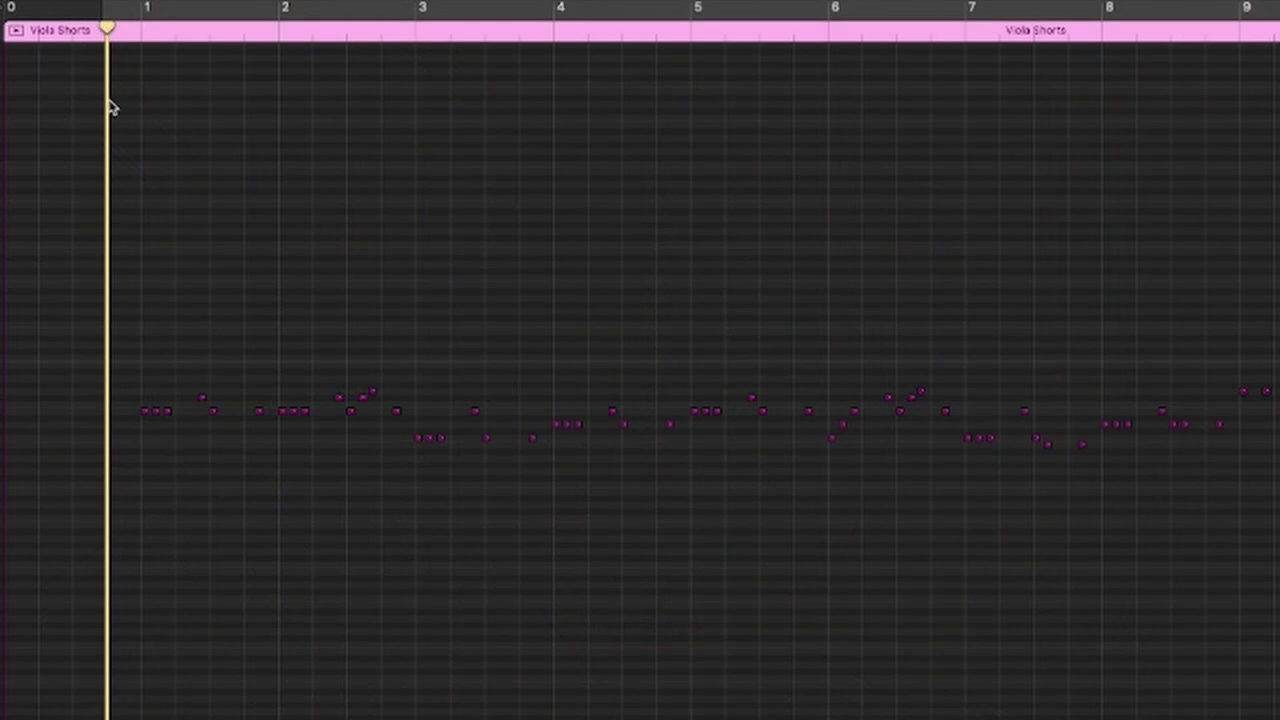
Play the opening from just before bar 1, starting with the Viola Shorts part, and examine the string notes.
key("space")
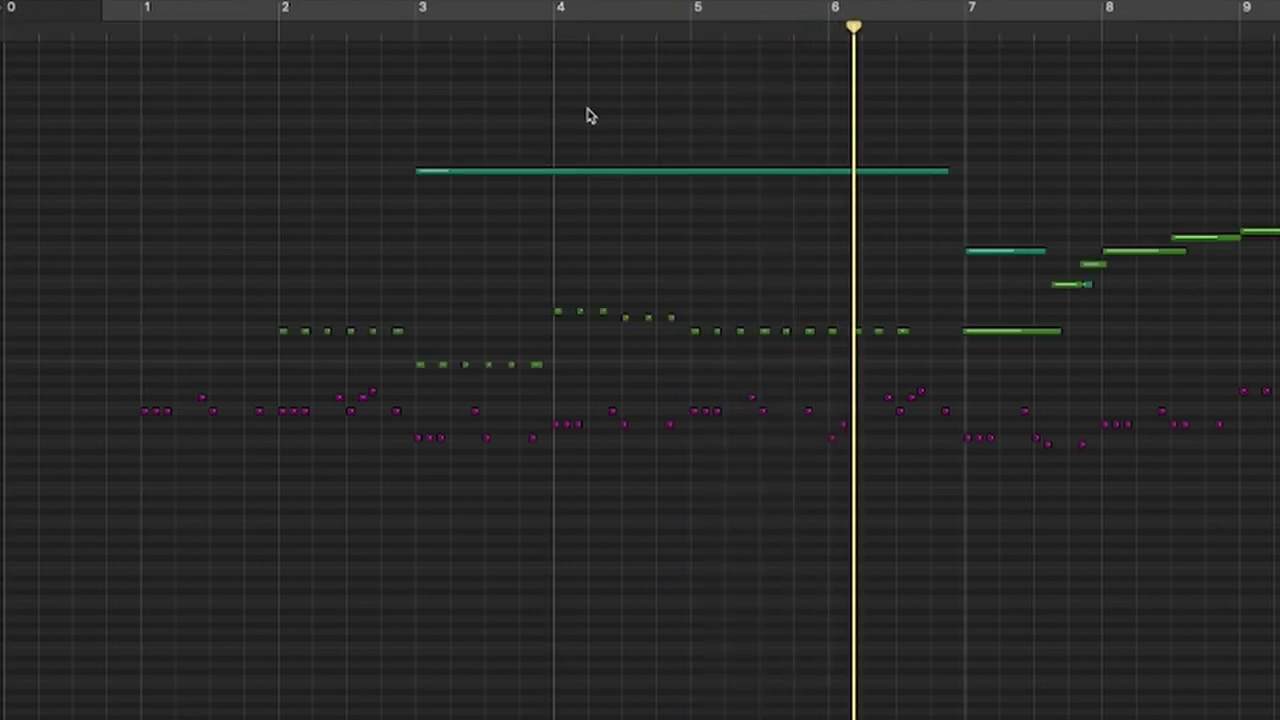
scroll(588, 113, "up", 1)
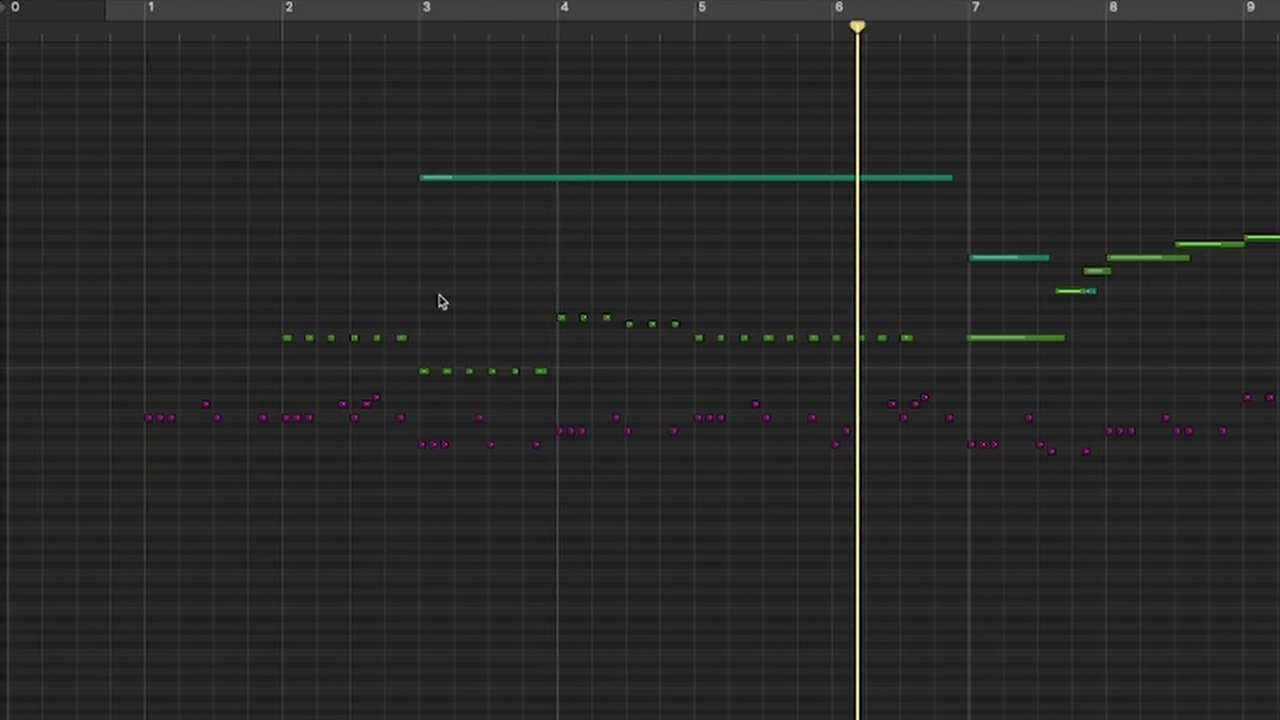
key("super+Right")
key("super+Right")
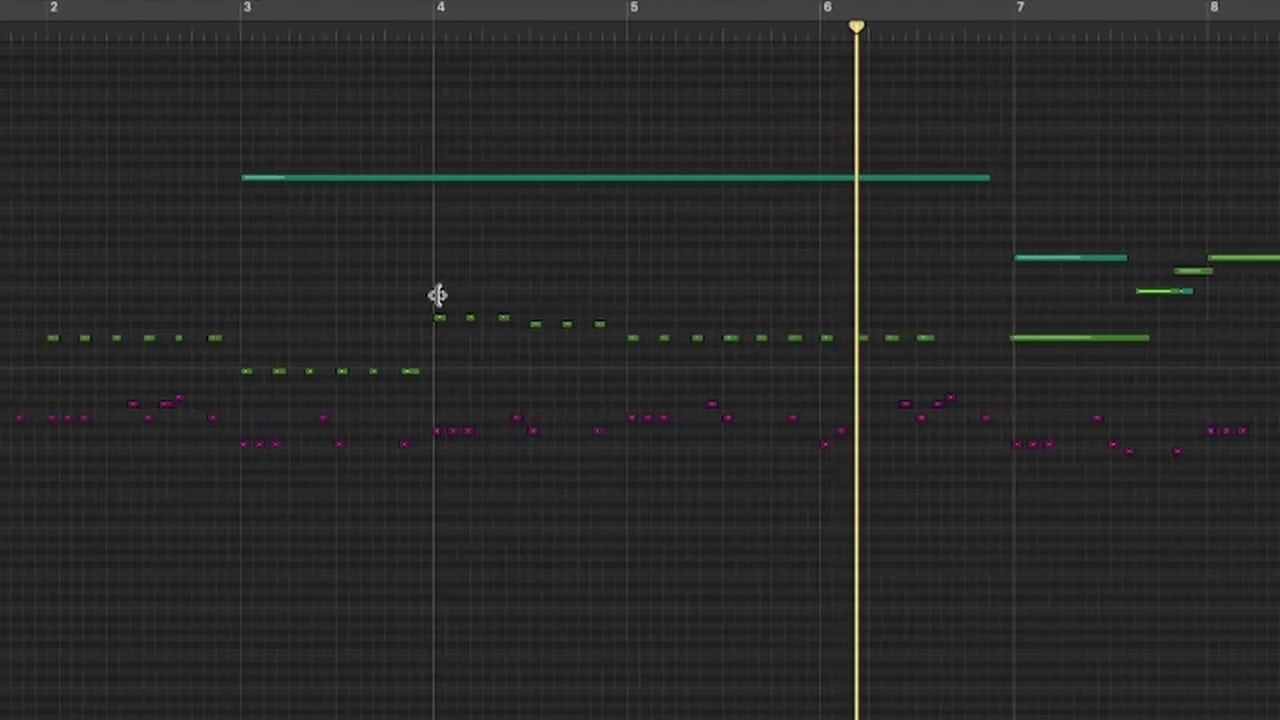
scroll(438, 300, "left", 4)
Replay the selected violin and viola parts from about the middle of bar 1, following the repeated Violin II Shorts notes.
left_click(380, 25)
left_click_drag(390, 295, 766, 372)
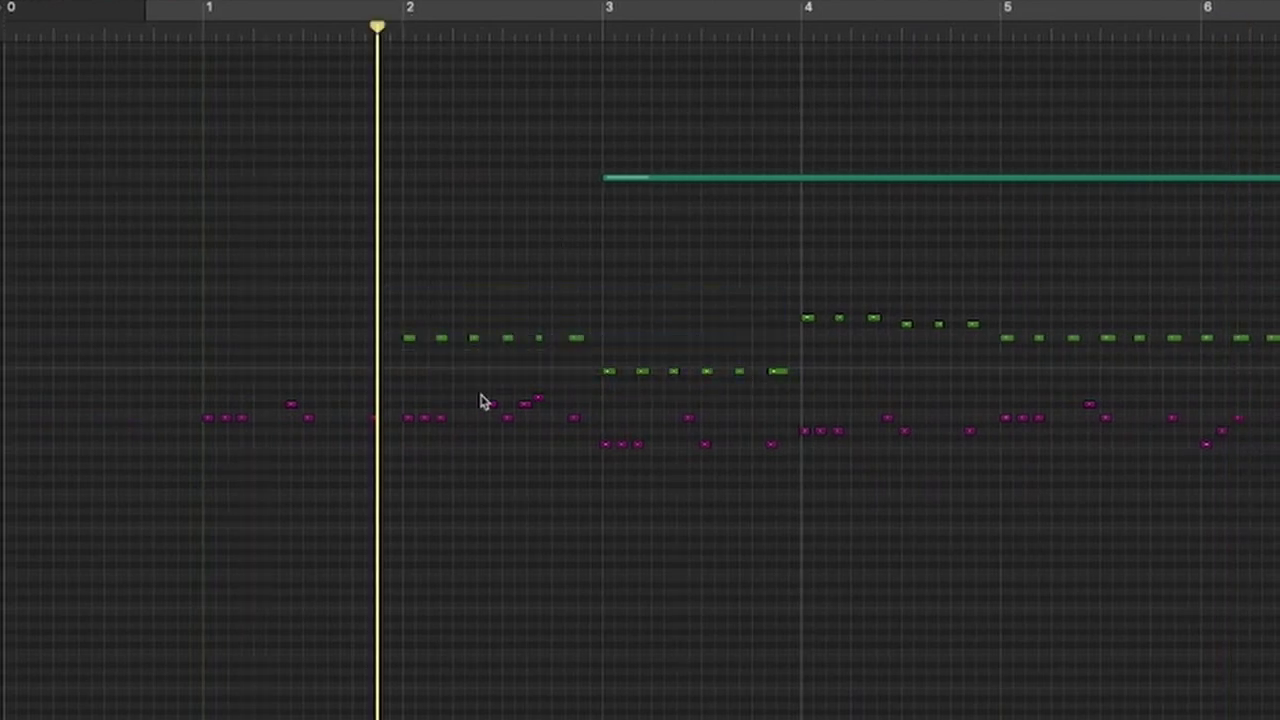
left_click(305, 28)
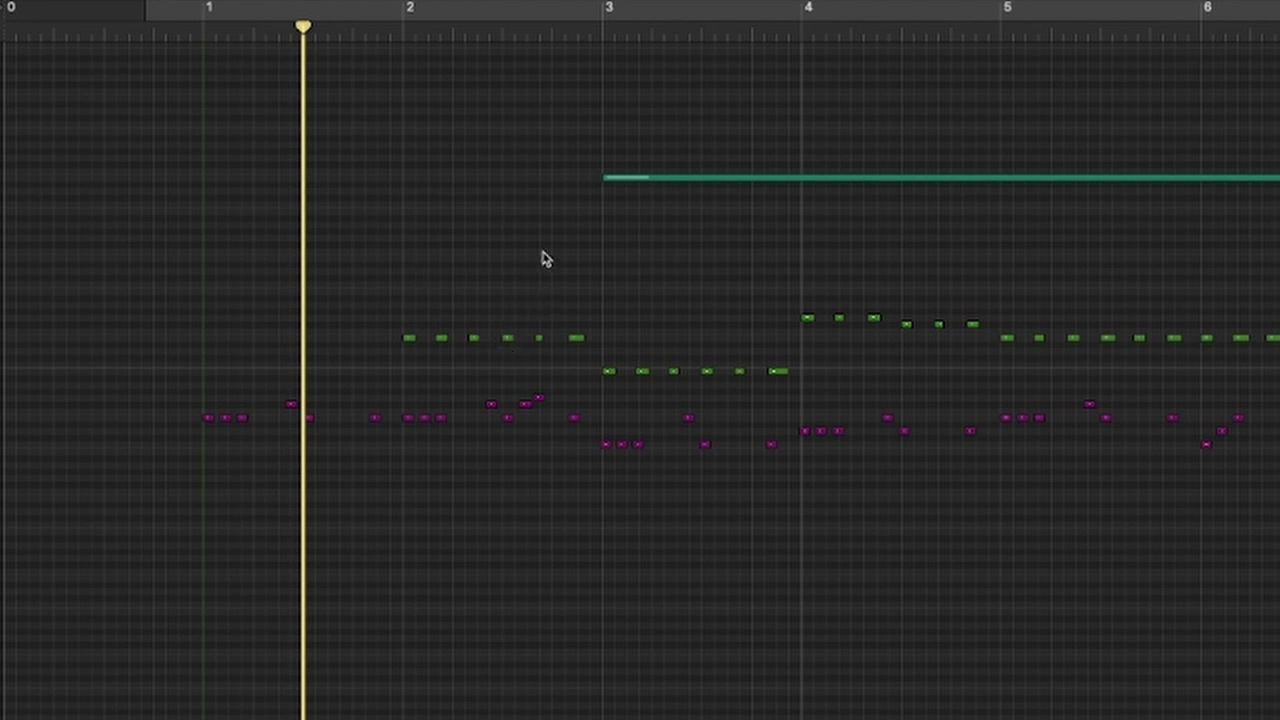
key("space")
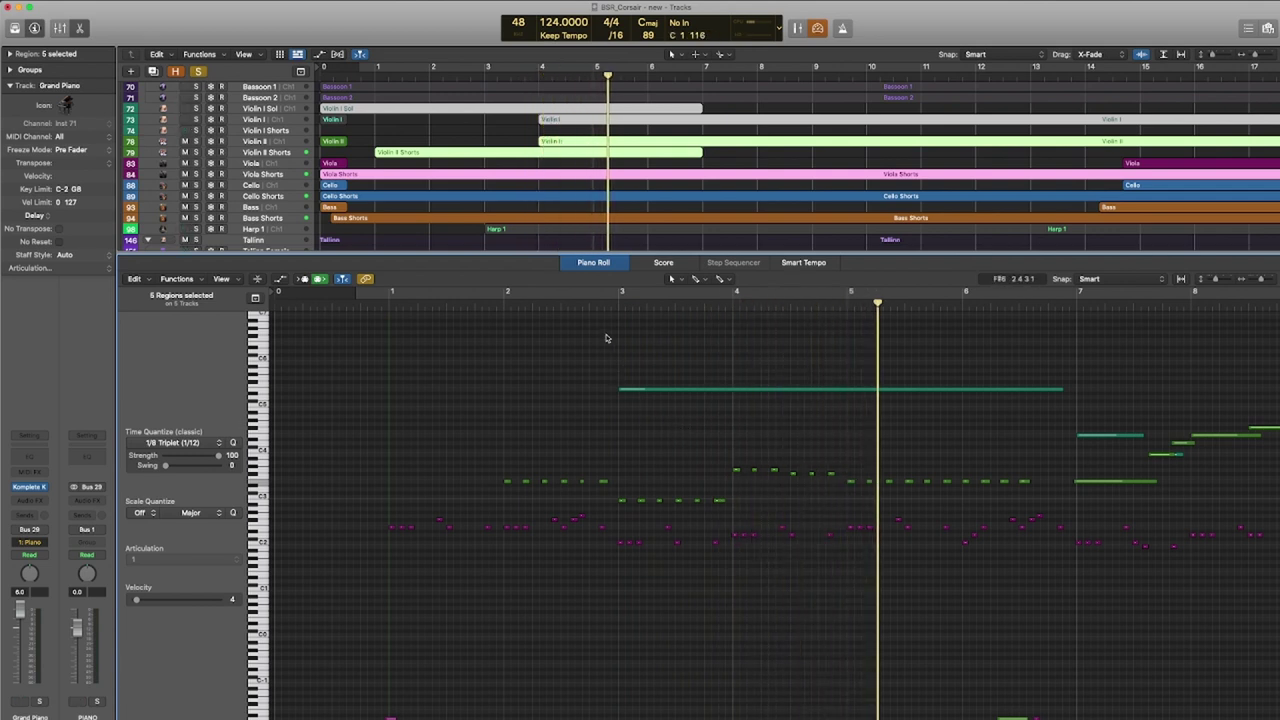
left_click_drag(588, 345, 794, 380)
left_click_drag(794, 380, 800, 400)
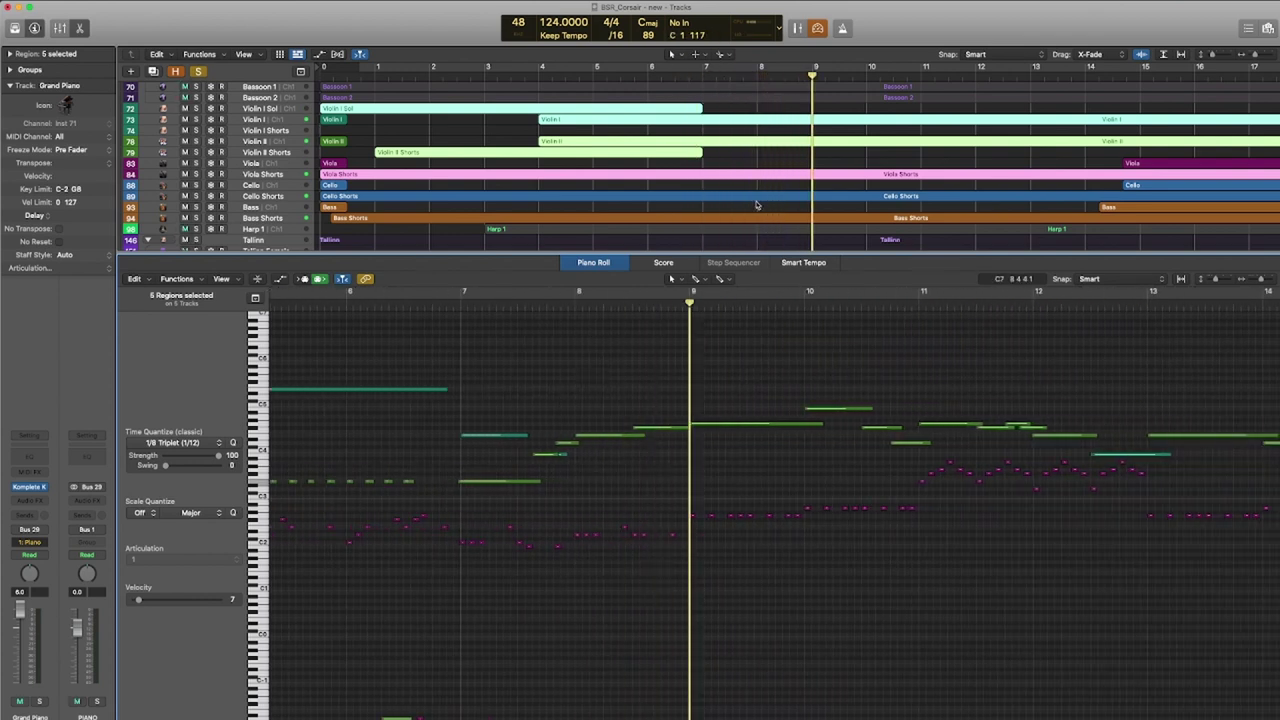
Add the Cello Shorts and Bass Shorts regions to the selection and examine the string parts around bars 7 to 14.
left_click(757, 198, "shift")
left_click(759, 219, "shift")
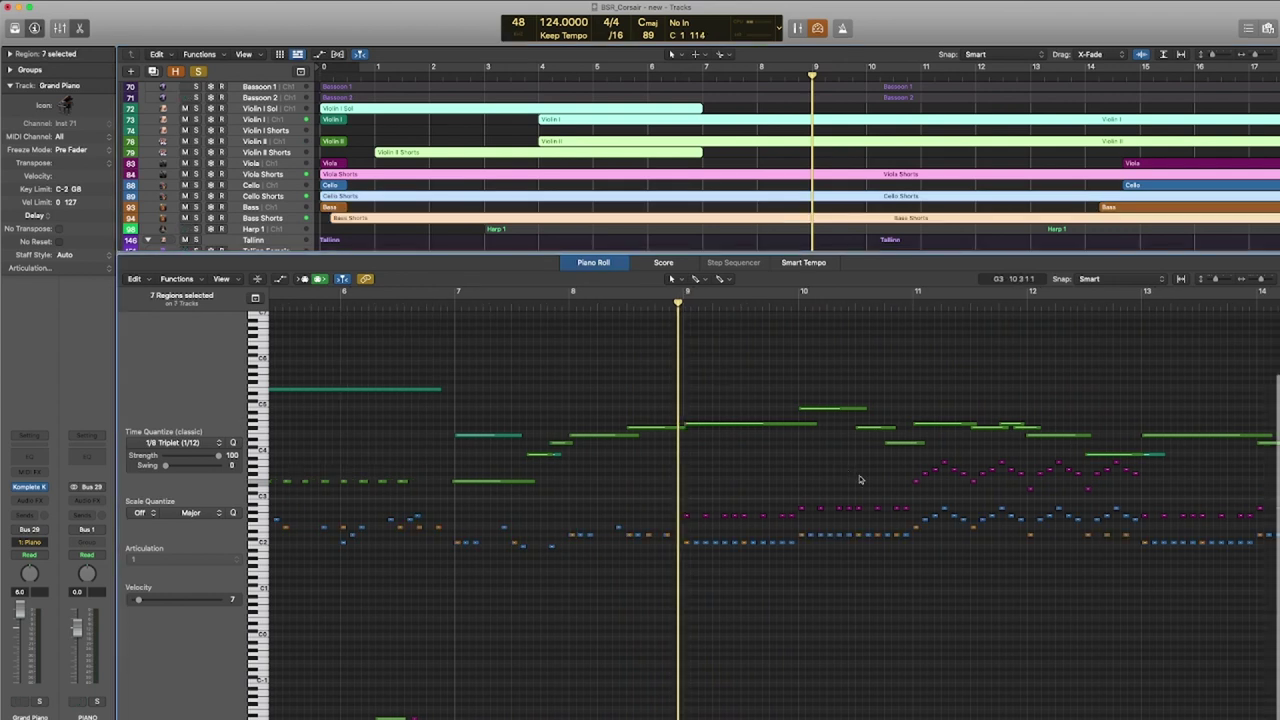
scroll(862, 505, "down", 5)
scroll(861, 526, "up", 6)
scroll(619, 446, "left", 3)
scroll(622, 442, "left", 2)
scroll(684, 430, "right", 3)
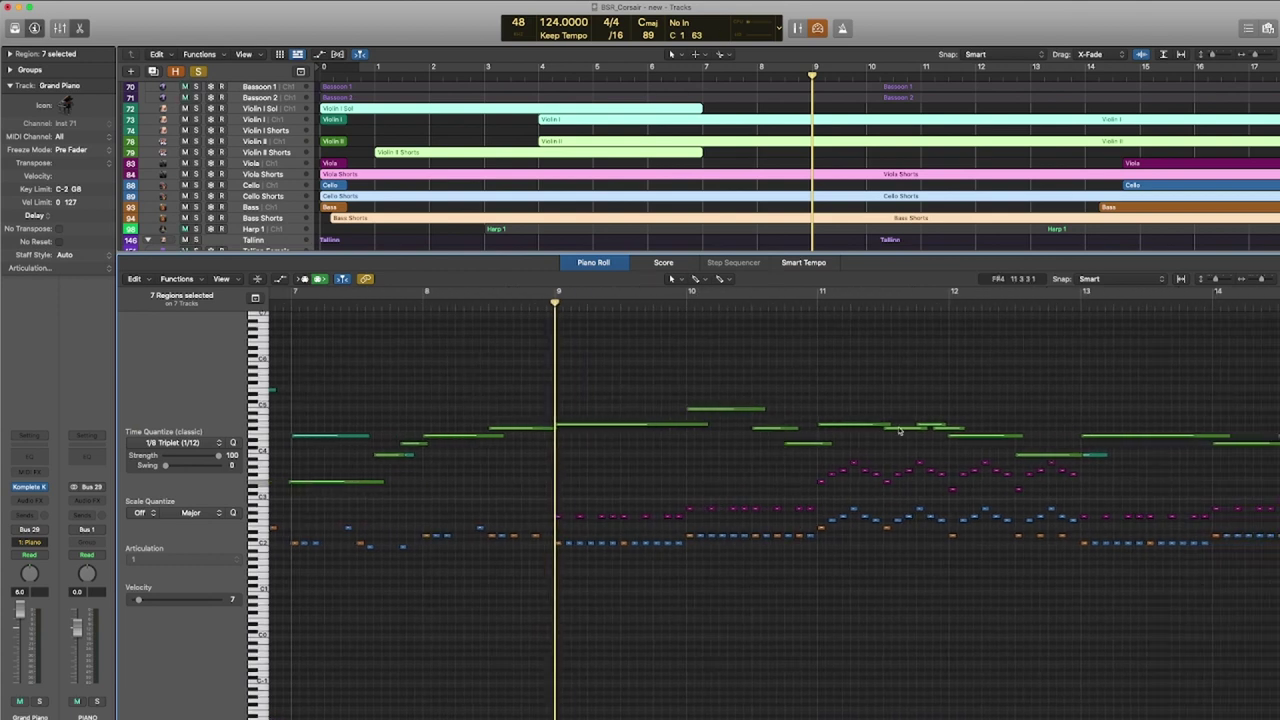
scroll(897, 432, "right", 1)
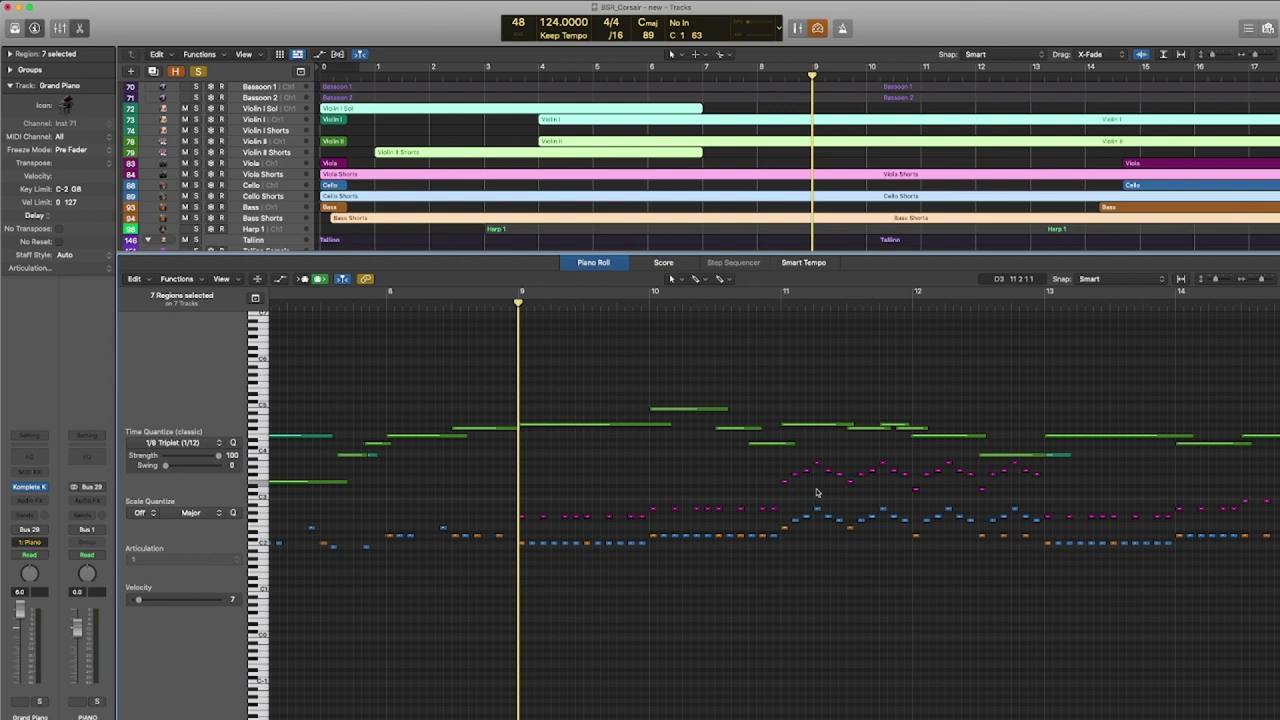
Set the playhead just before bar 9 and play the selected string parts from there.
left_click(486, 305)
left_click(550, 305)
left_click(518, 305)
left_click(500, 305)
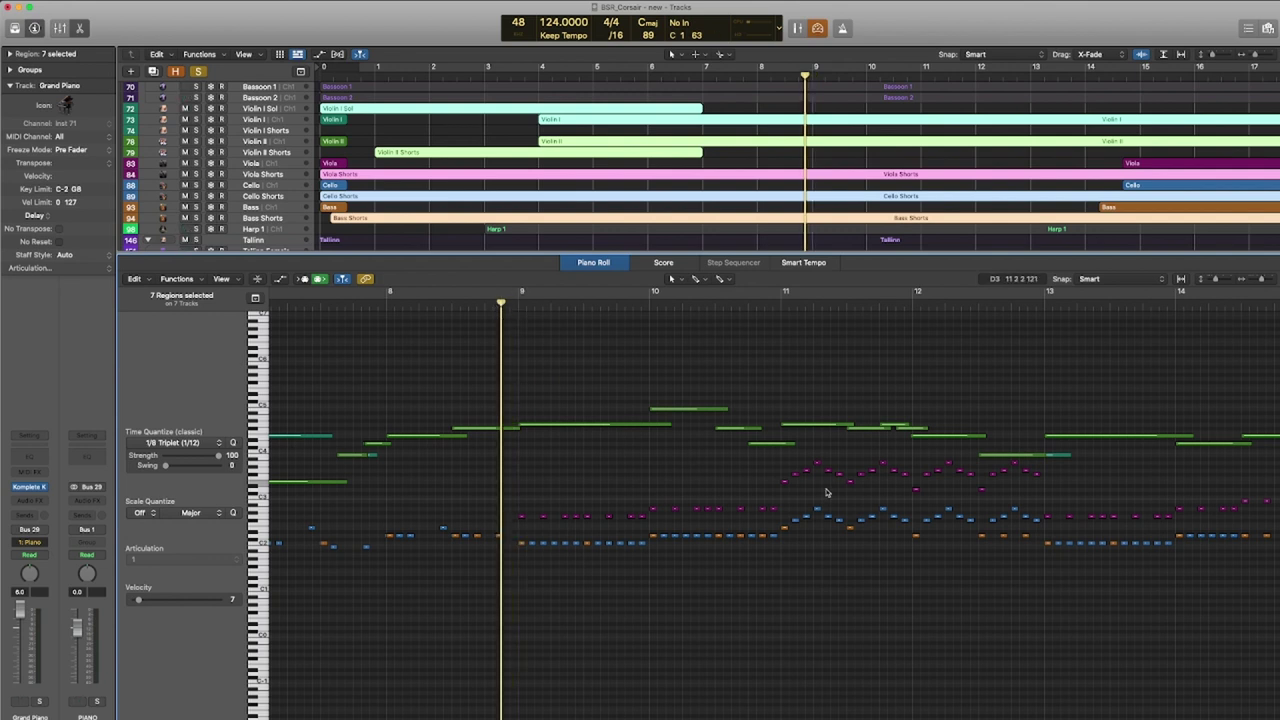
key("space")
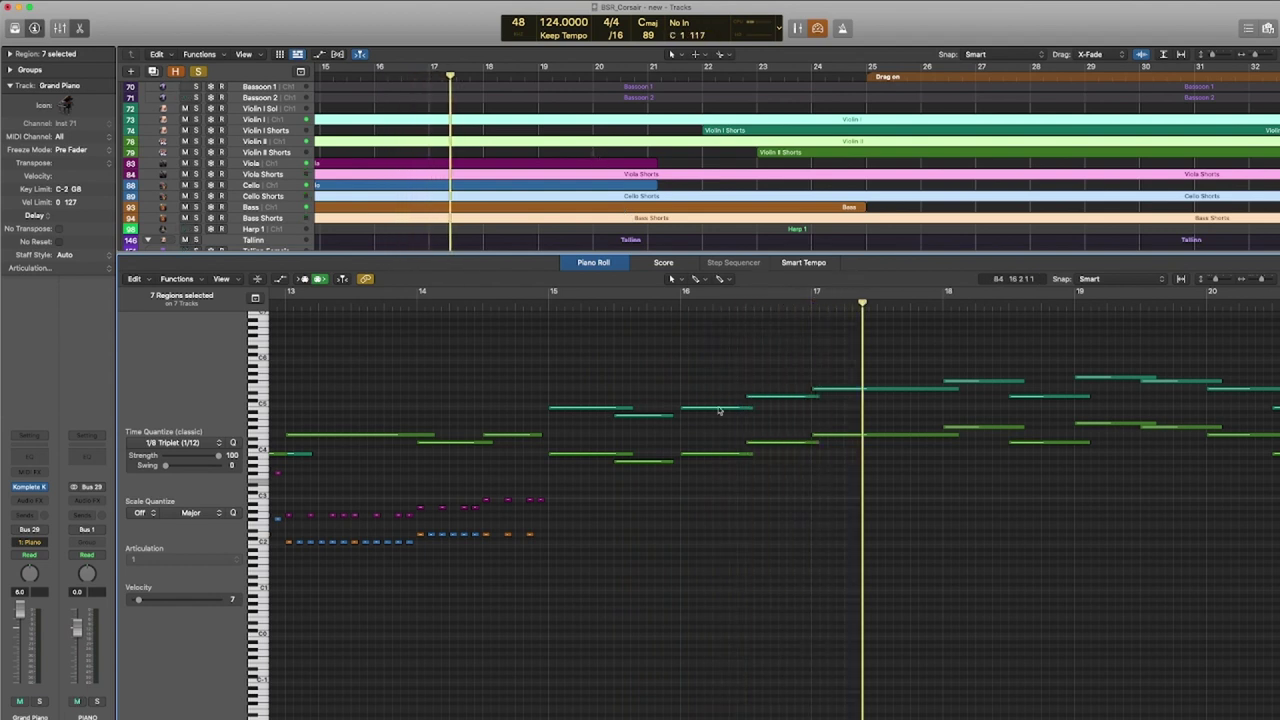
Add the Bass, Cello and Viola long-note regions to the selection and examine their voicing around bars 15 to 21.
left_click(540, 206, "shift")
left_click(540, 186, "shift")
left_click(540, 164, "shift")
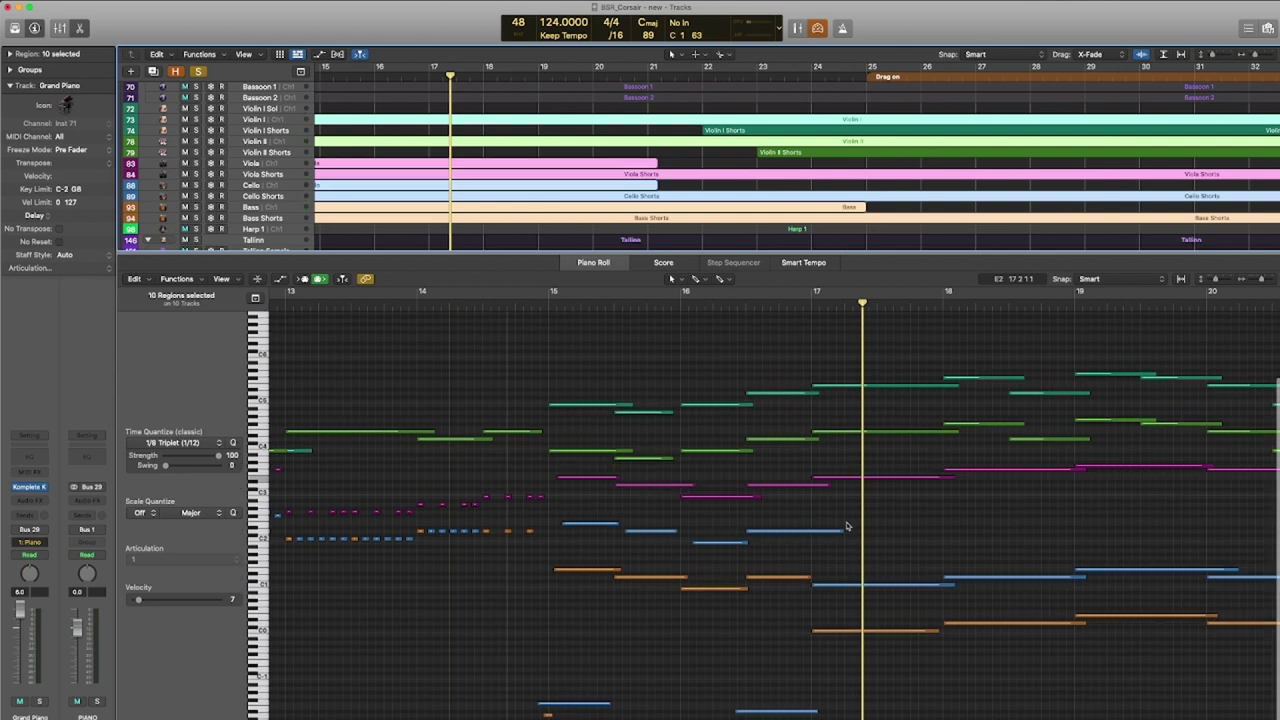
scroll(875, 558, "right", 5)
key("super+Left")
scroll(777, 577, "left", 7)
scroll(845, 480, "right", 3)
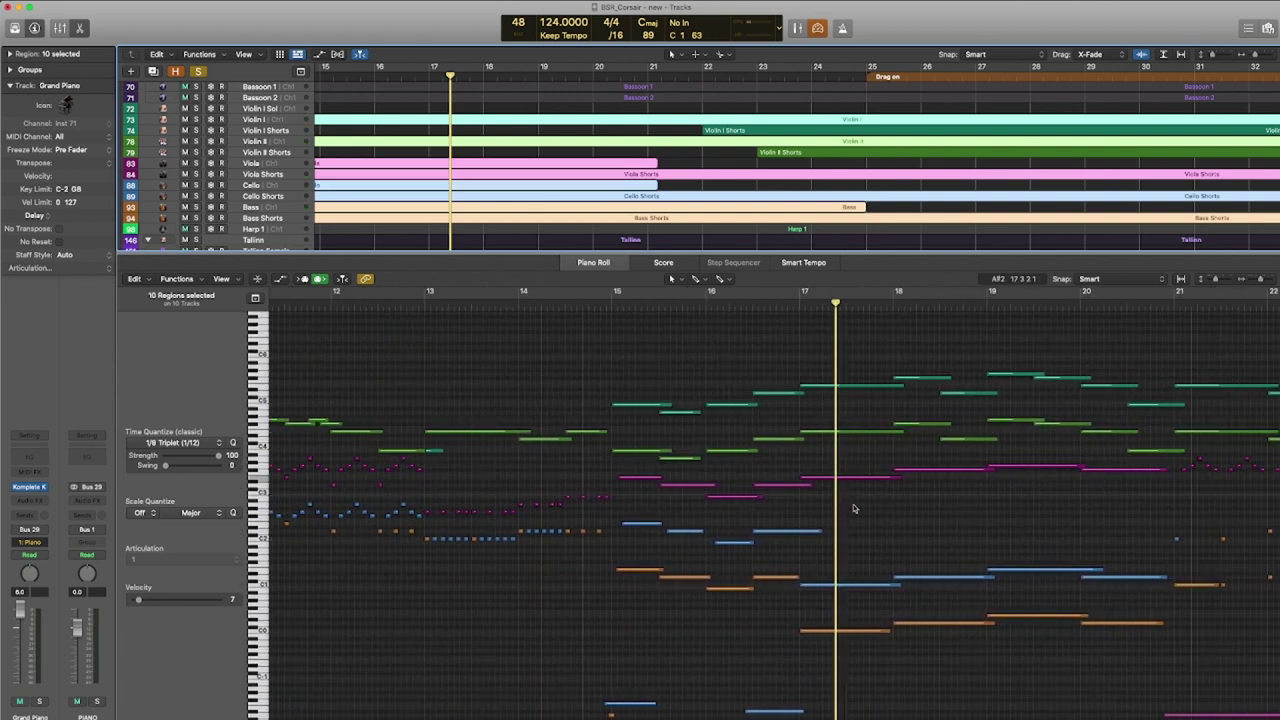
left_click_drag(850, 494, 1130, 557)
Compare the Trumpet I–III, French Horns and Horn I–IV notes with the strings, and return to the string-only selection.
scroll(672, 192, "down", 5)
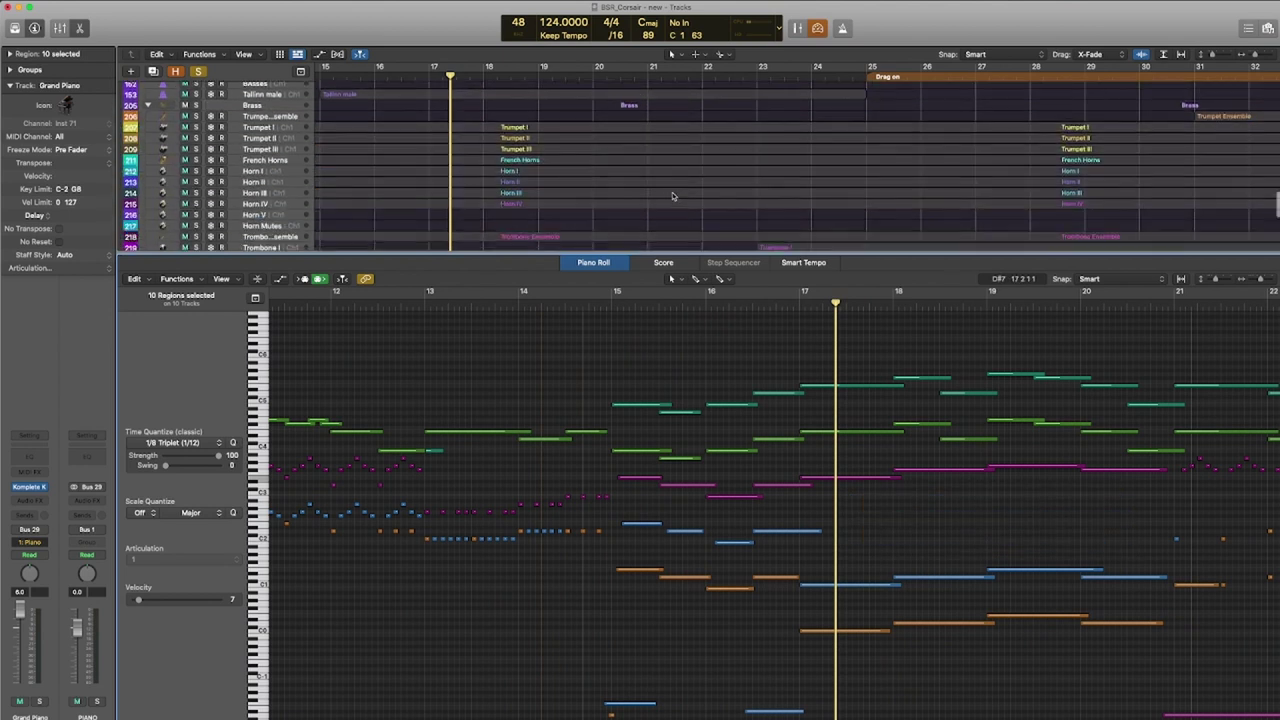
scroll(672, 196, "down", 2)
scroll(633, 186, "up", 2)
left_click_drag(571, 218, 571, 107, "shift")
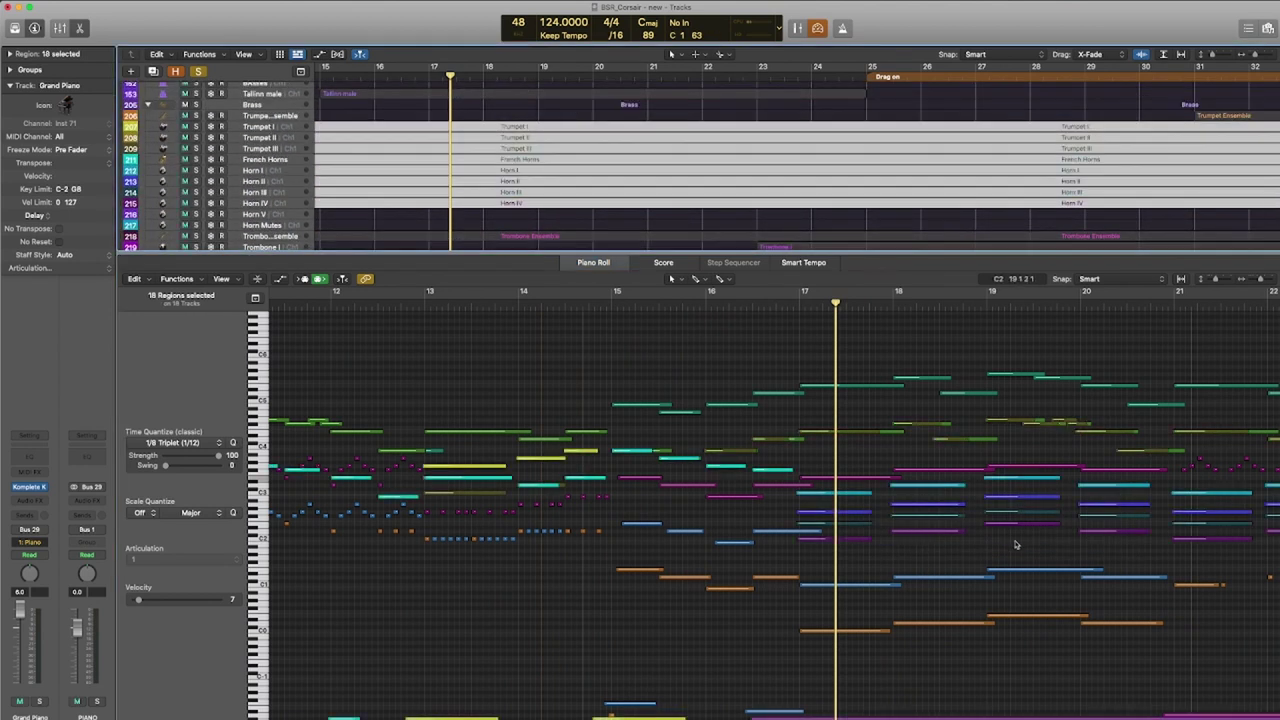
left_click_drag(1127, 549, 937, 499)
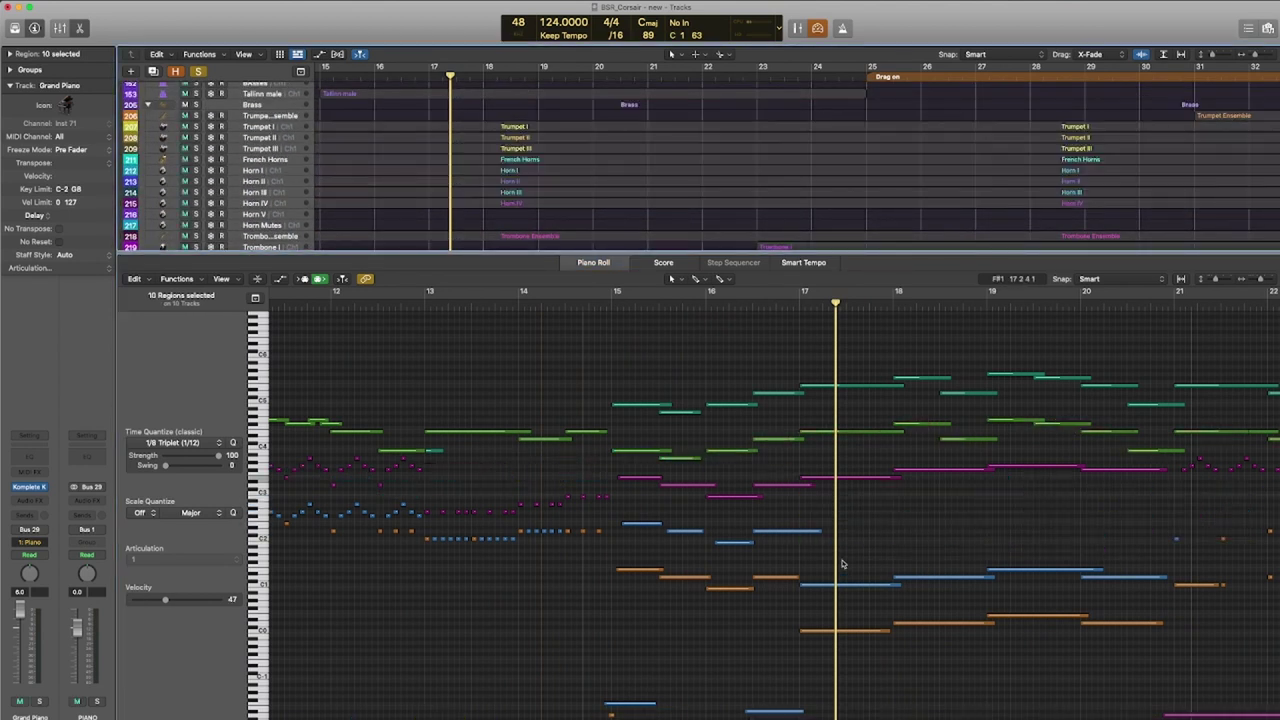
left_click(741, 392)
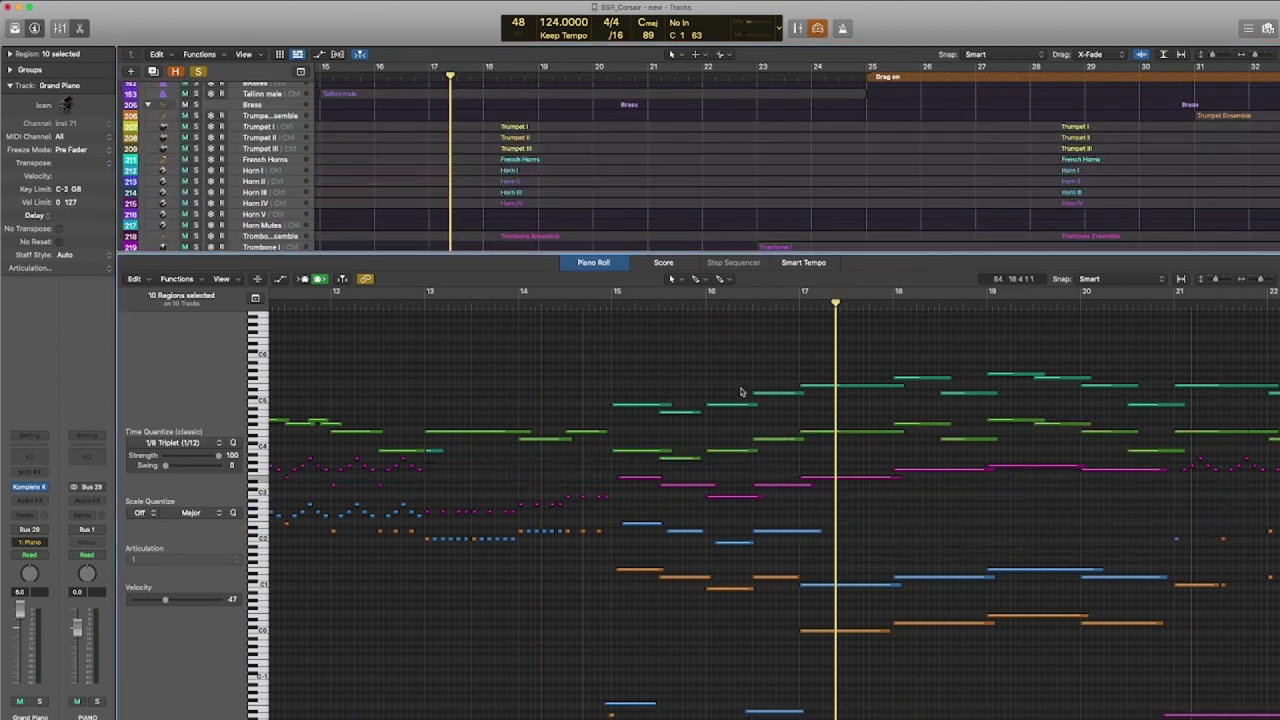
Play the selected string regions from bar 15 and review the passage from there.
left_click(624, 304)
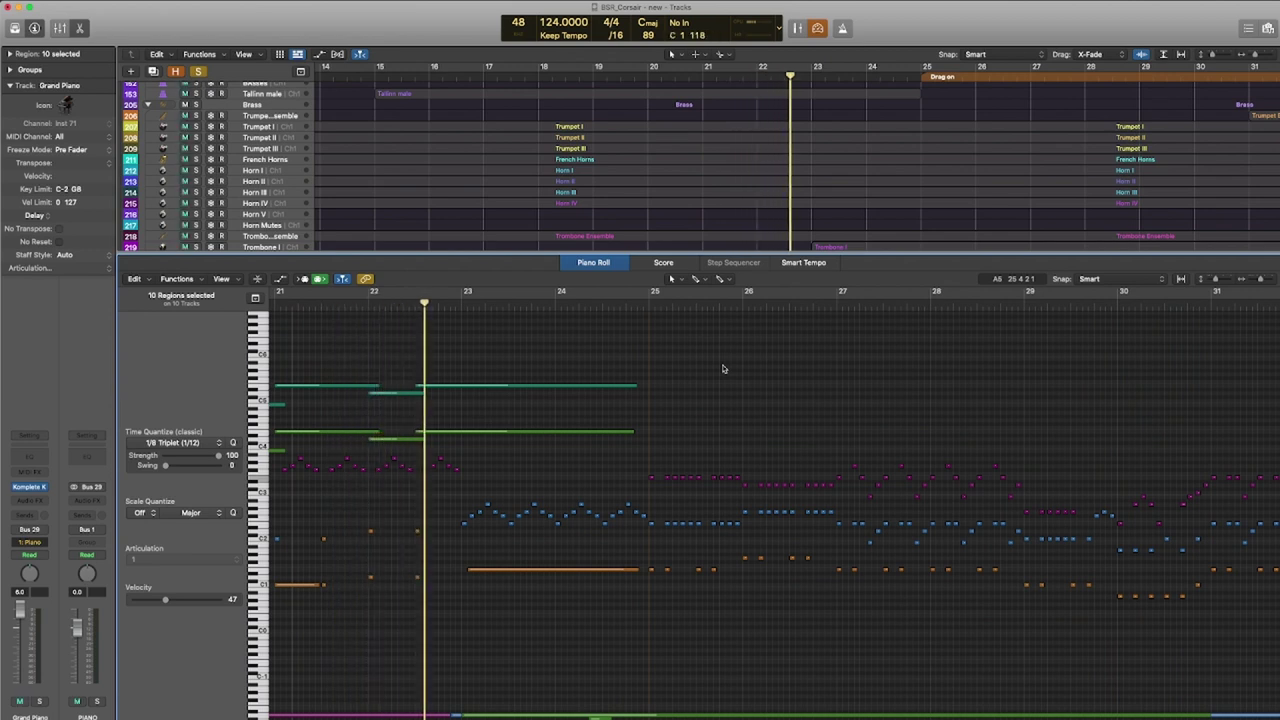
scroll(714, 385, "left", 5)
scroll(707, 405, "left", 6)
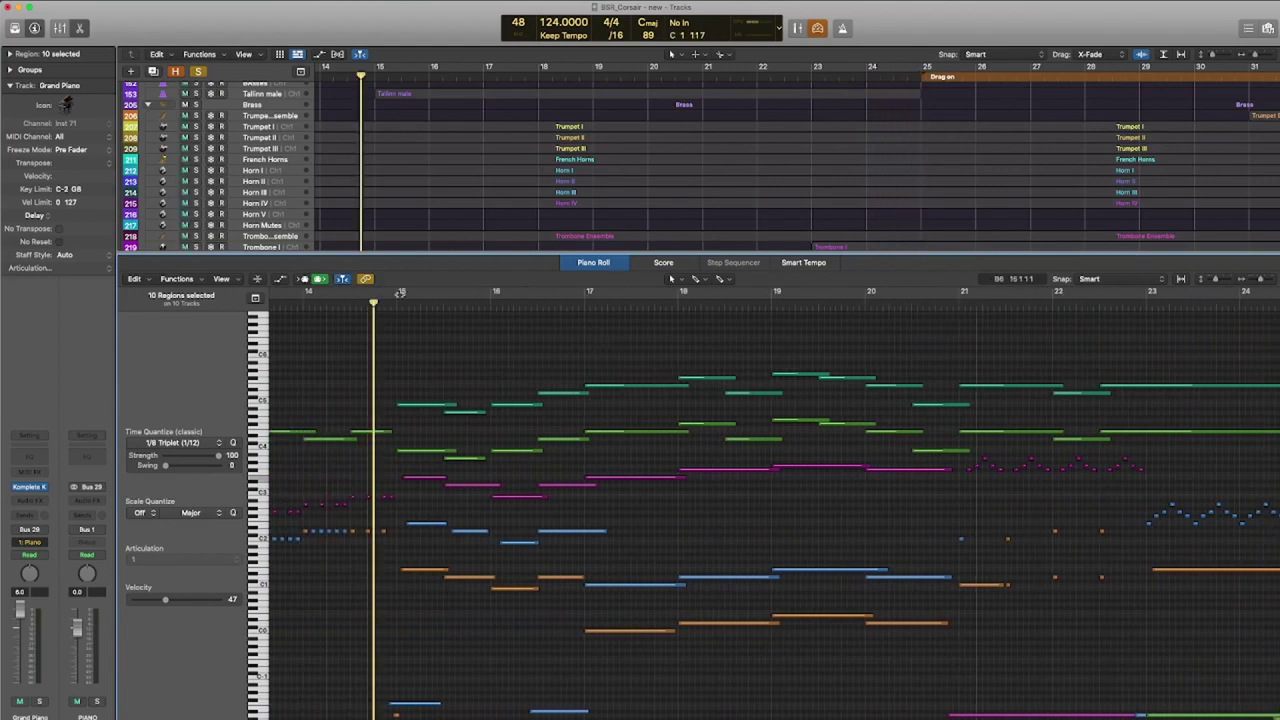
Select the brass regions from Tuba up to Trumpet I and set the playhead just after the start of bar 8.
scroll(414, 214, "down", 10)
left_click(838, 212)
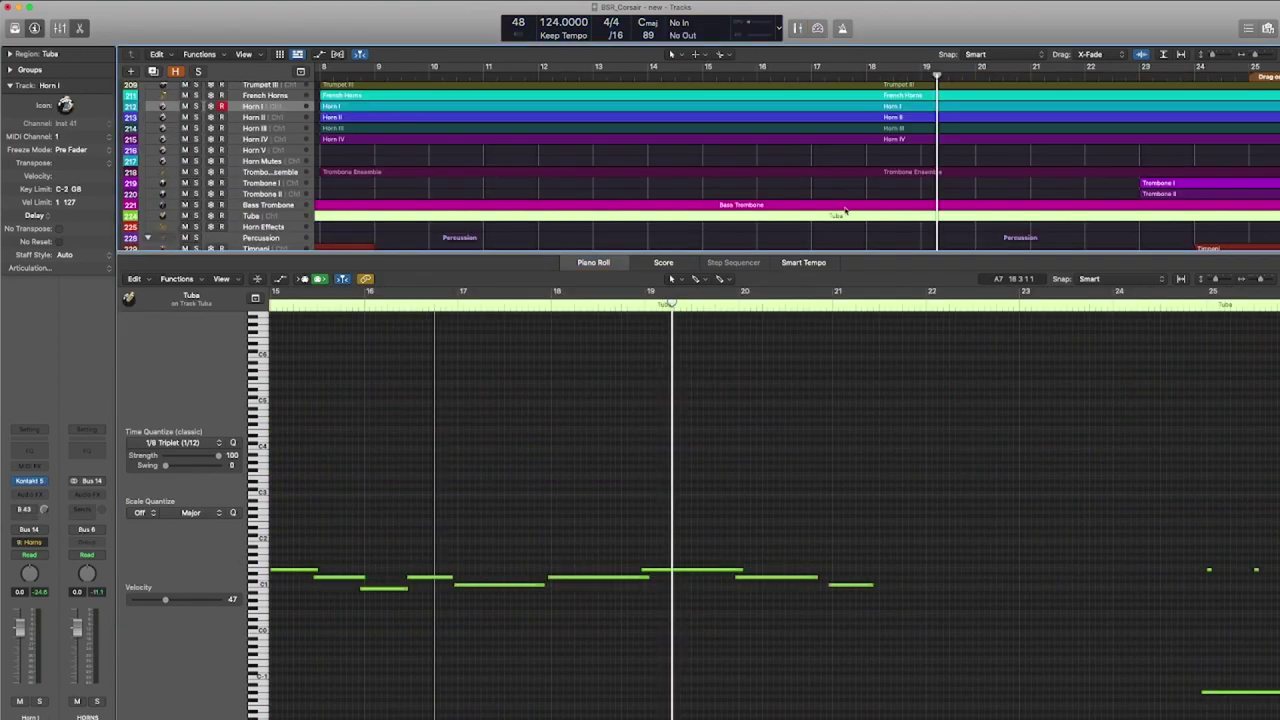
left_click_drag(845, 210, 914, 168)
scroll(925, 158, "up", 2)
scroll(805, 433, "left", 10)
left_click(559, 303)
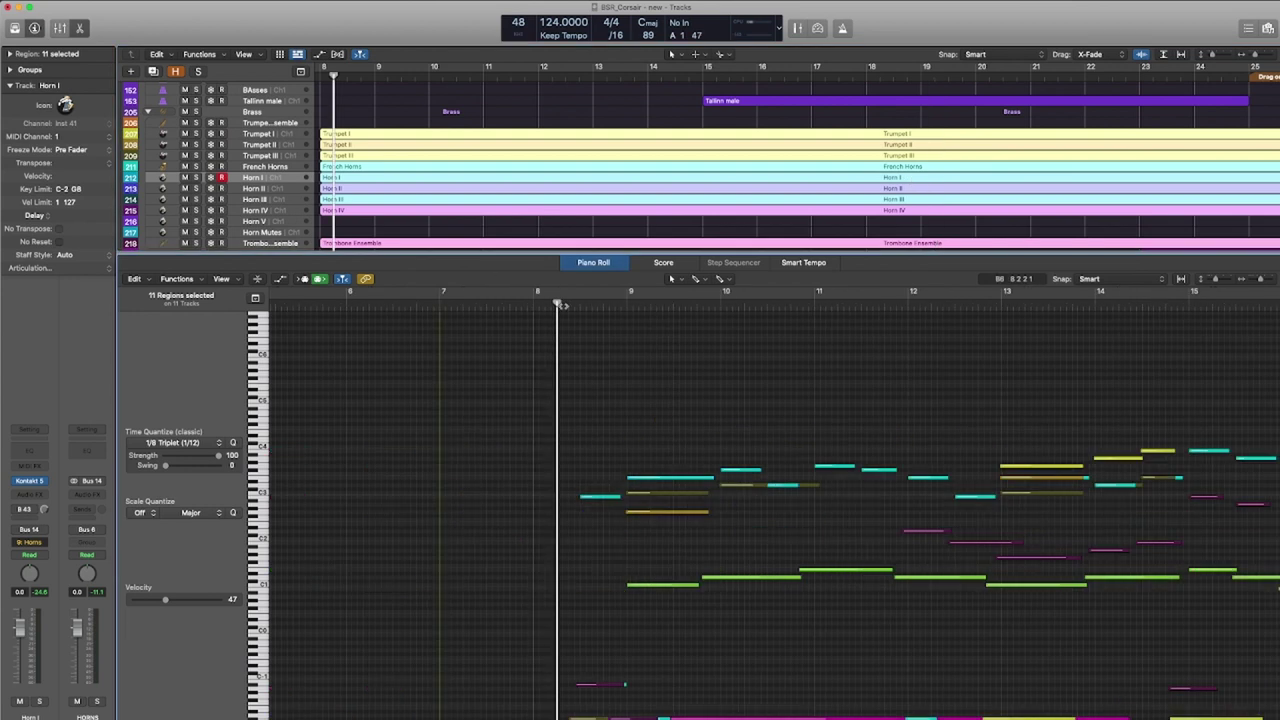
Solo the selected brass regions and play the passage from around bar 7 up to bar 17.
scroll(610, 350, "left", 2)
left_click(628, 308)
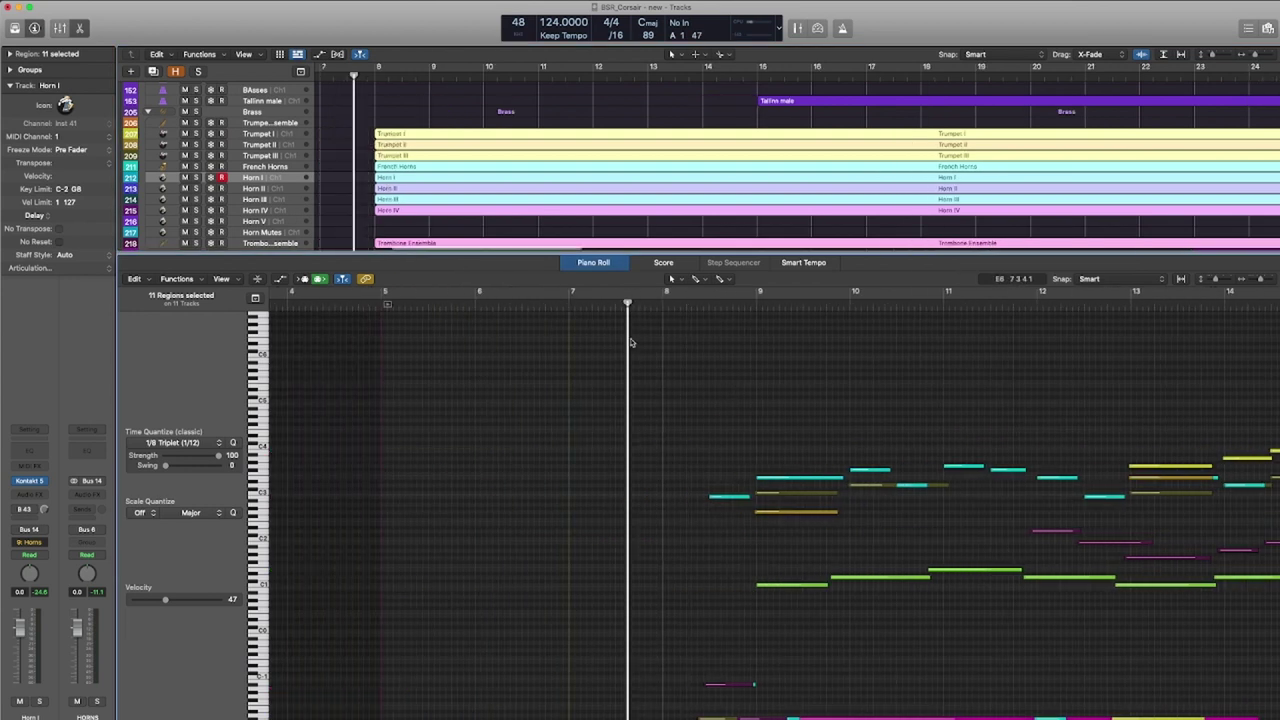
key("comma")
key("comma")
key("ctrl+s")
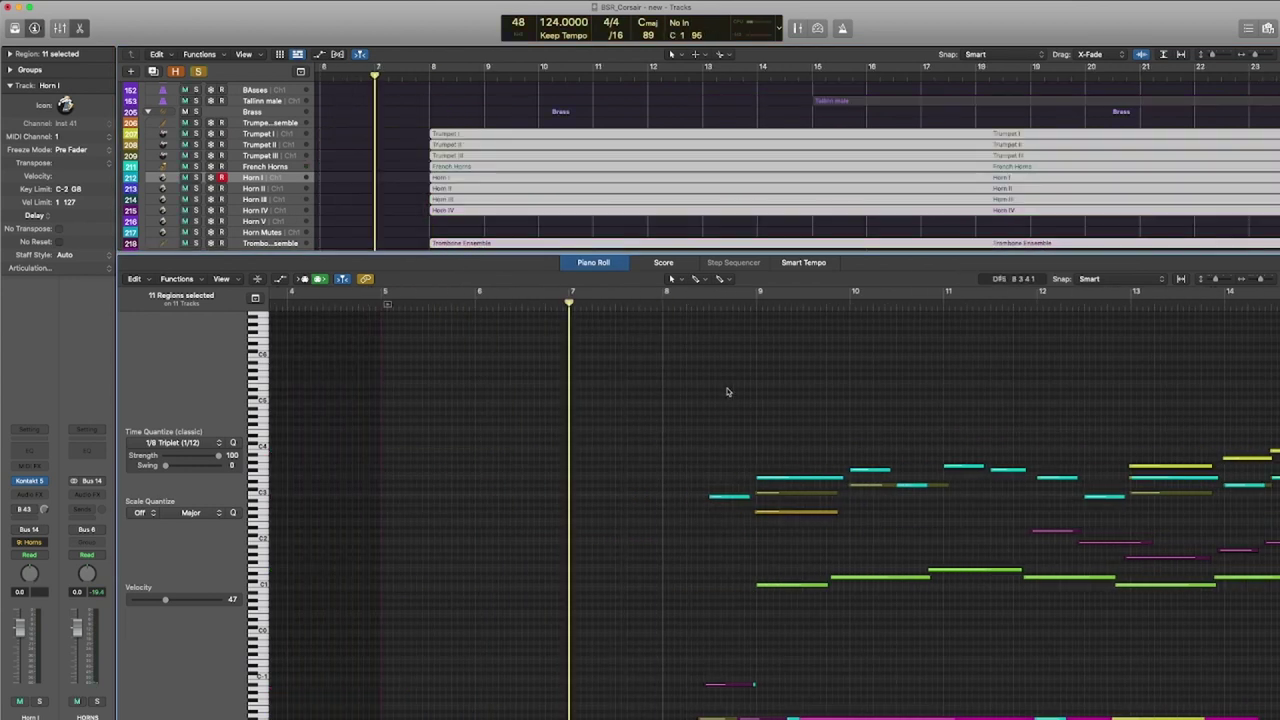
key("space")
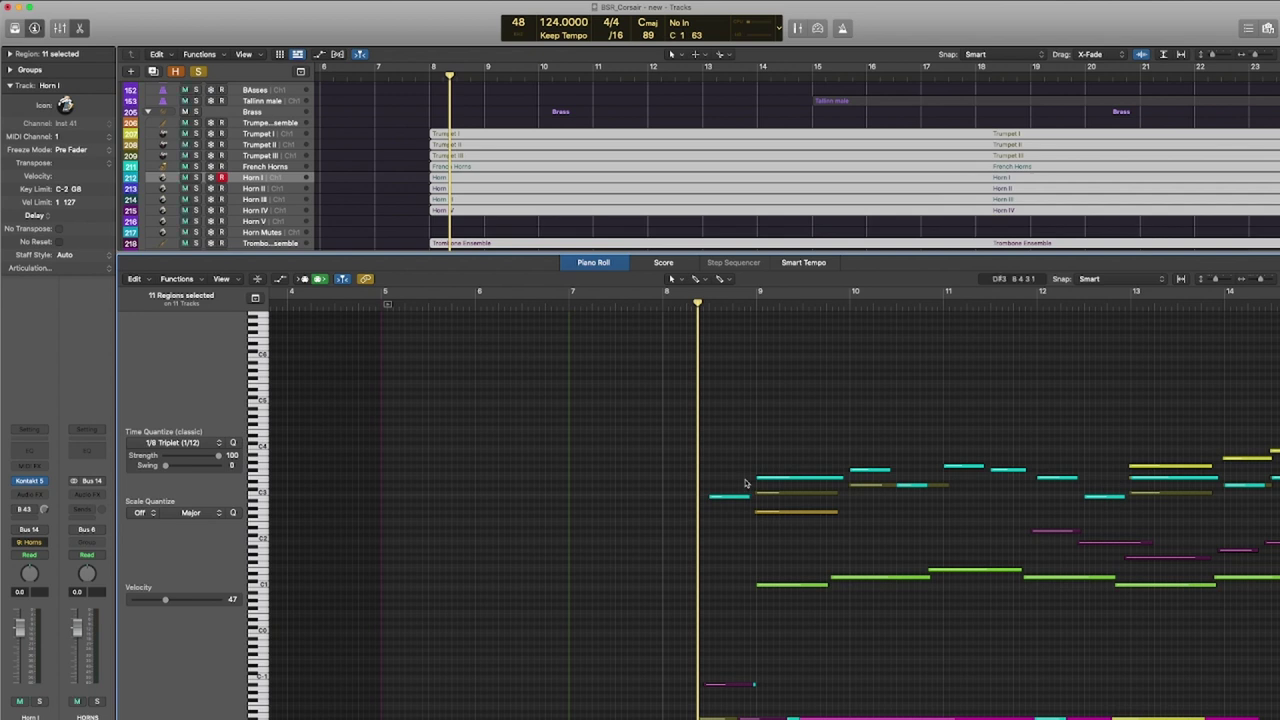
key("ctrl+s")
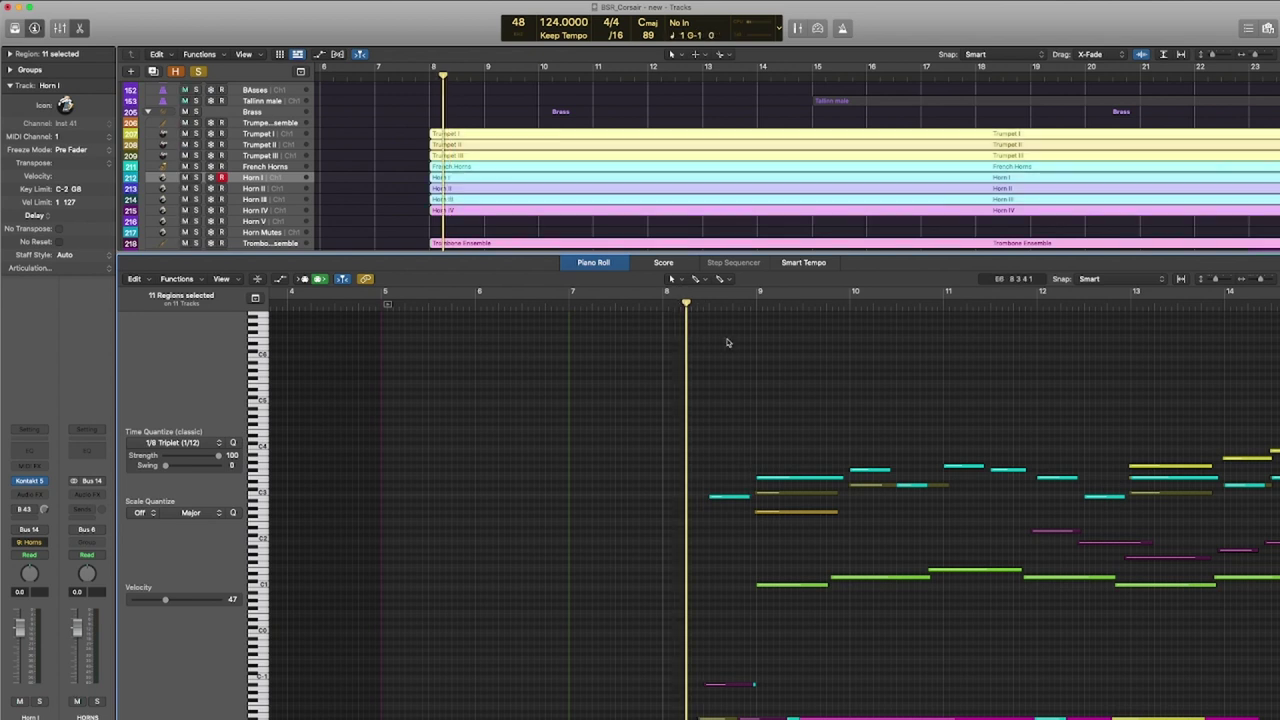
key("space")
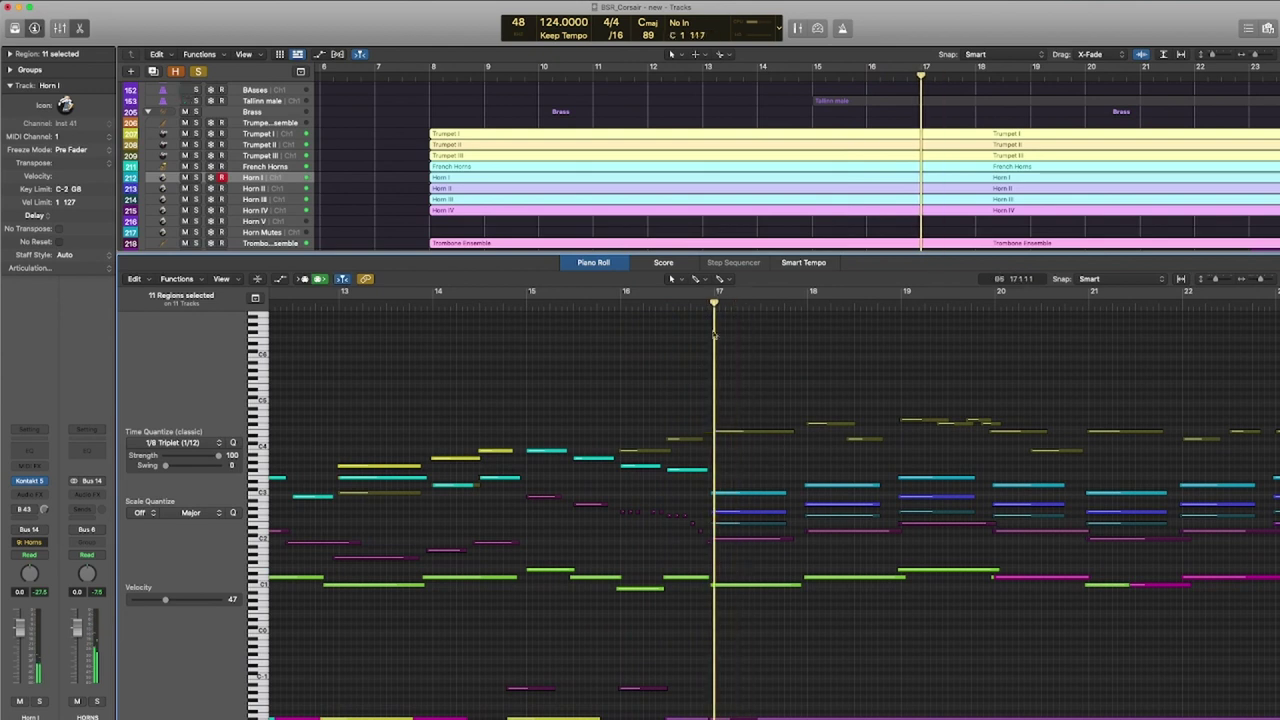
Narrow the selection to the Horn I–IV regions and examine their chord voicing from bar 17 to bar 25.
scroll(880, 175, "up", 10)
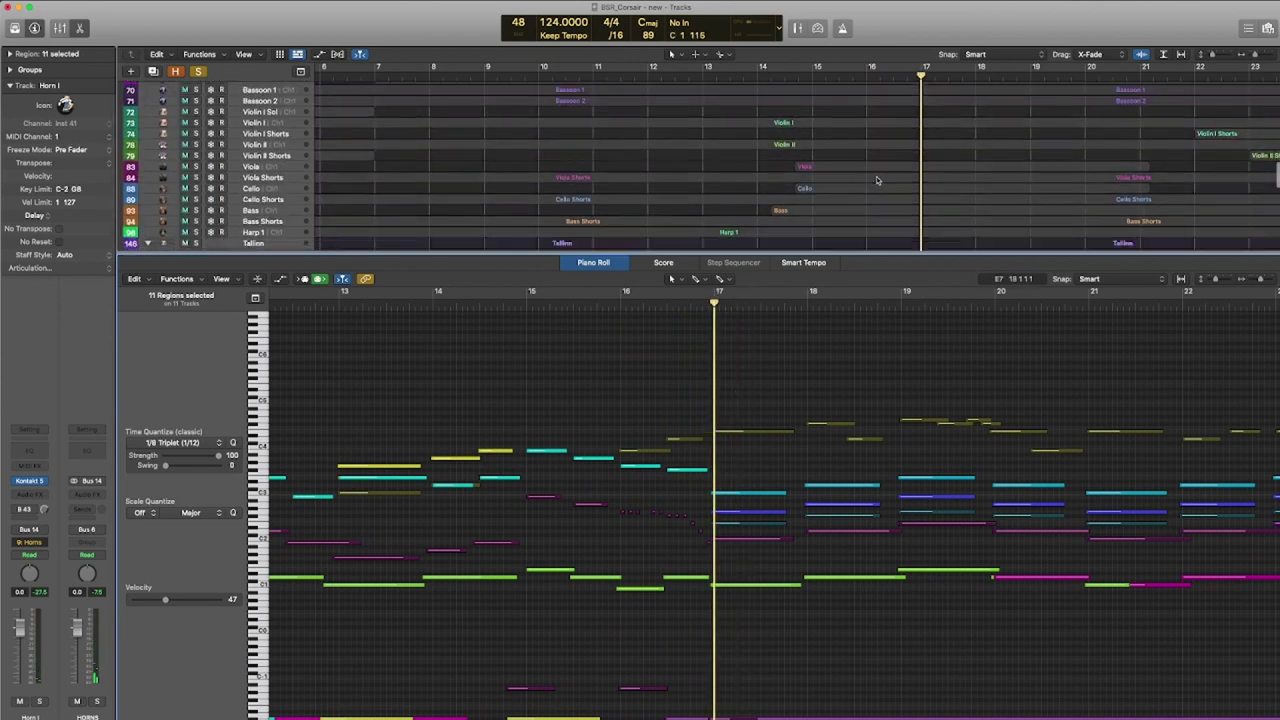
left_click_drag(884, 248, 866, 92)
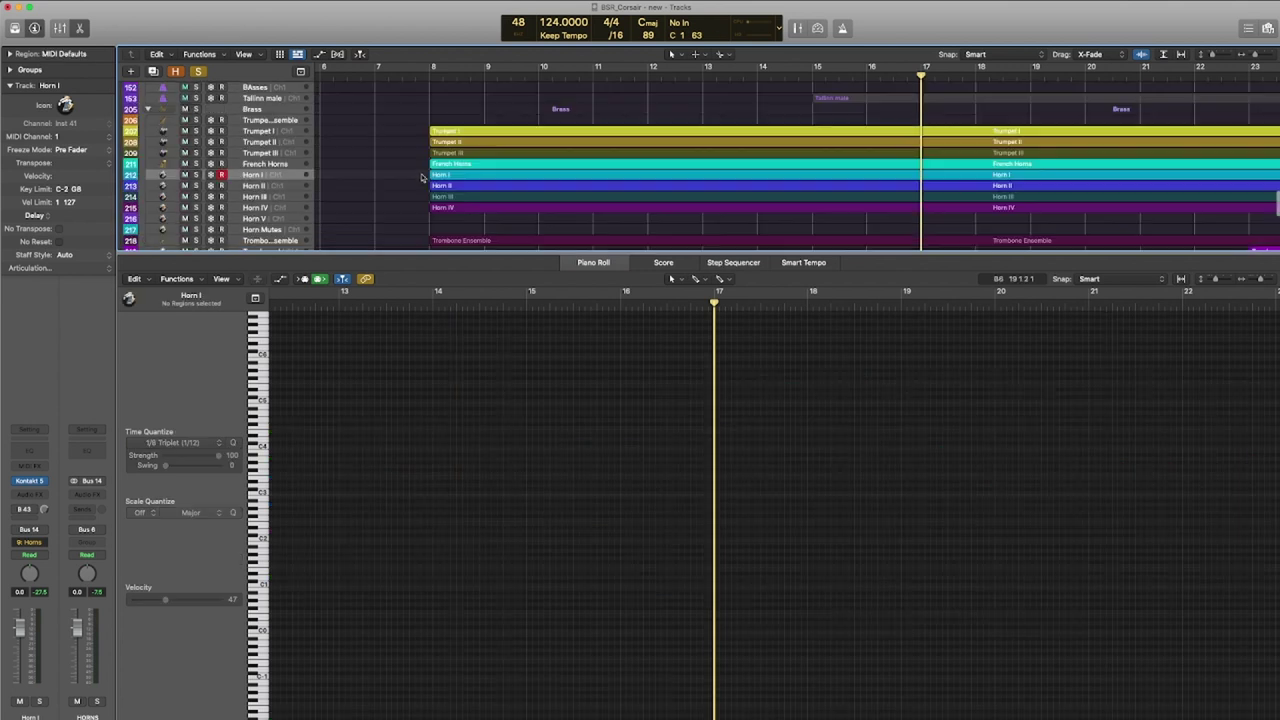
left_click_drag(421, 178, 460, 219)
left_click(733, 420)
scroll(705, 430, "left", 2)
scroll(680, 470, "right", 5)
scroll(640, 510, "right", 2)
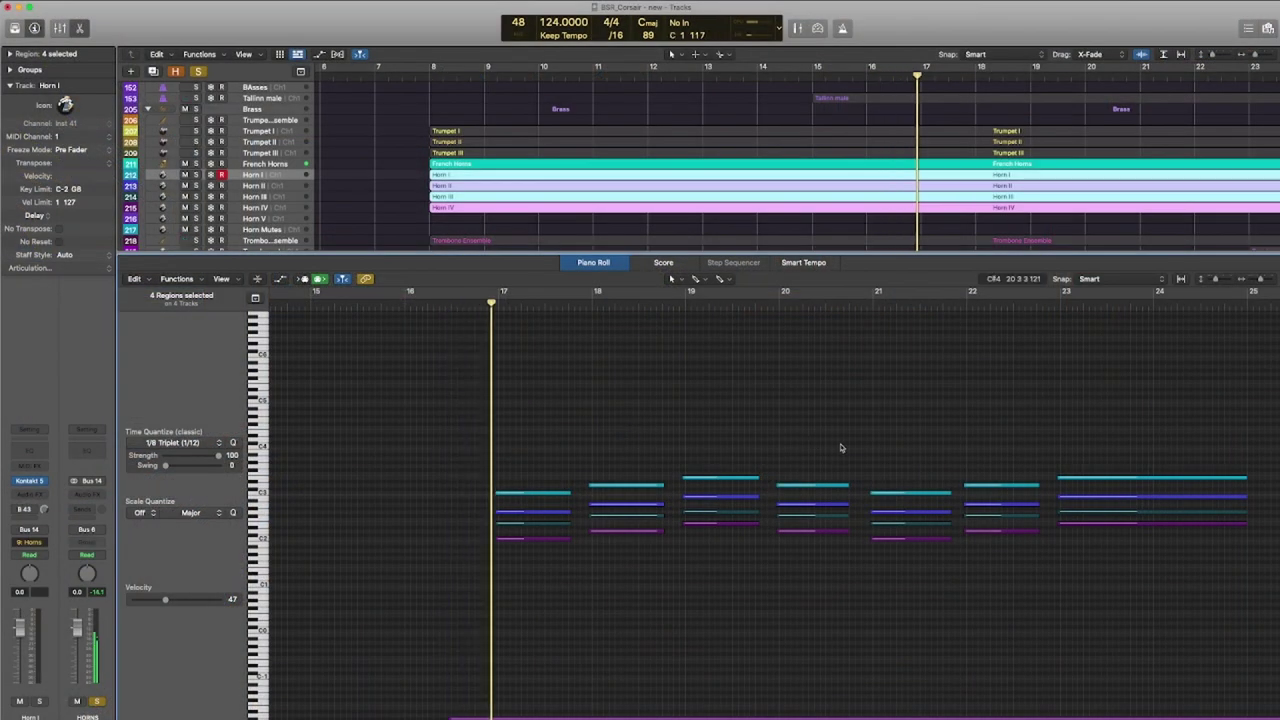
Add the French Horns region to the horn selection, play through to bar 25, and stop with solo turned off.
left_click(831, 165, "shift")
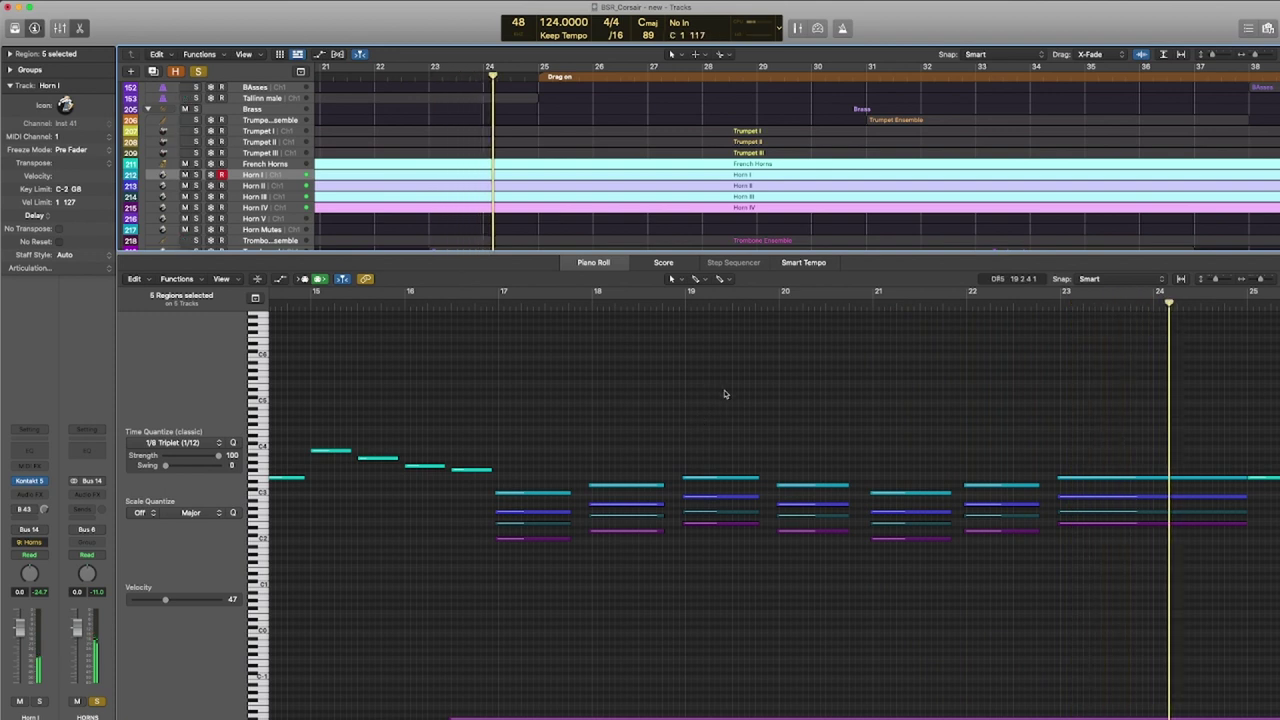
scroll(727, 393, "left", 5)
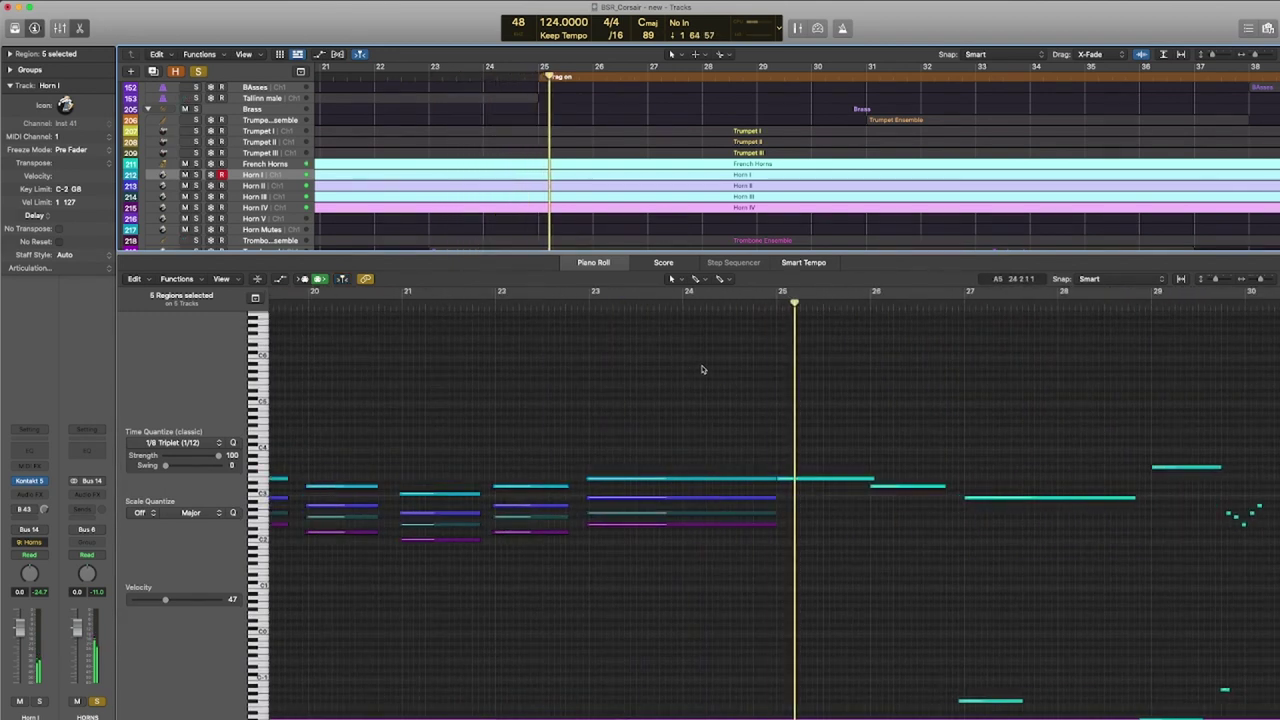
key("space")
key("ctrl+s")
Select the Tallinn male region before the Drag on section, play it soloed from just before bar 17, and turn solo off.
scroll(518, 185, "up", 10)
scroll(518, 185, "left", 3)
scroll(518, 185, "down", 4)
scroll(526, 188, "left", 5)
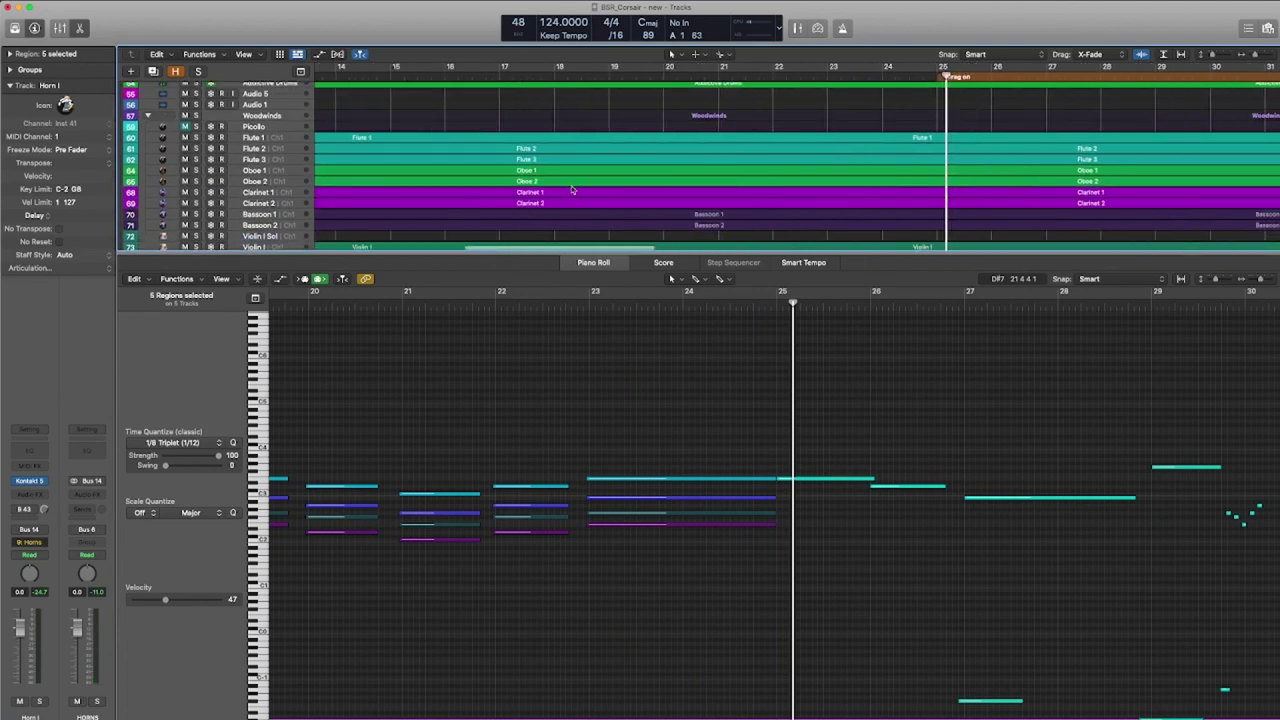
key("super+Left")
key("super+Left")
key("super+Left")
key("super+Left")
key("super+Left")
key("super+Left")
scroll(608, 198, "down", 2)
scroll(613, 199, "down", 10)
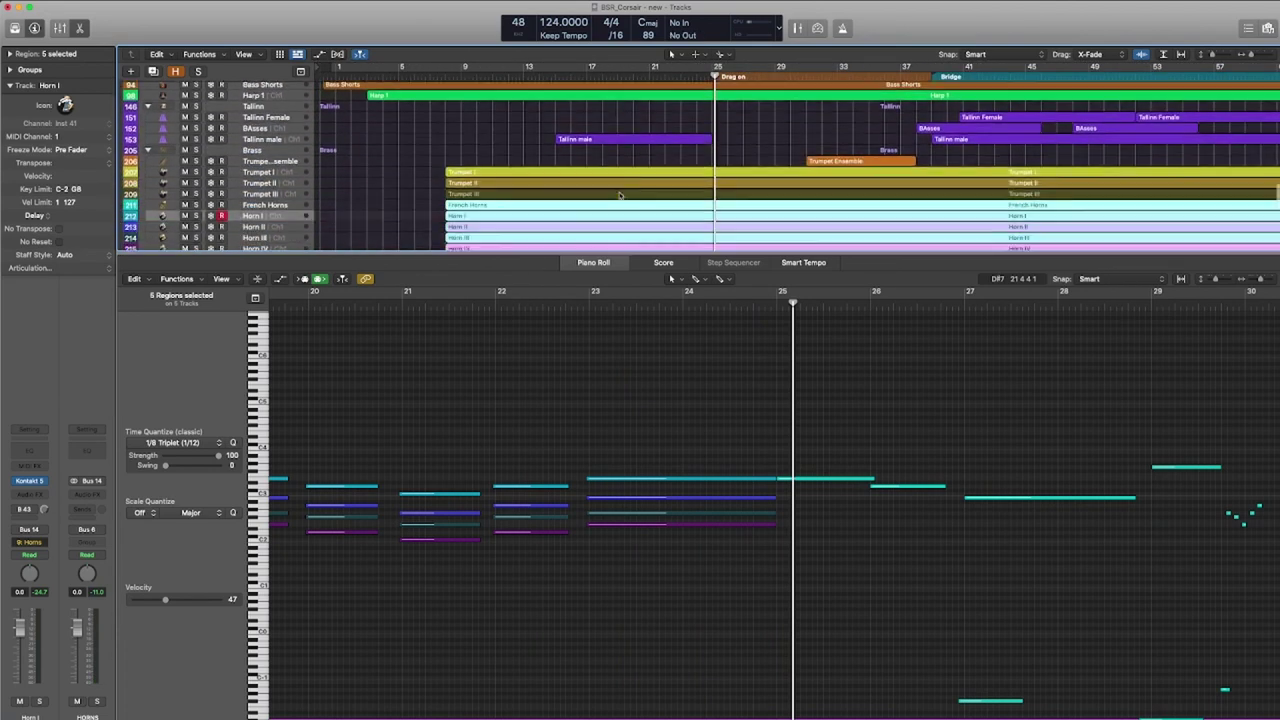
left_click(628, 145)
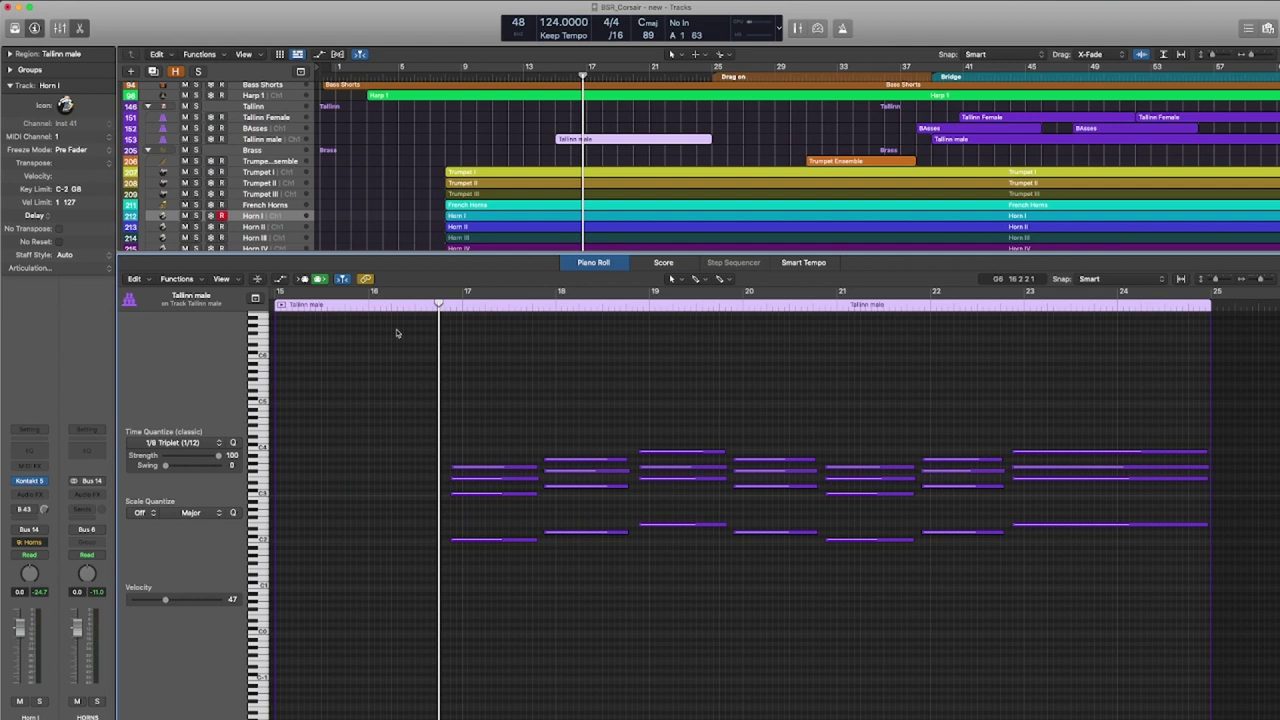
key("ctrl+s")
key("space")
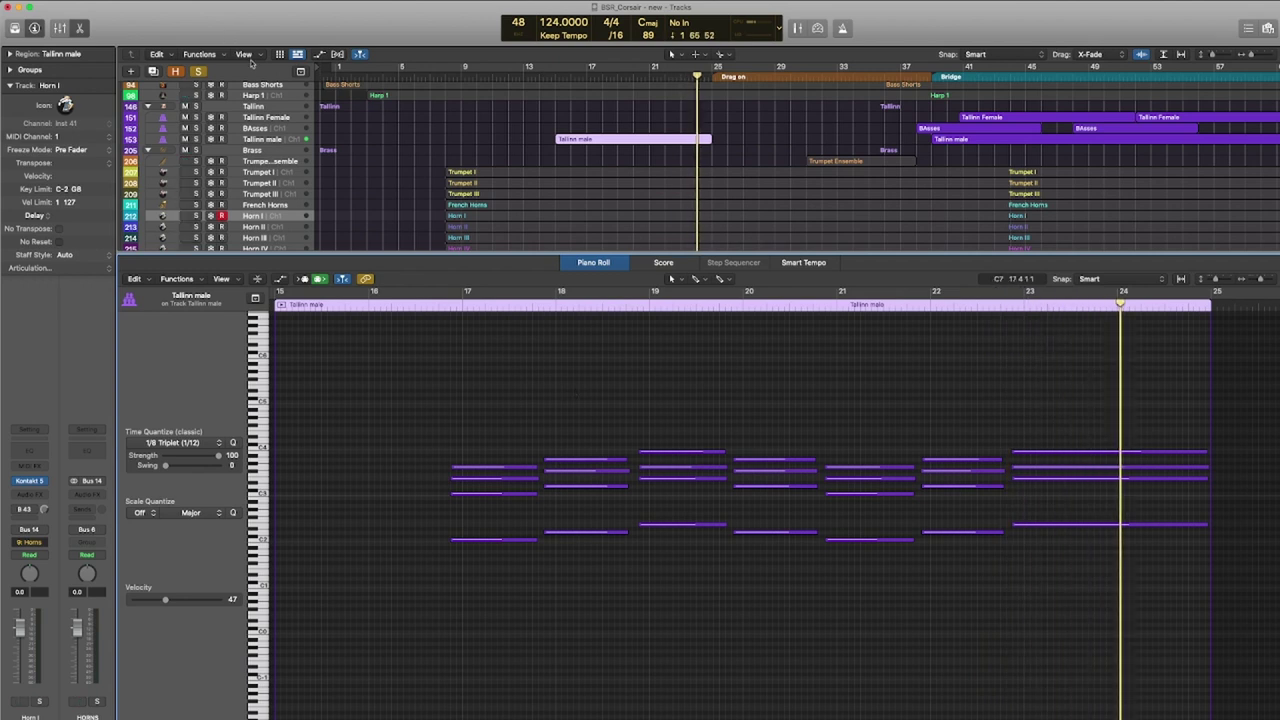
left_click(199, 72)
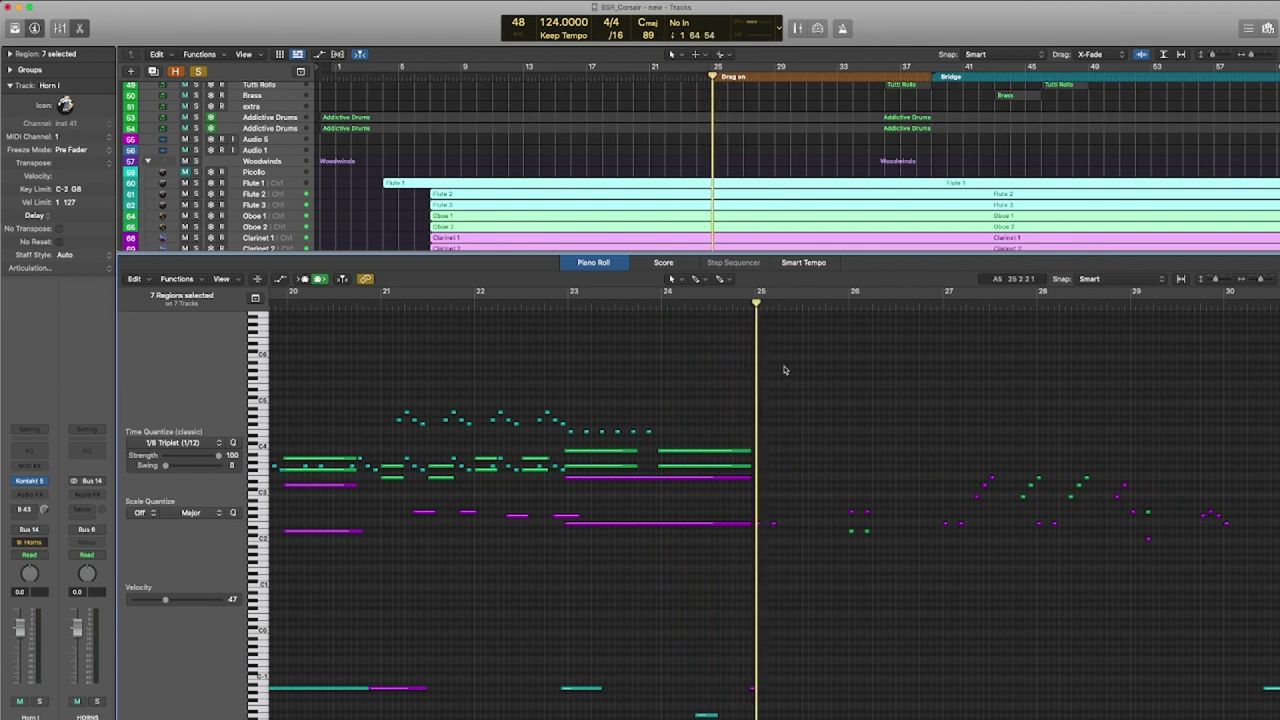
Turn off solo for the selected woodwinds and place the playhead just before bar 25.
left_click(199, 71)
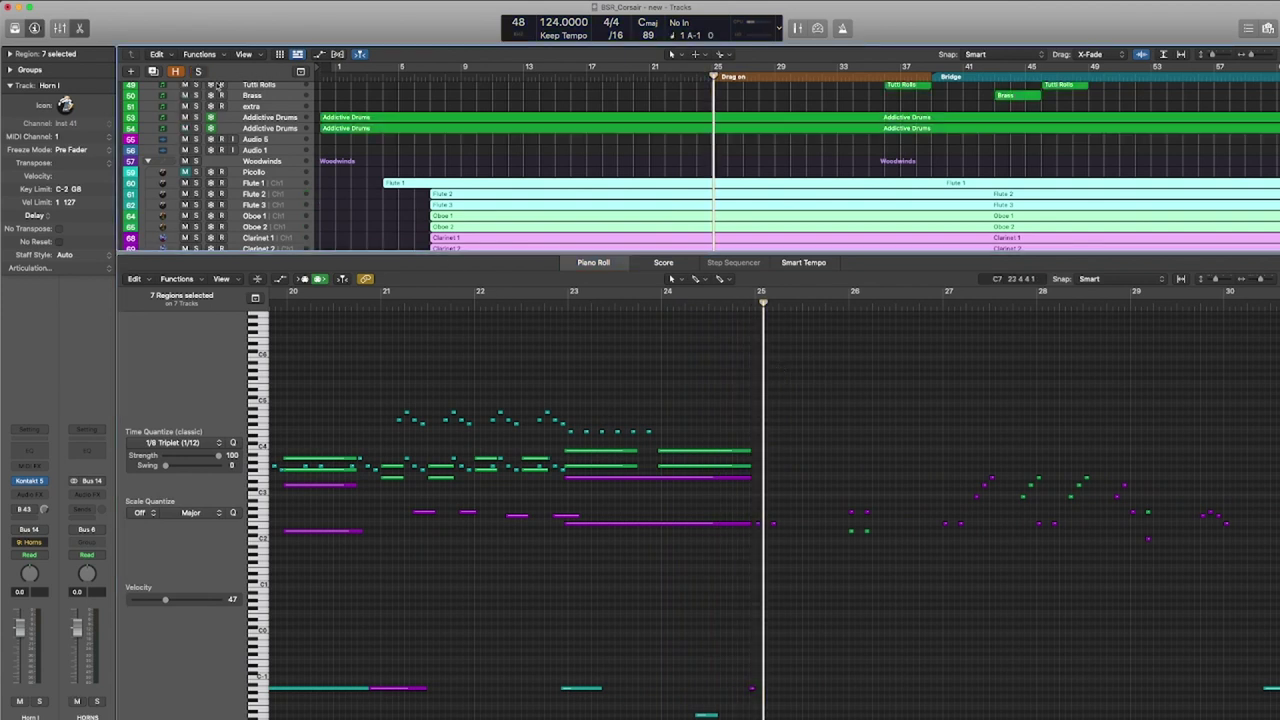
scroll(714, 443, "left", 5)
scroll(734, 443, "down", 4)
scroll(755, 410, "right", 2)
left_click(662, 303)
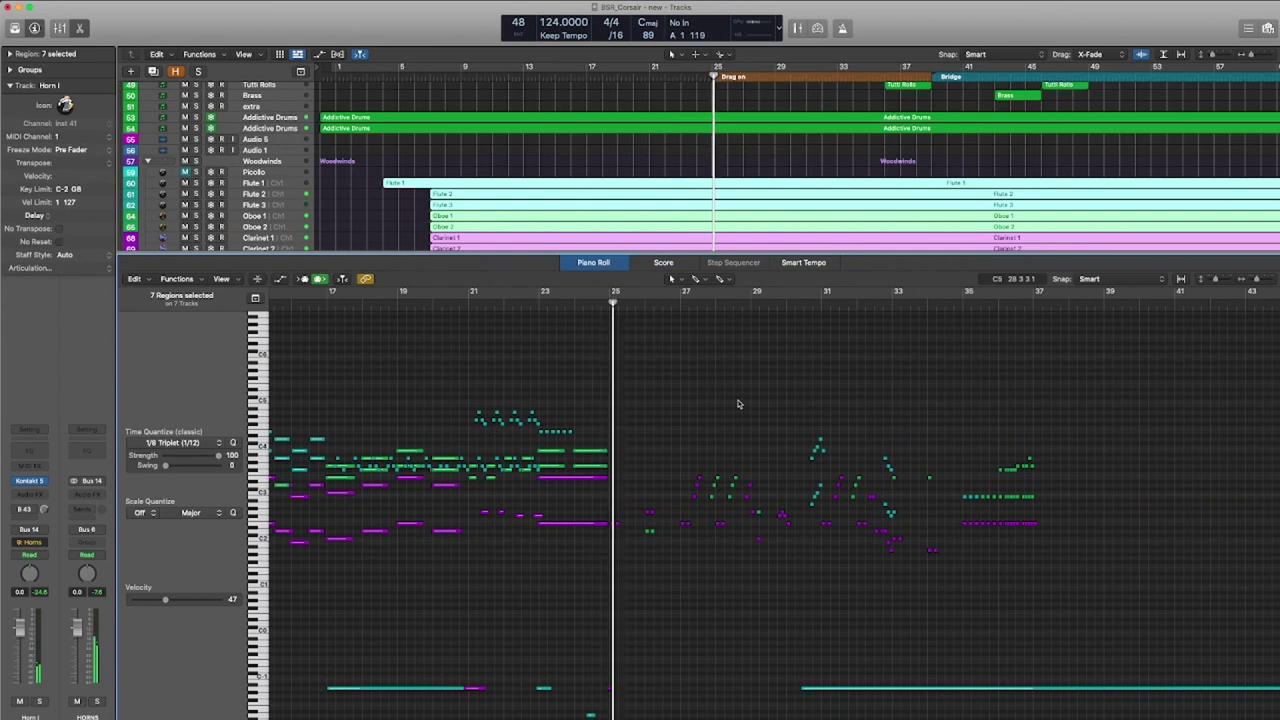
Select the Cello Shorts and Bass Shorts regions, solo them and play from just before bar 25.
scroll(678, 204, "down", 8)
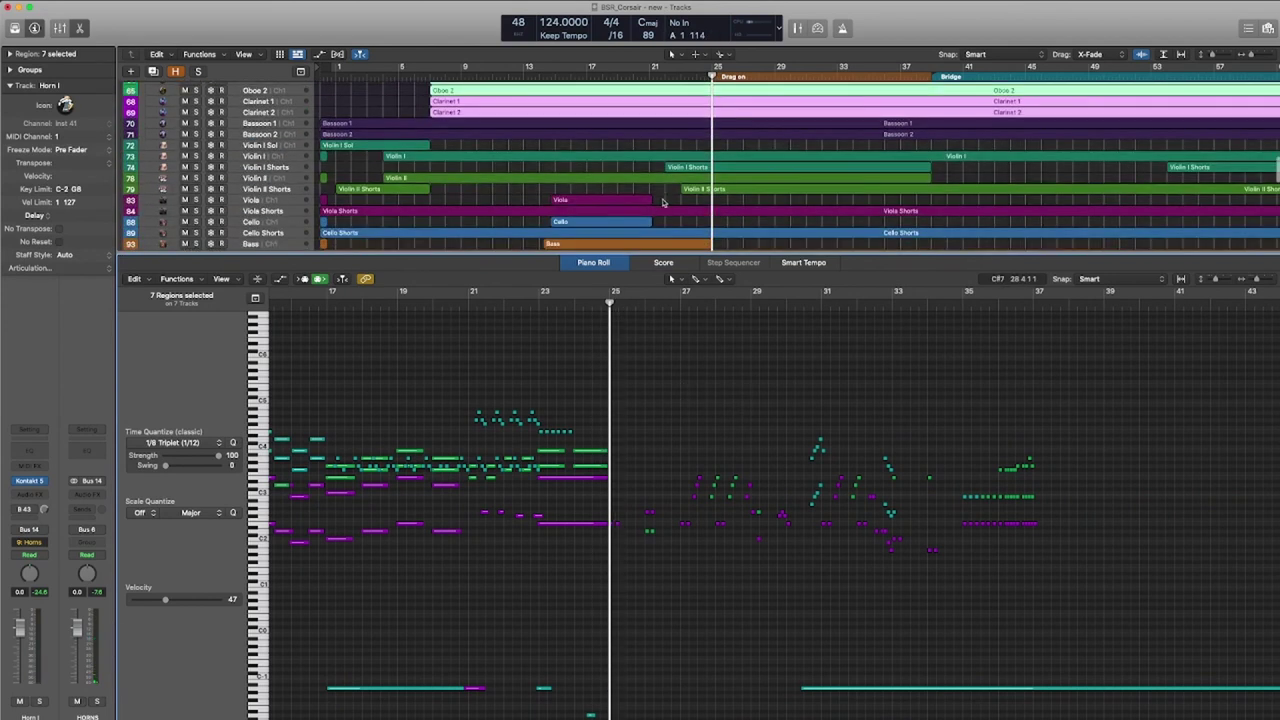
left_click(672, 175)
left_click(672, 197, "shift")
key("ctrl+s")
key("space")
key("super+Right")
key("super+Right")
key("super+Right")
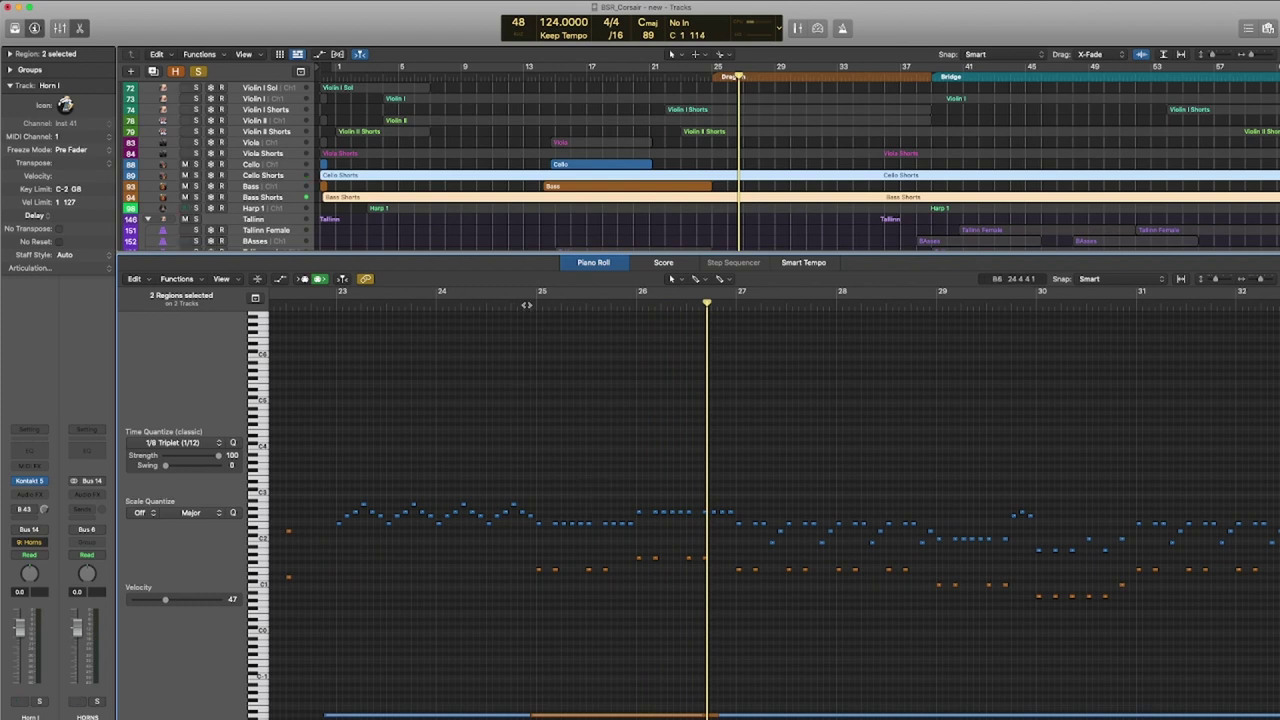
key("space")
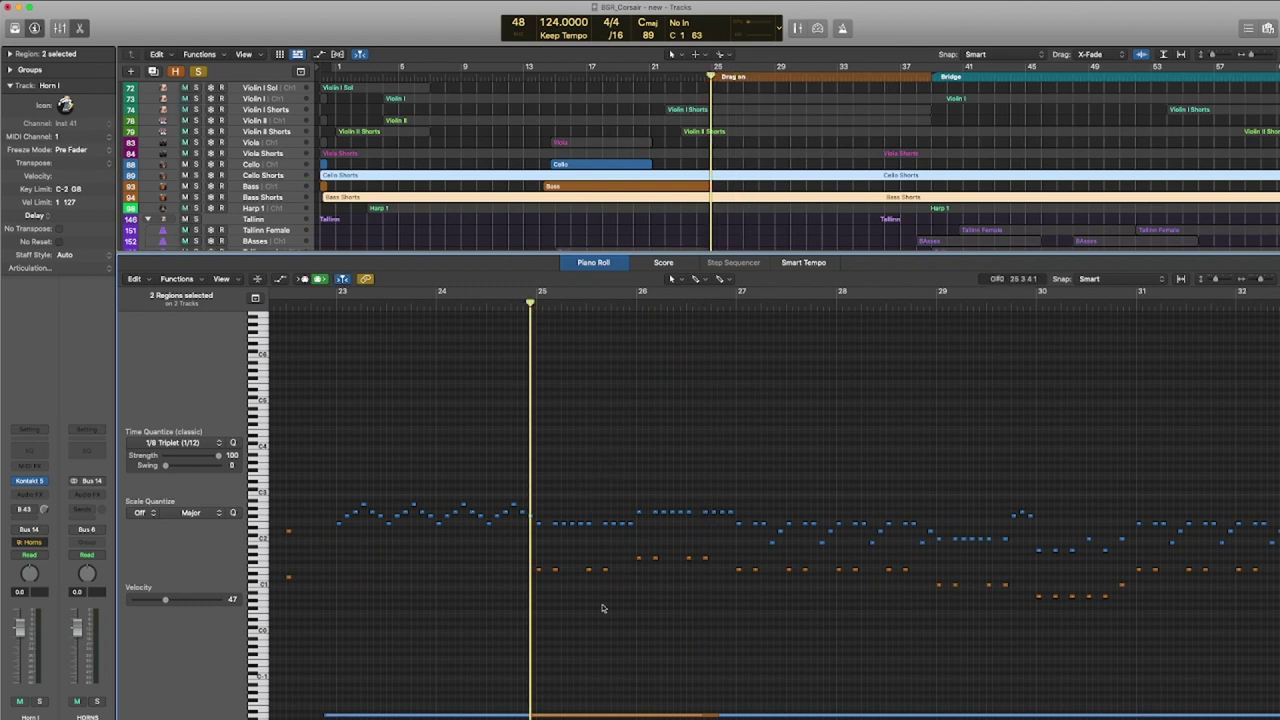
Highlight the bass notes between bars 25 and 29 and replay the cello and bass shorts from just before bar 25.
left_click_drag(540, 553, 995, 623)
key("space")
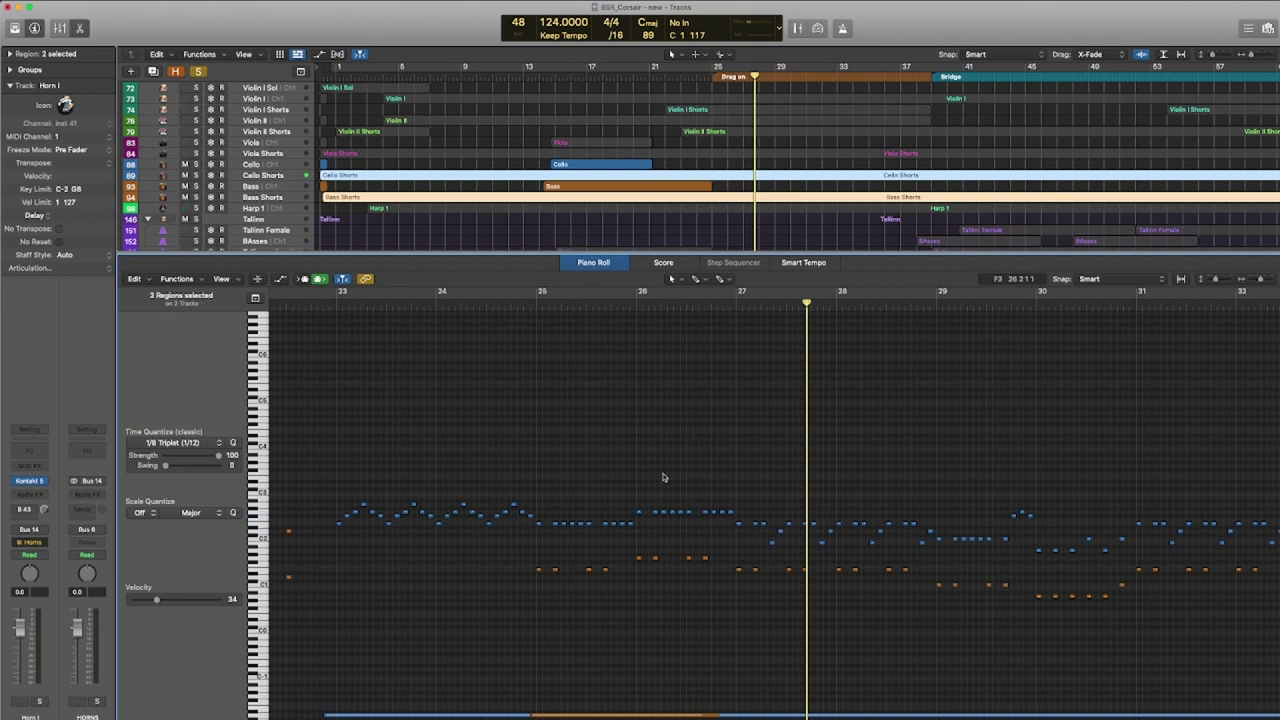
left_click(516, 306)
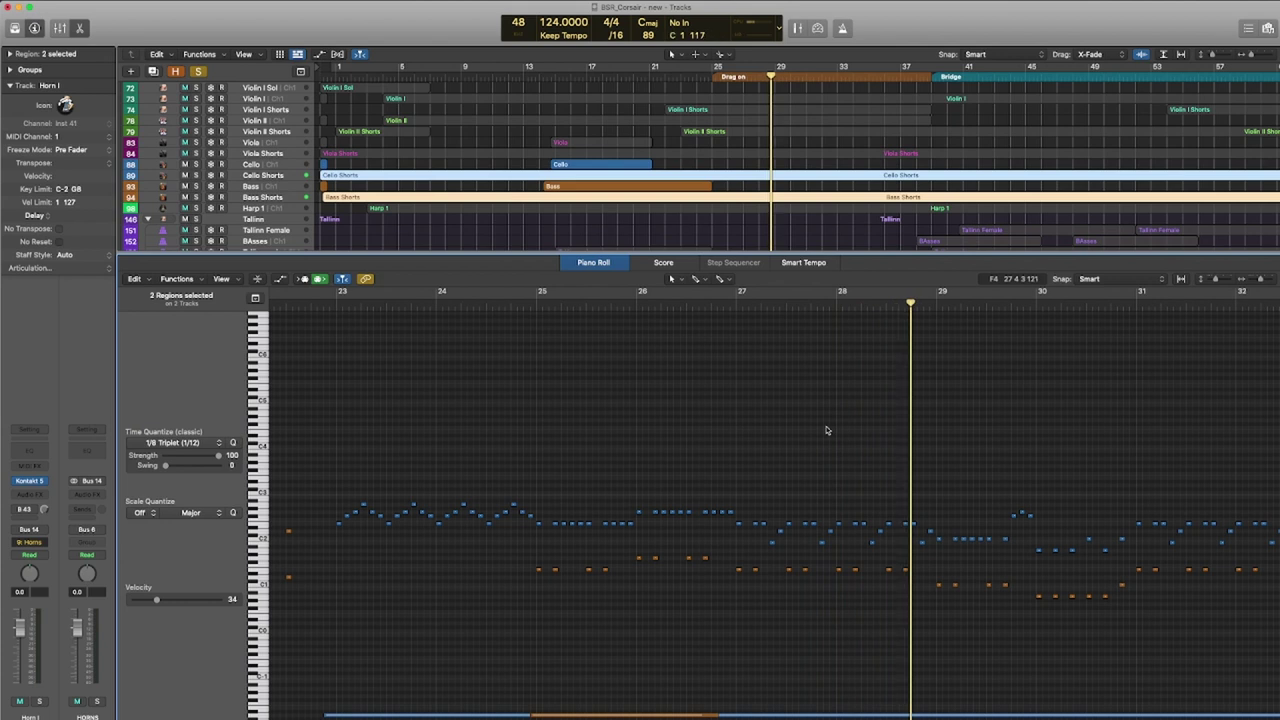
Add the Viola Shorts region to the soloed selection and play it with the cellos and basses from just before bar 25.
left_click(545, 153, "shift")
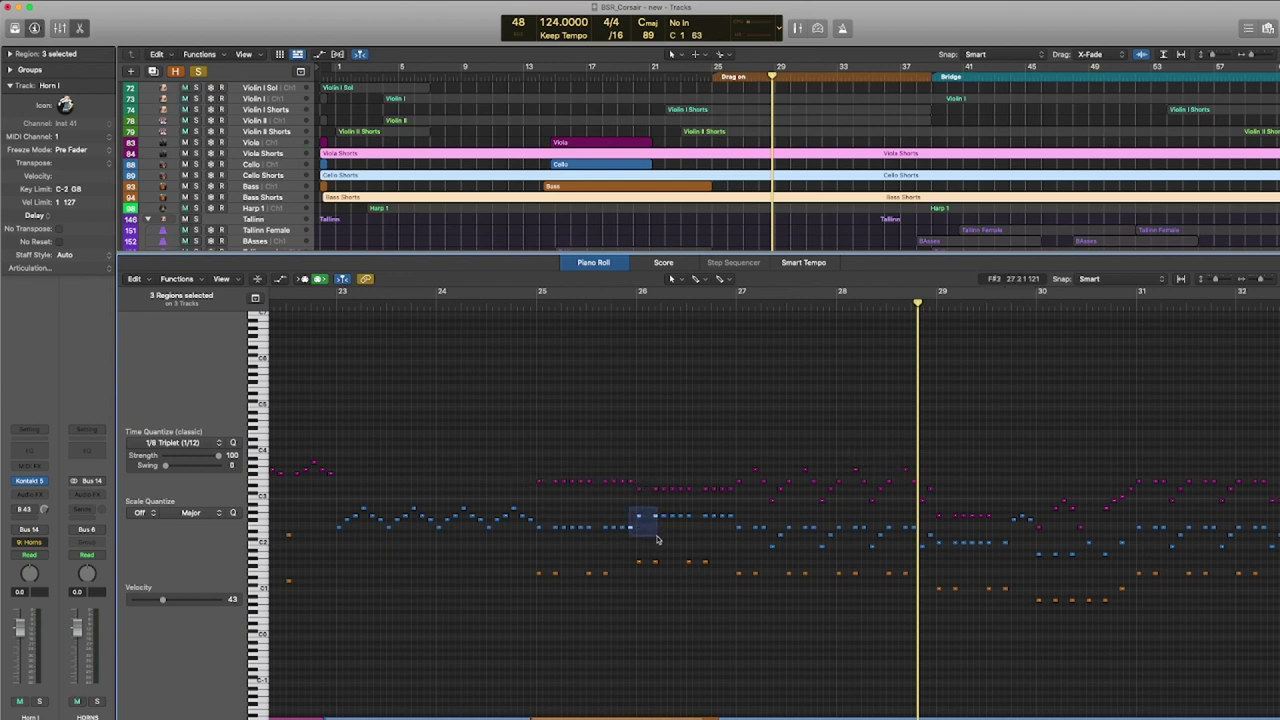
left_click(516, 304)
key("space")
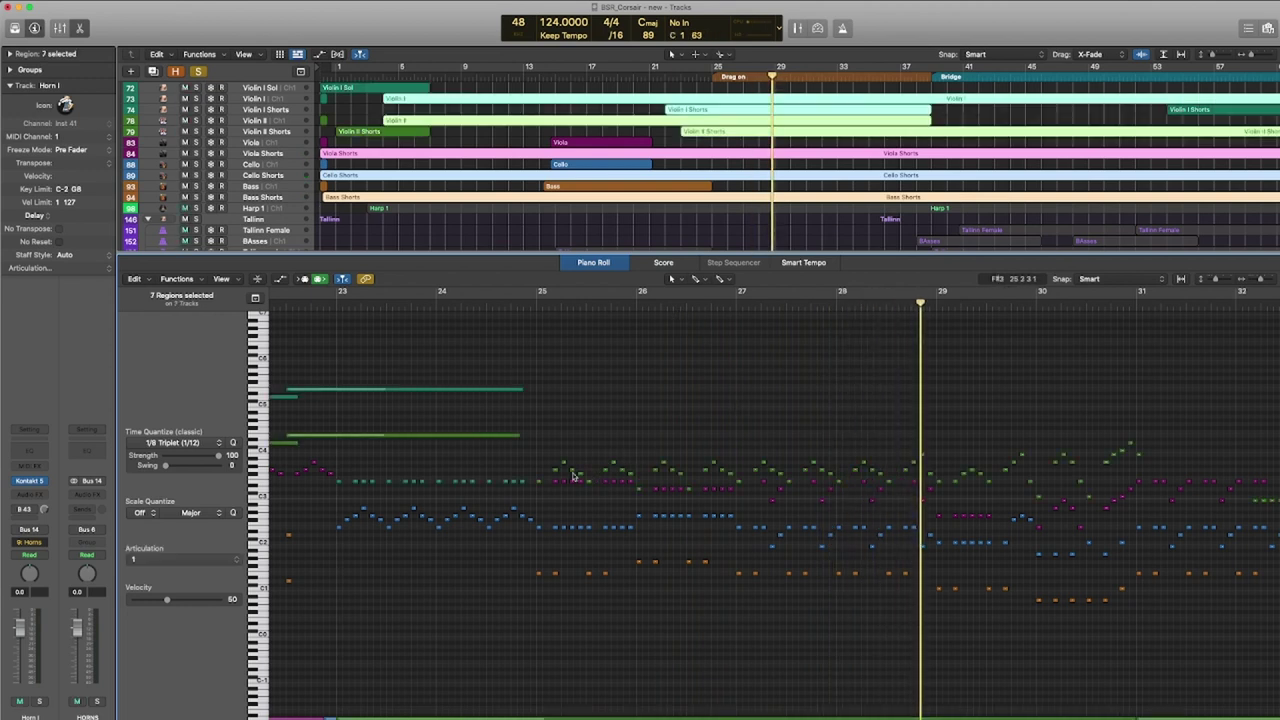
Play the violin, viola, cello and bass regions together from just before bar 25 and stop during bar 28.
left_click(529, 304)
key("space")
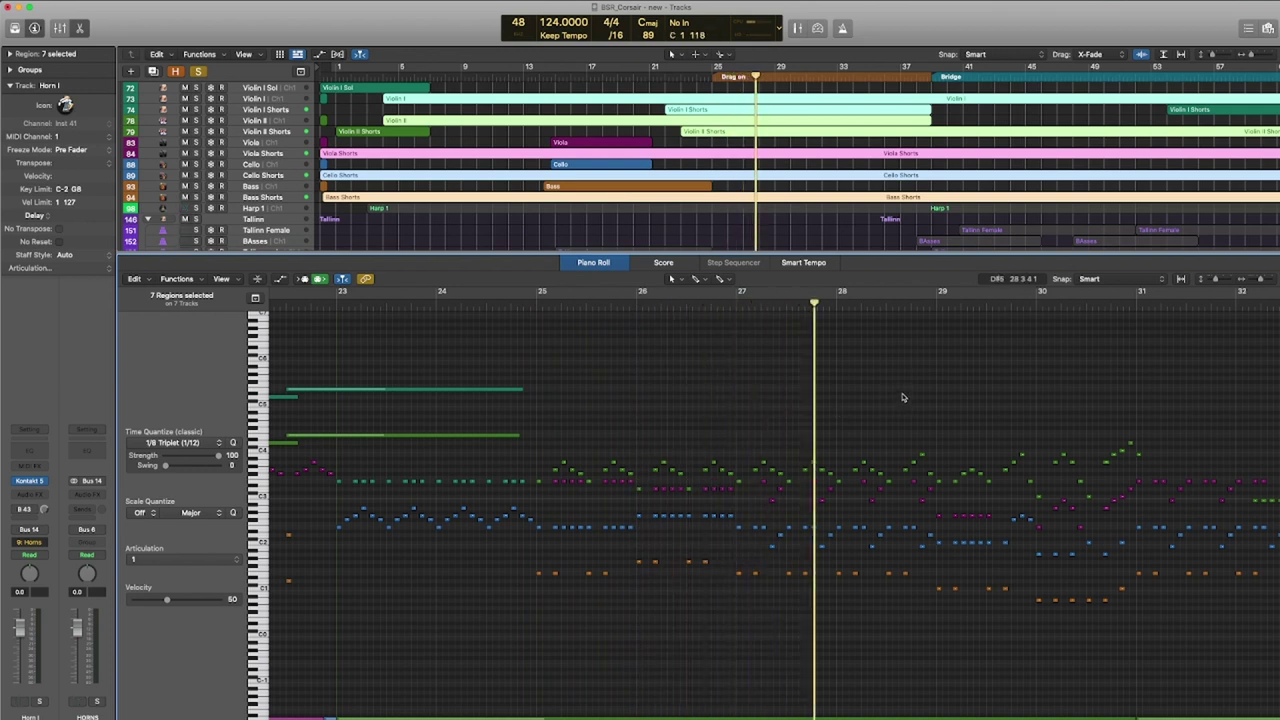
scroll(906, 398, "right", 5)
key("space")
scroll(583, 587, "left", 3)
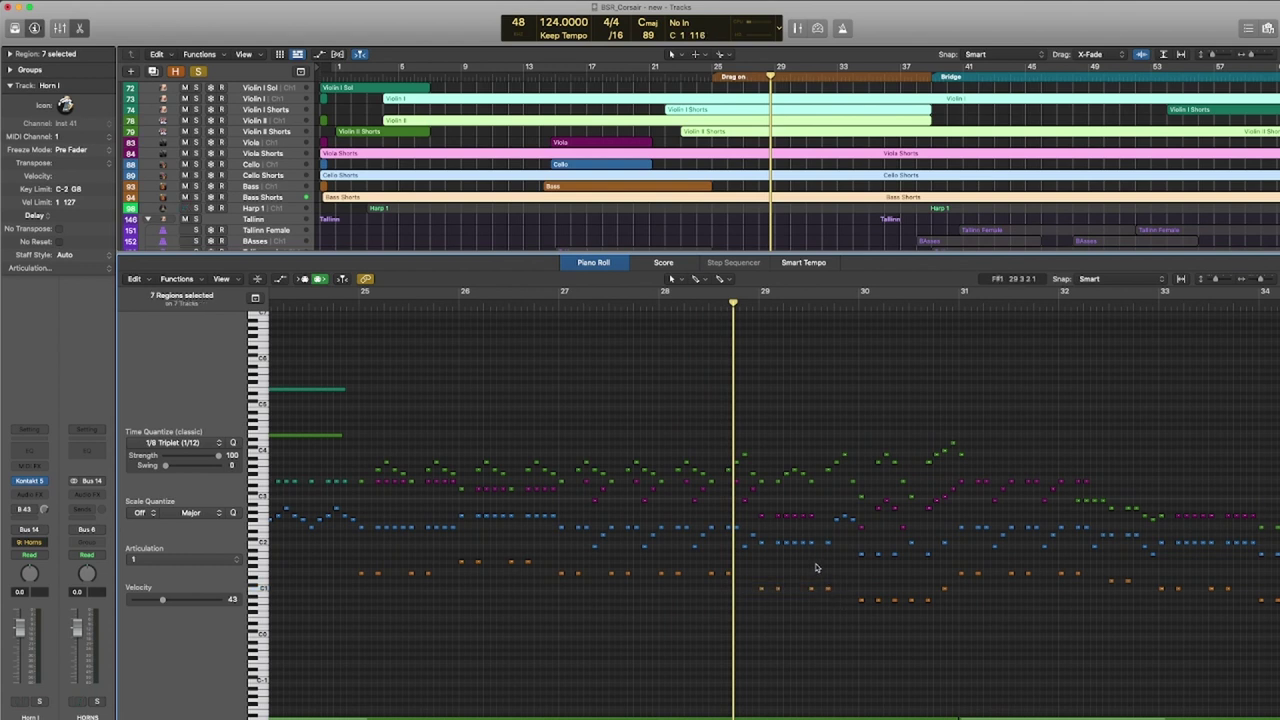
Replay the soloed string passage from just before bar 28 into bar 29.
scroll(816, 567, "right", 1)
scroll(782, 527, "left", 3)
scroll(800, 512, "right", 1)
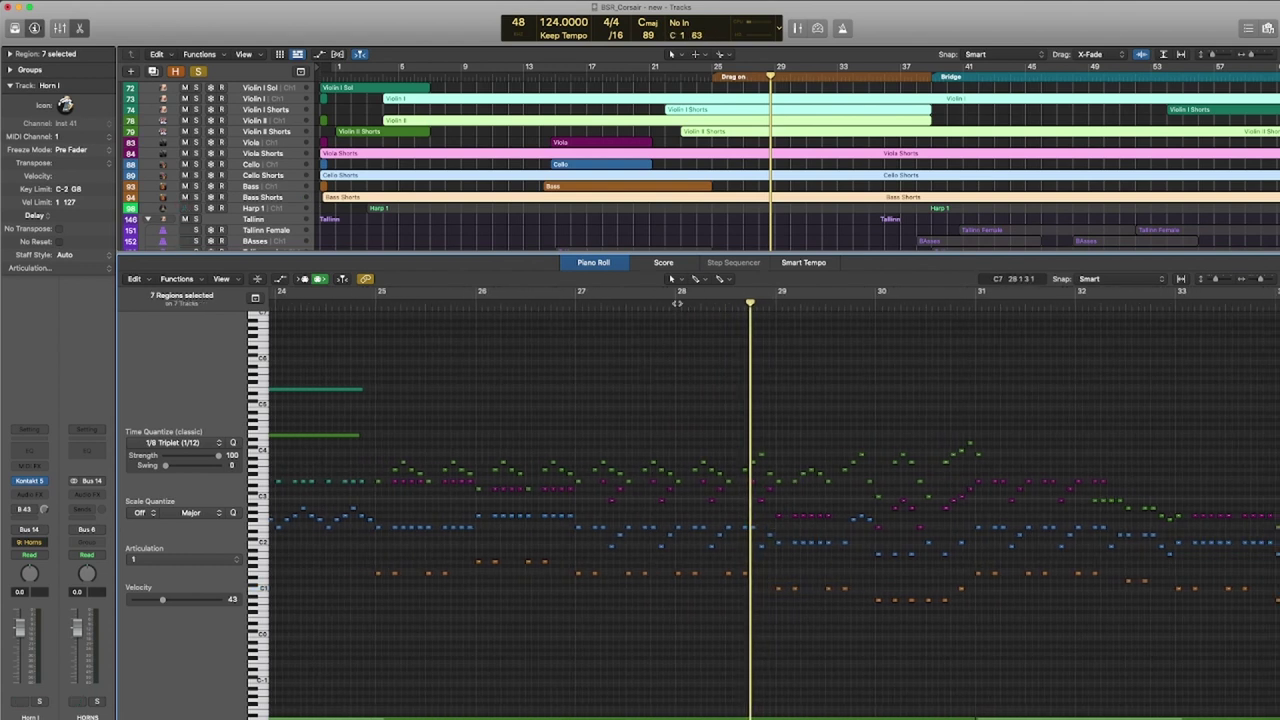
left_click(676, 302)
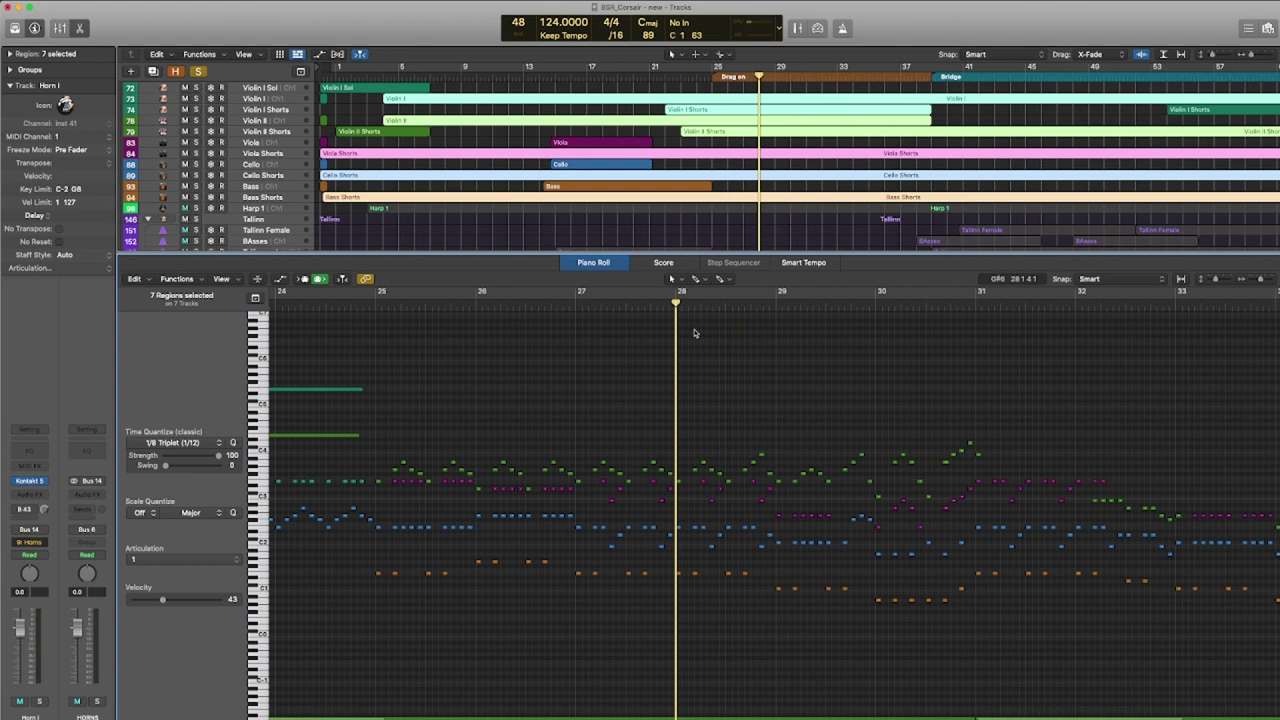
key("space")
Examine the violin notes at the end of bar 28 and play the soloed strings from midway through bar 26 to bar 38.
left_click_drag(751, 140, 751, 104)
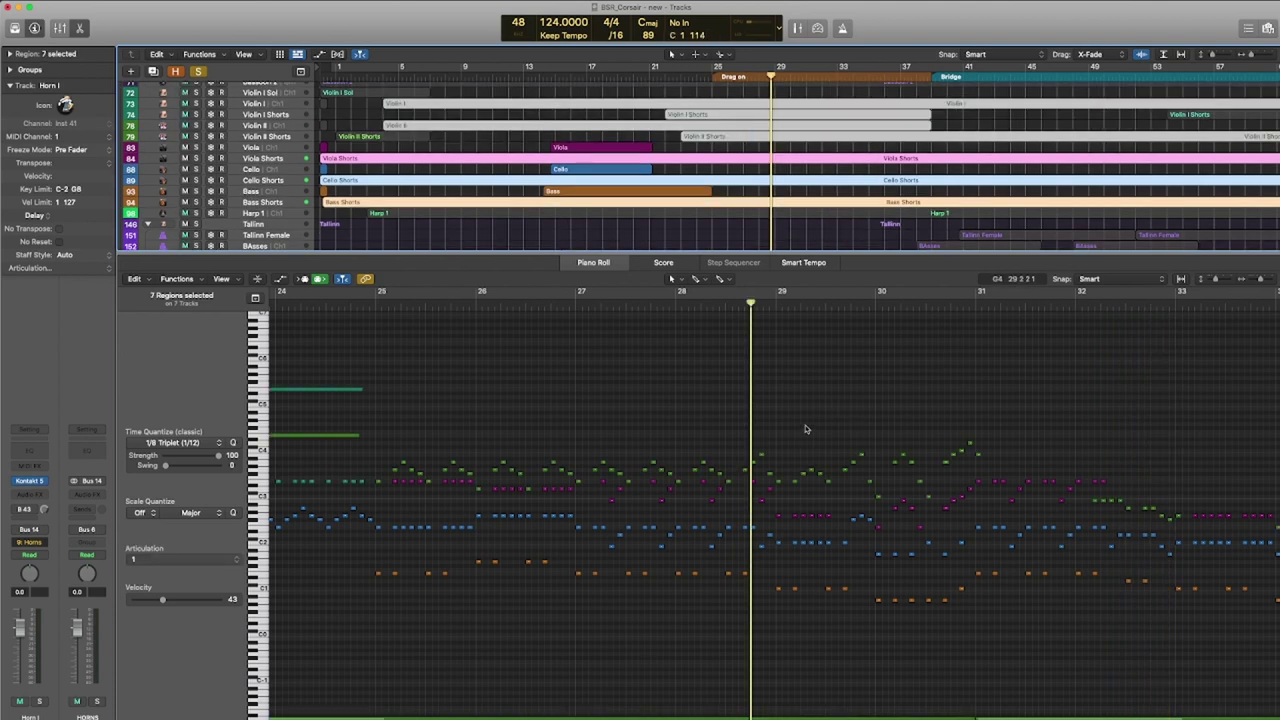
key("super+Right")
key("super+Right")
key("super+Right")
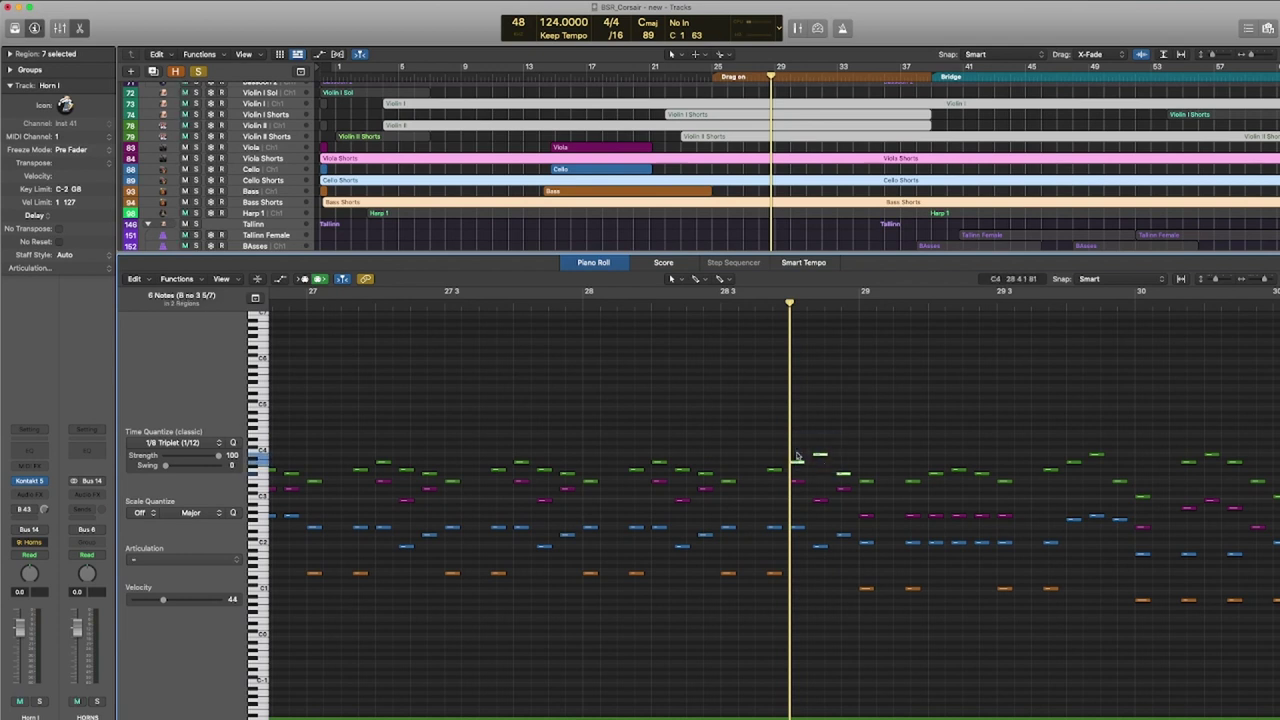
scroll(834, 480, "down", 3)
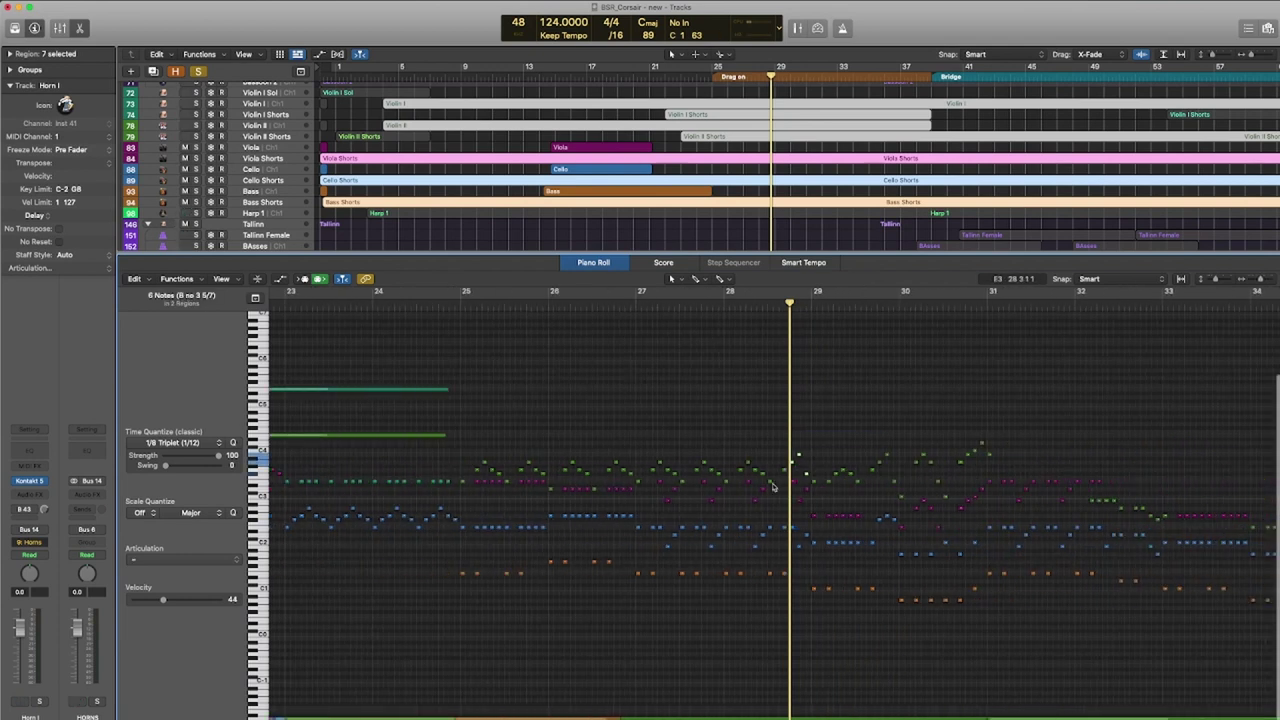
left_click(603, 305)
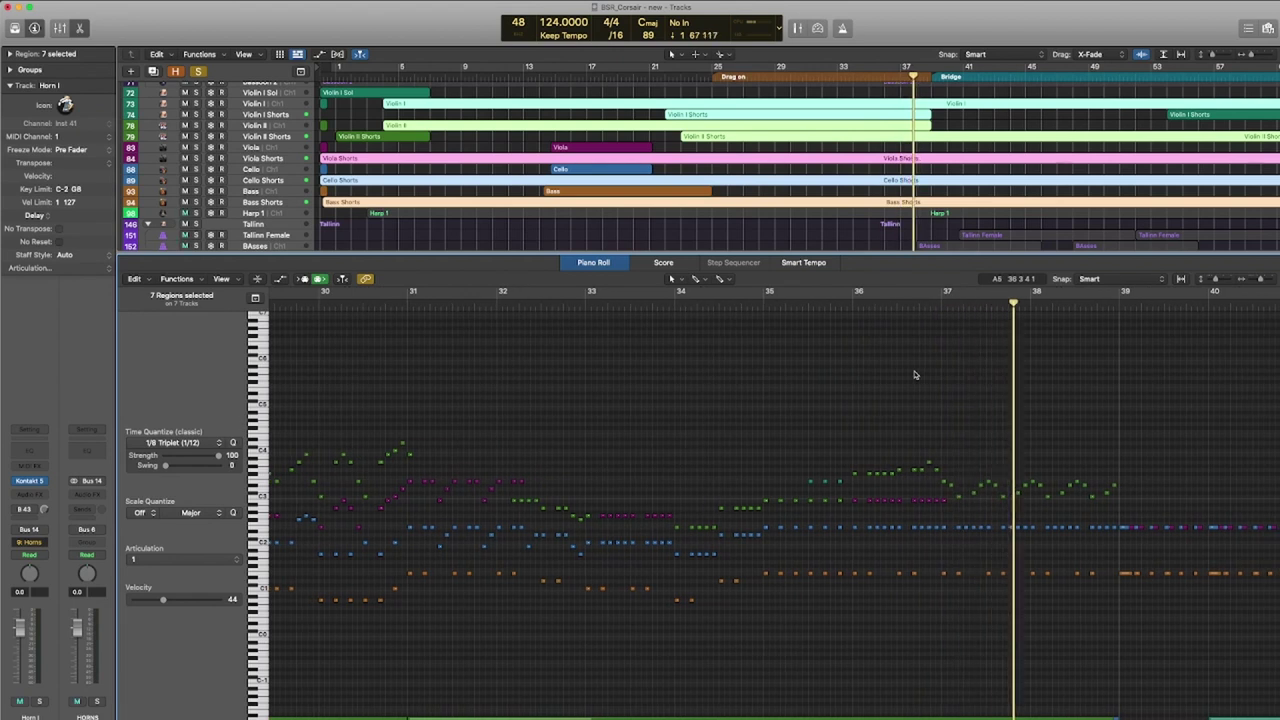
key("space")
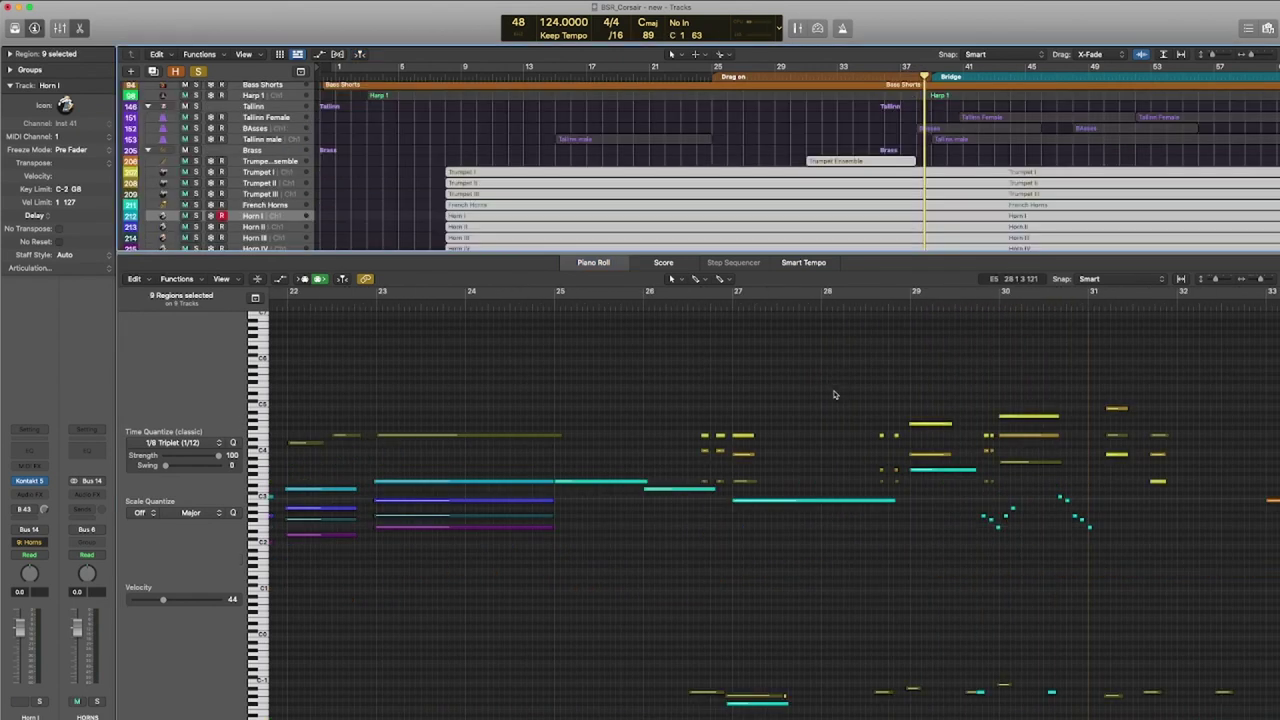
Review the soloed brass regions, including Trumpet Ensemble, through bar 33 and return the playhead to midway through bar 24.
scroll(920, 440, "down", 3)
scroll(837, 437, "left", 5)
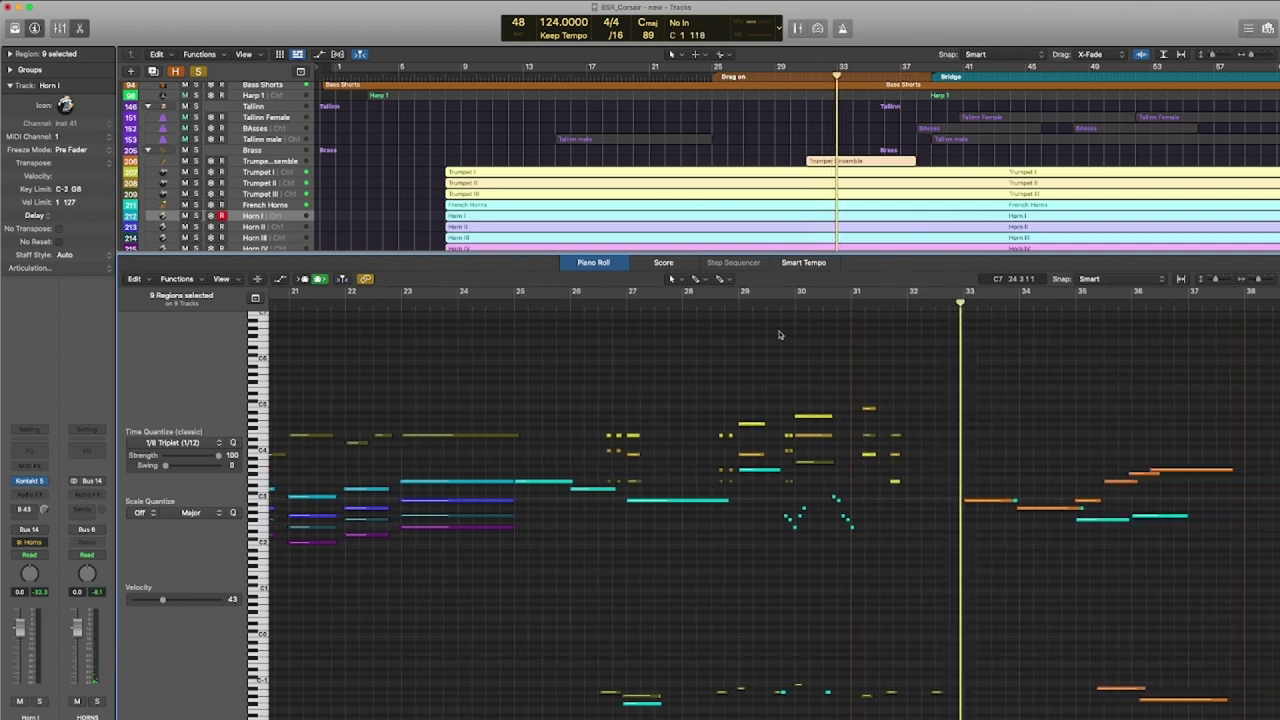
left_click(488, 306)
Select the woodwind regions from Flute 1 to Bassoon 2 and examine their notes between bars 24 and 31.
scroll(634, 174, "up", 15)
left_click_drag(693, 106, 728, 214)
scroll(623, 423, "left", 6)
left_click(884, 529)
key("super+Right")
key("super+Right")
key("super+Right")
scroll(840, 515, "right", 5)
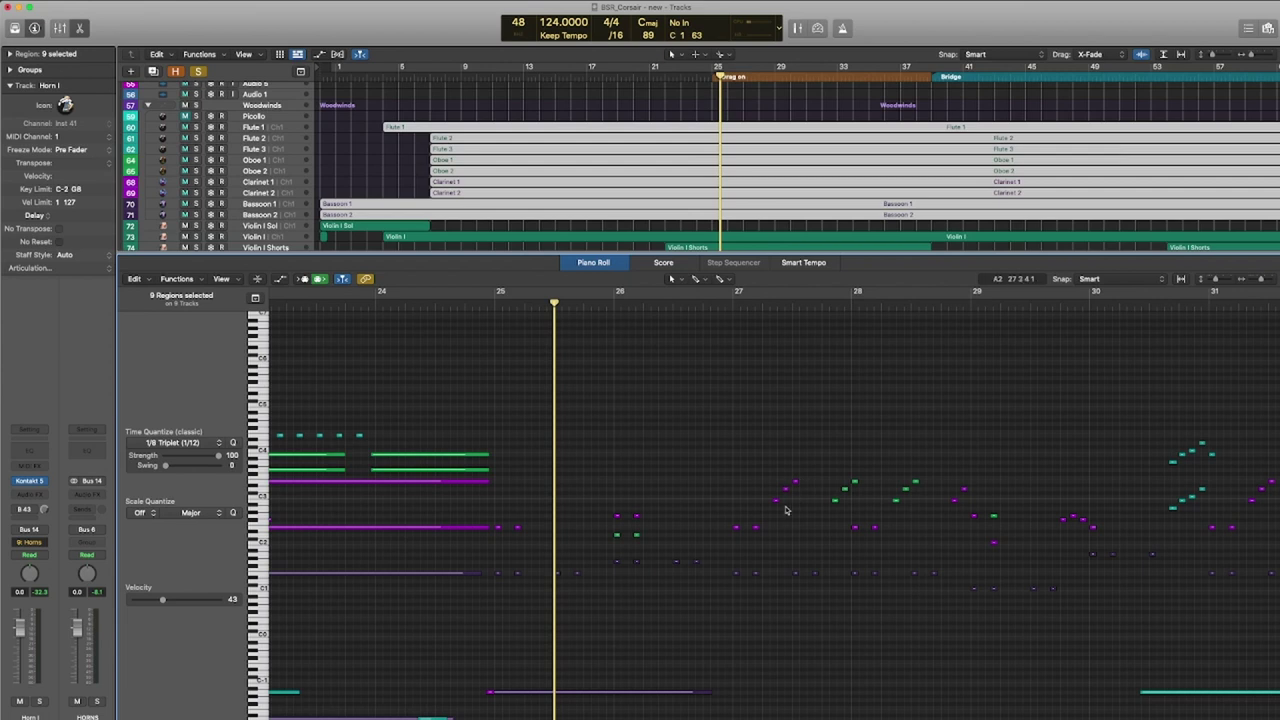
scroll(641, 397, "right", 1)
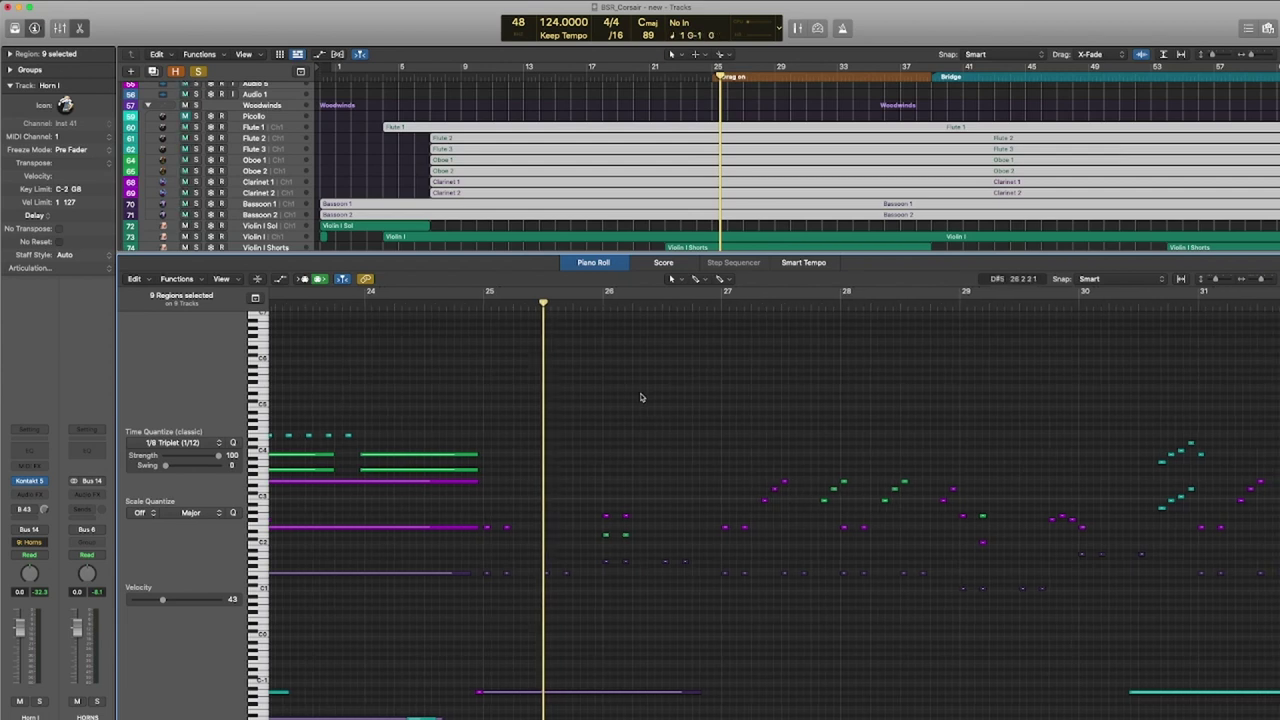
Play the soloed woodwind regions from late bar 24 to the start of the Bridge at bar 39.
left_click(452, 303)
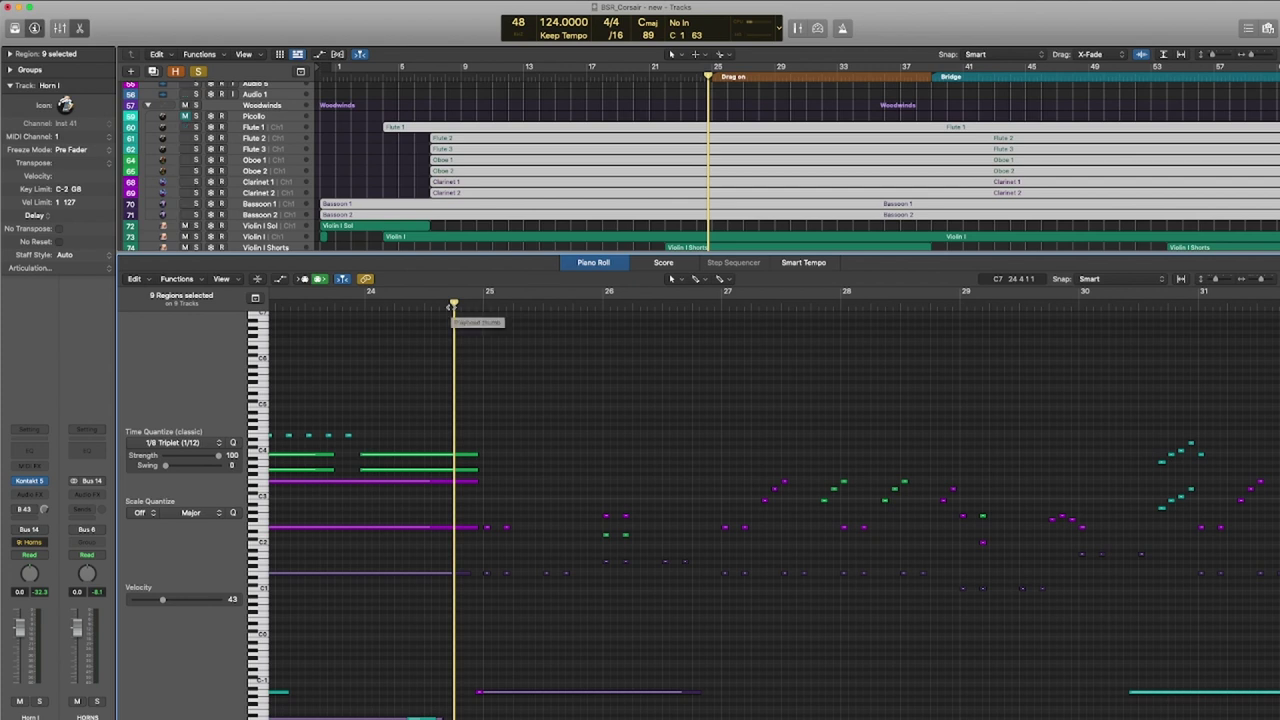
key("space")
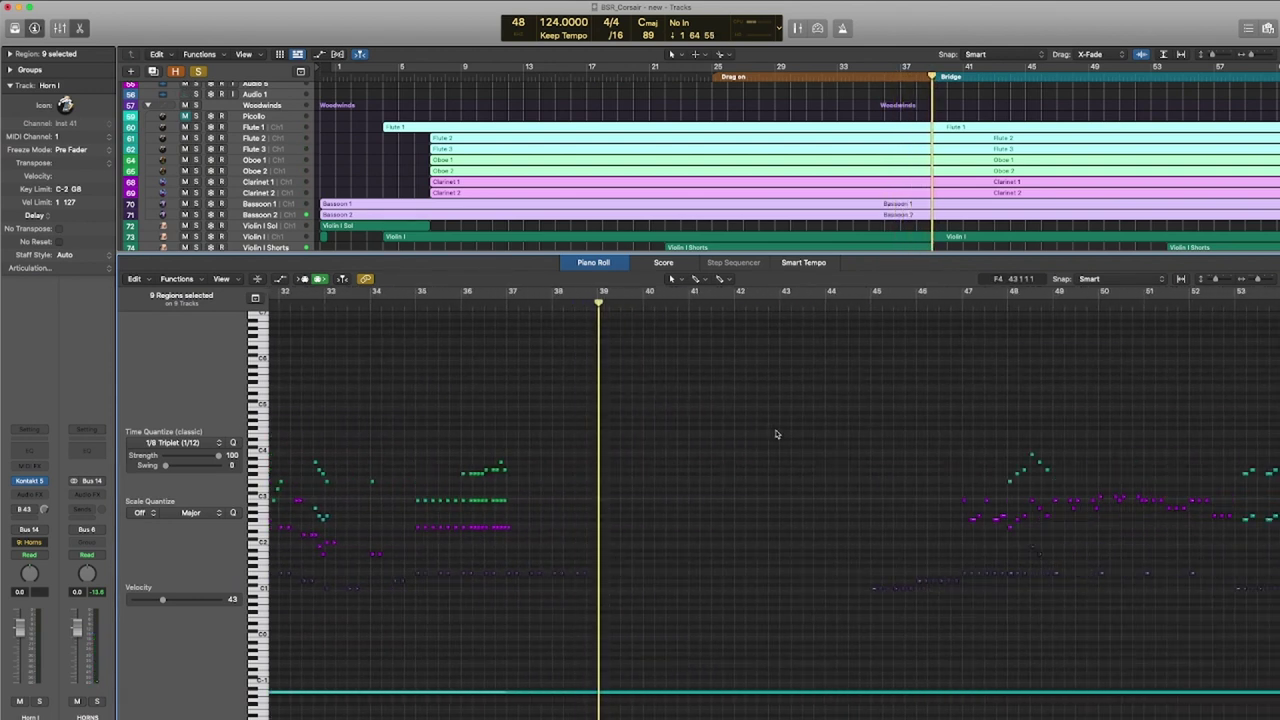
scroll(717, 214, "down", 6)
left_click(520, 163)
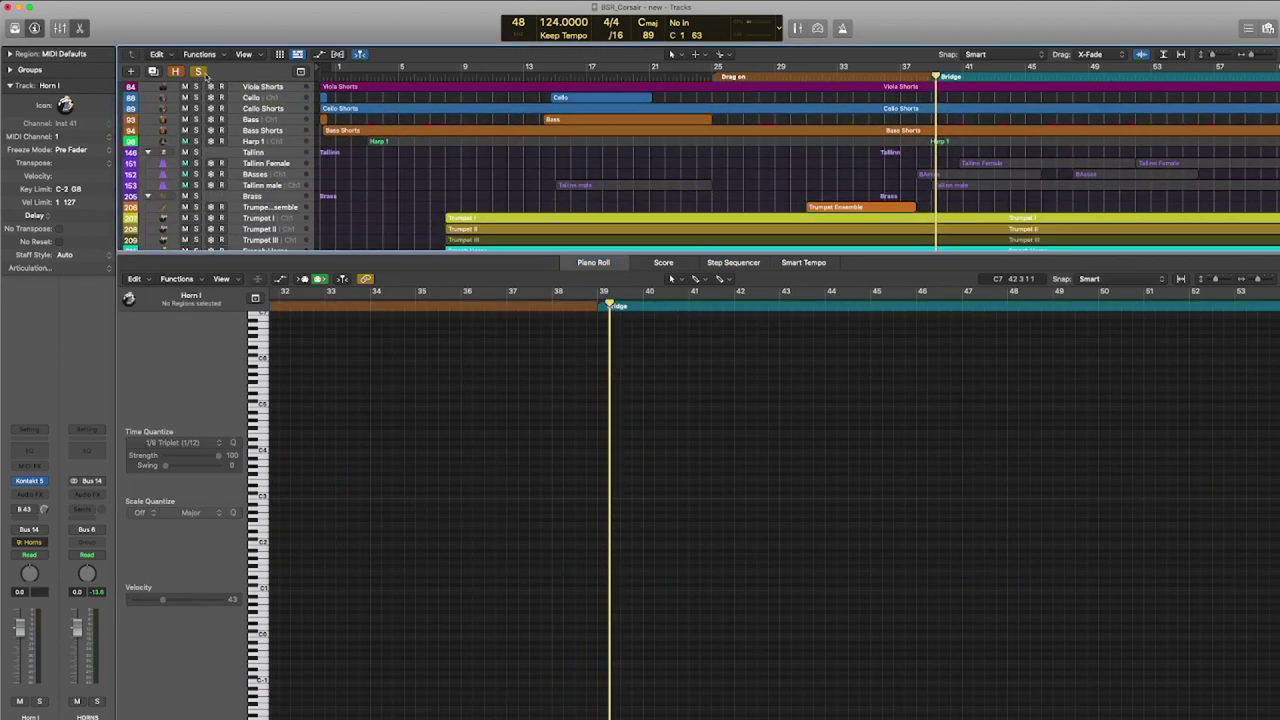
Turn off solo, select the long and short string regions with Harp 1, and play from bar 39.
left_click(199, 72)
scroll(647, 179, "right", 10)
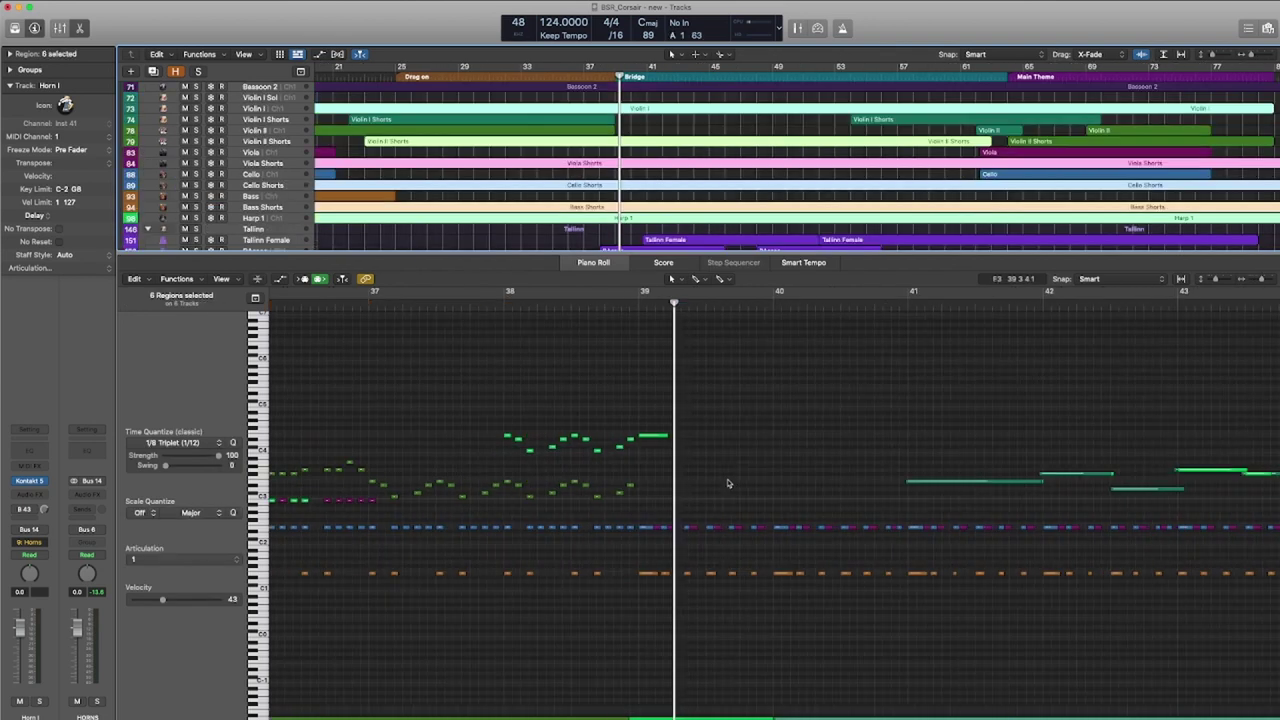
scroll(643, 560, "right", 4)
scroll(637, 557, "left", 1)
left_click(509, 304)
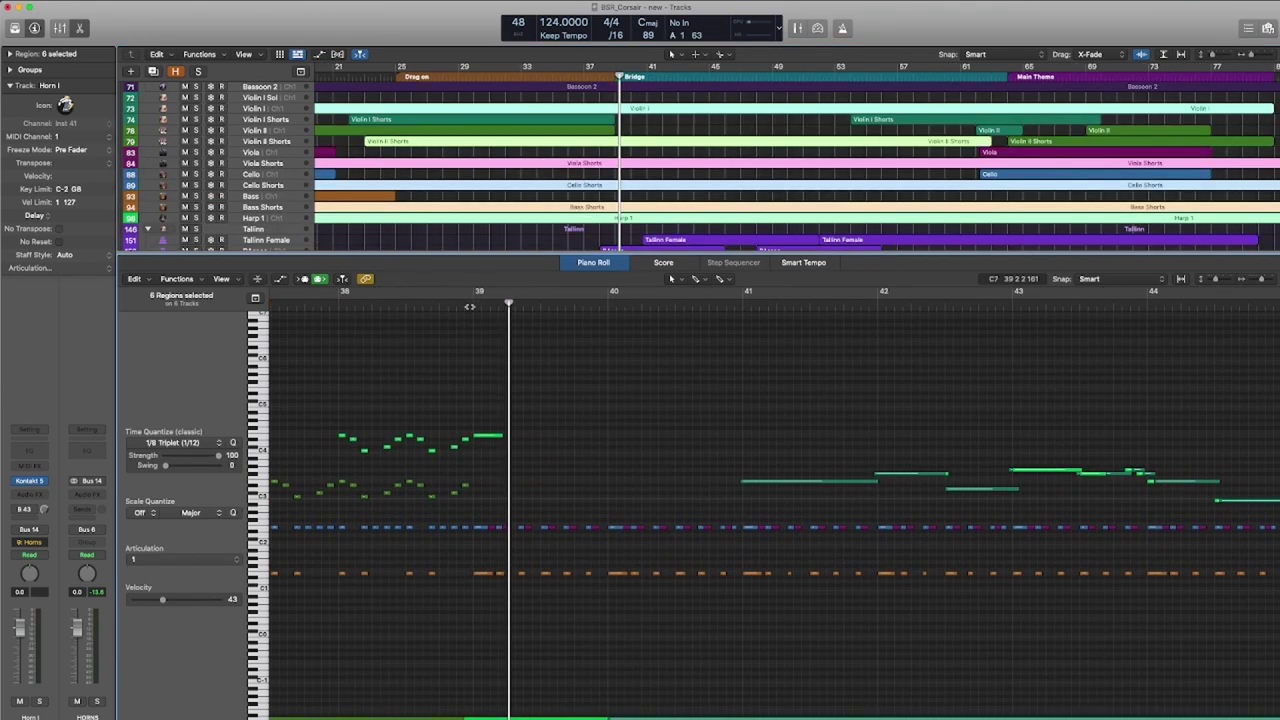
left_click_drag(509, 304, 472, 306)
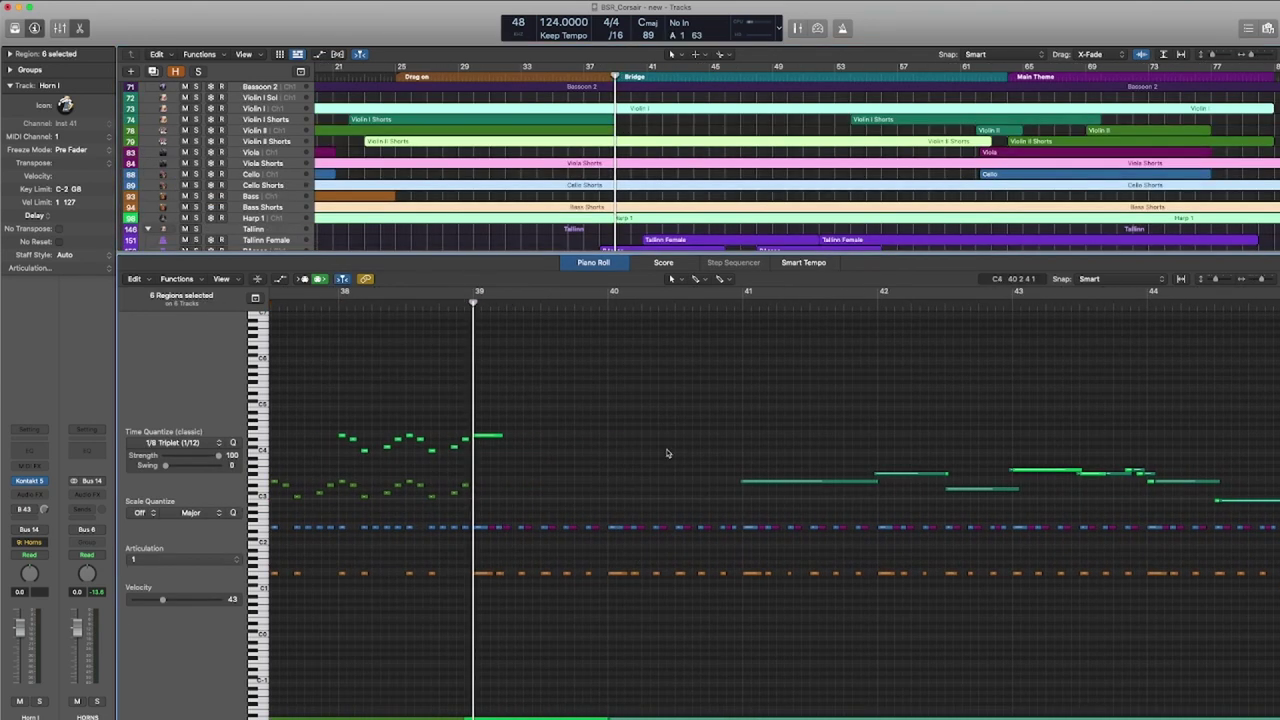
key("space")
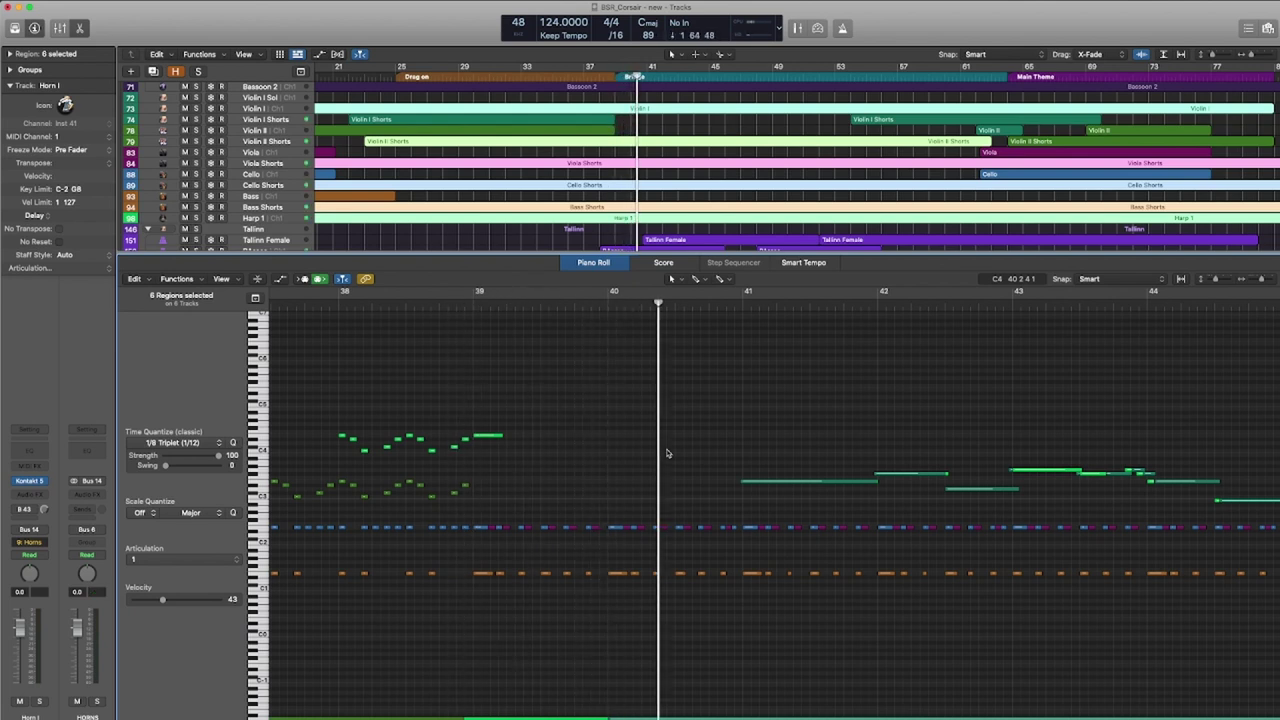
Select the Tallinn Female, BAsses and Tallinn male regions and play them soloed from shortly before bar 39.
scroll(659, 199, "down", 4)
left_click_drag(650, 205, 631, 177)
scroll(620, 370, "left", 4)
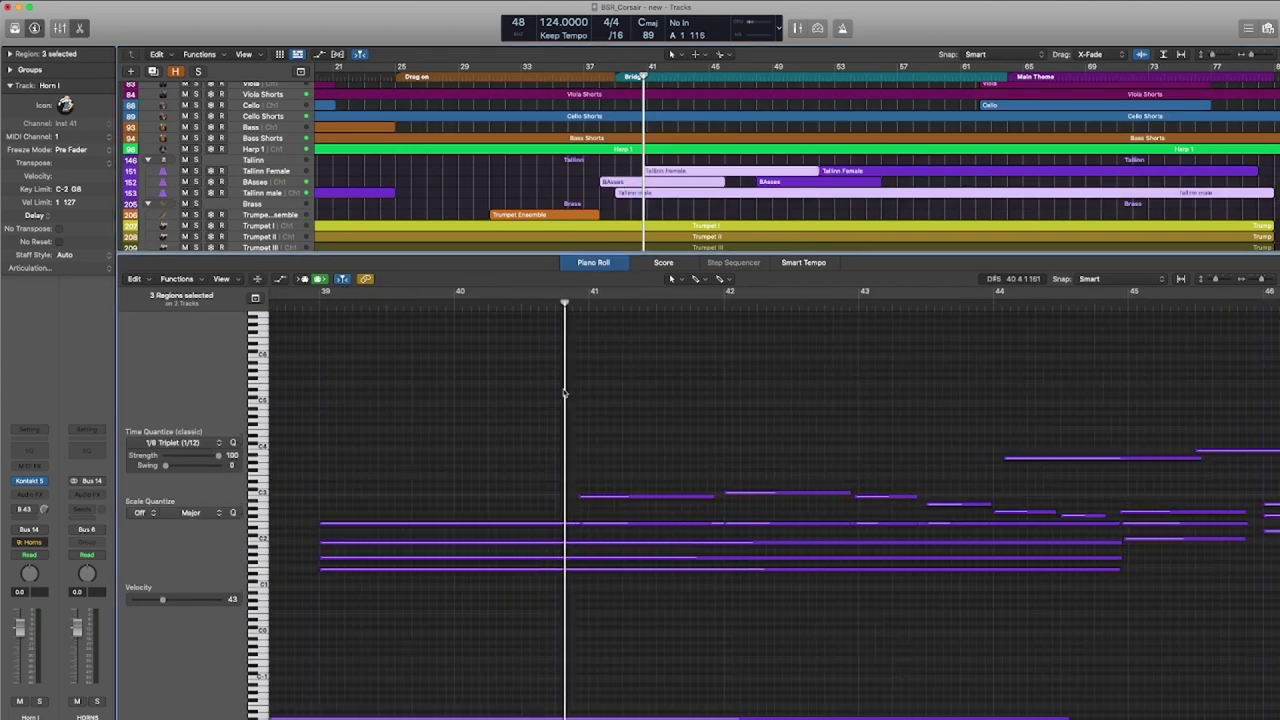
double_click(436, 307)
key("ctrl+s")
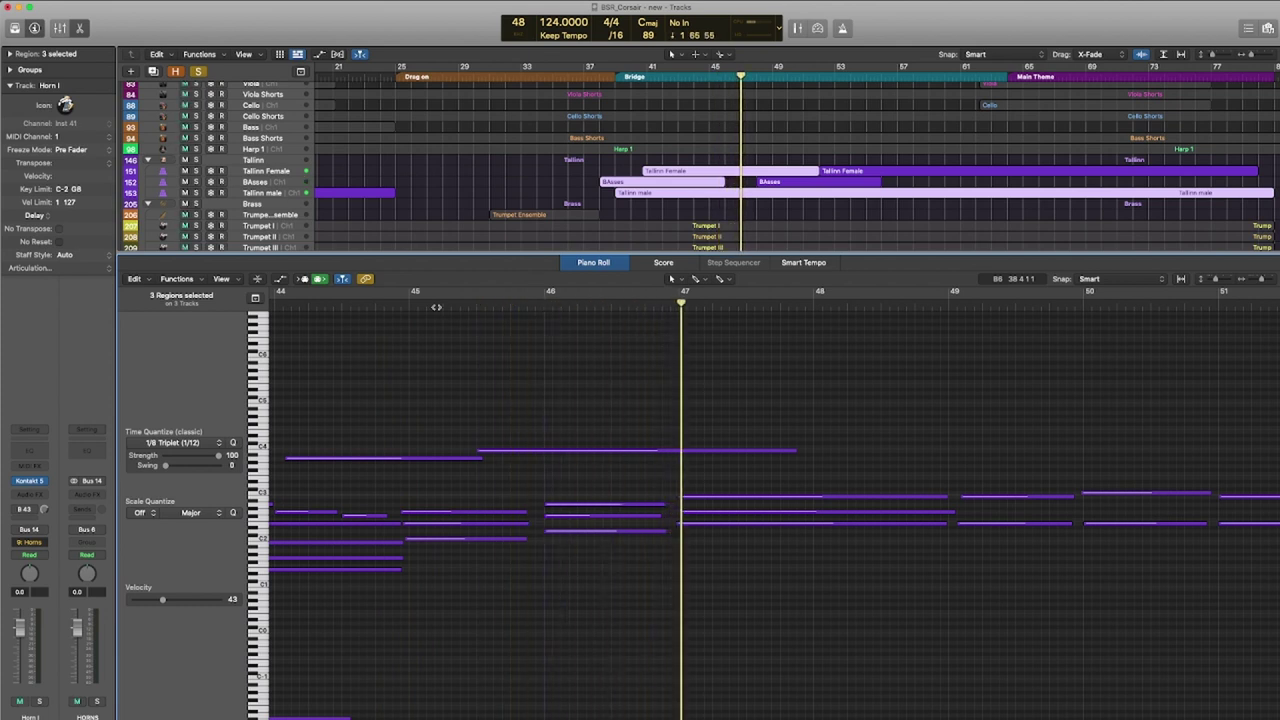
Highlight the nine Tallinn male chord notes across bars 45 to 48 to examine the harmony, and clear the note selection.
scroll(791, 404, "left", 2)
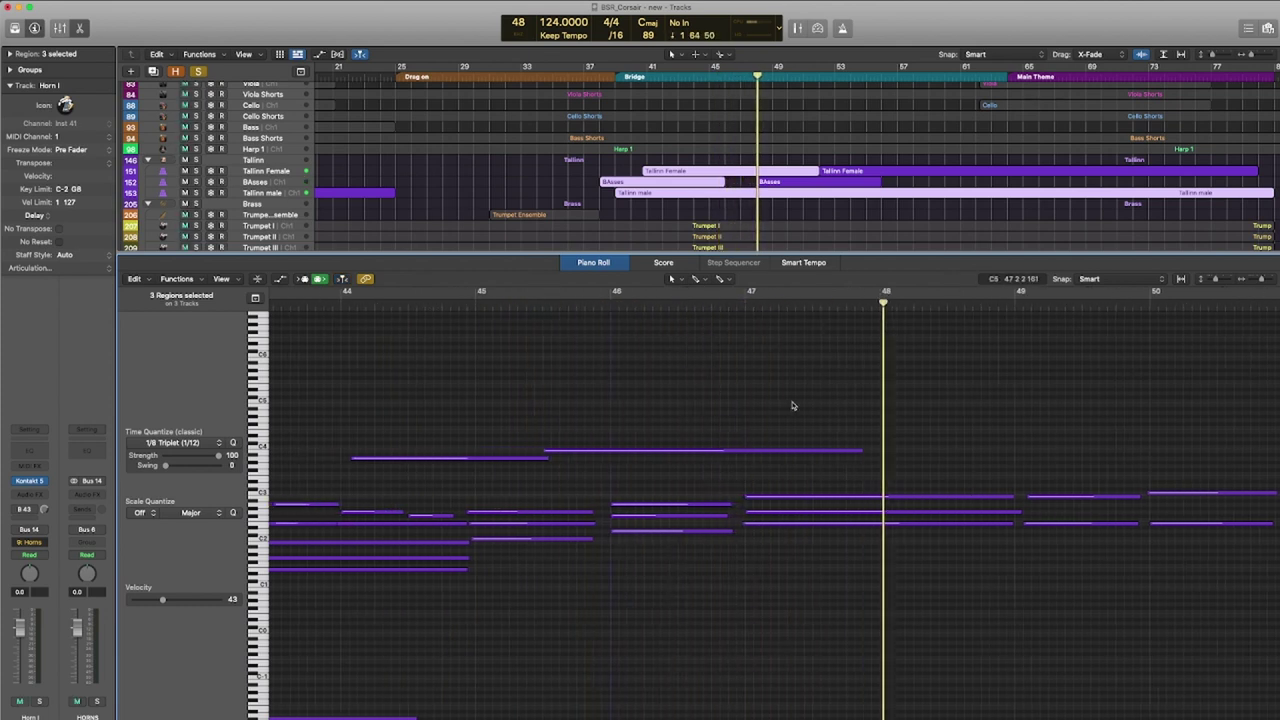
key("super+Left")
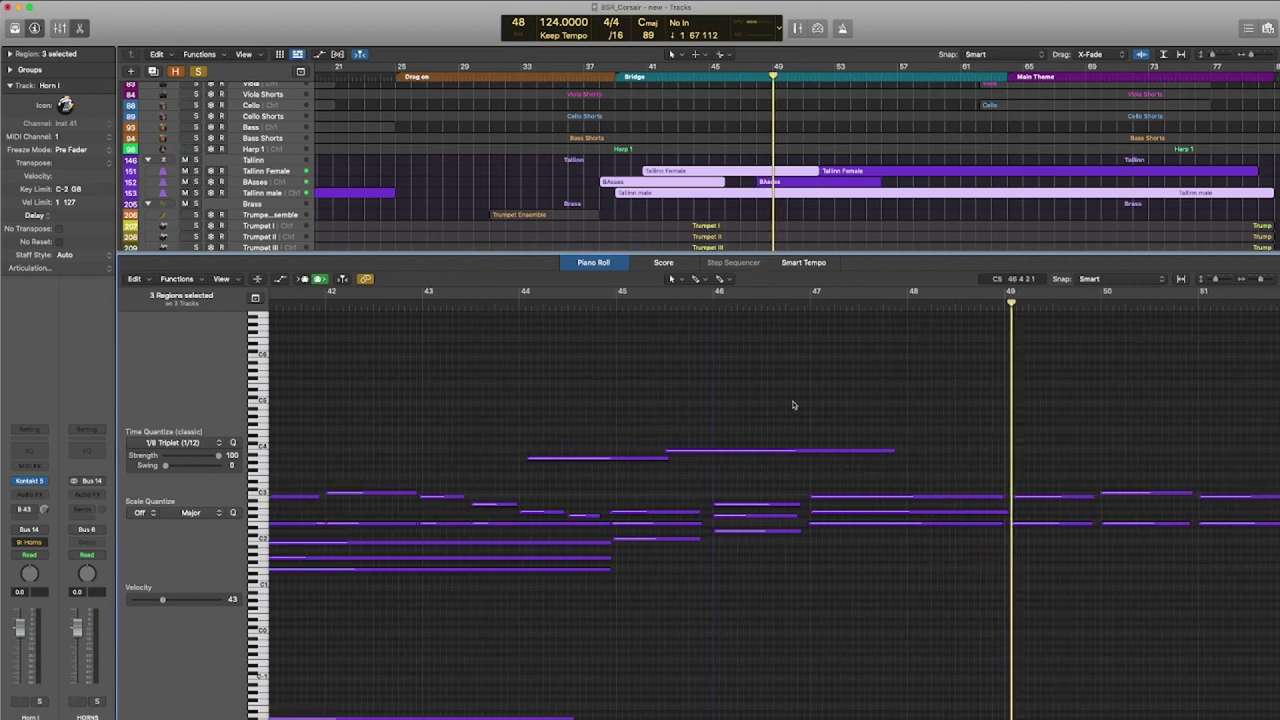
scroll(783, 497, "left", 4)
left_click_drag(776, 483, 945, 546)
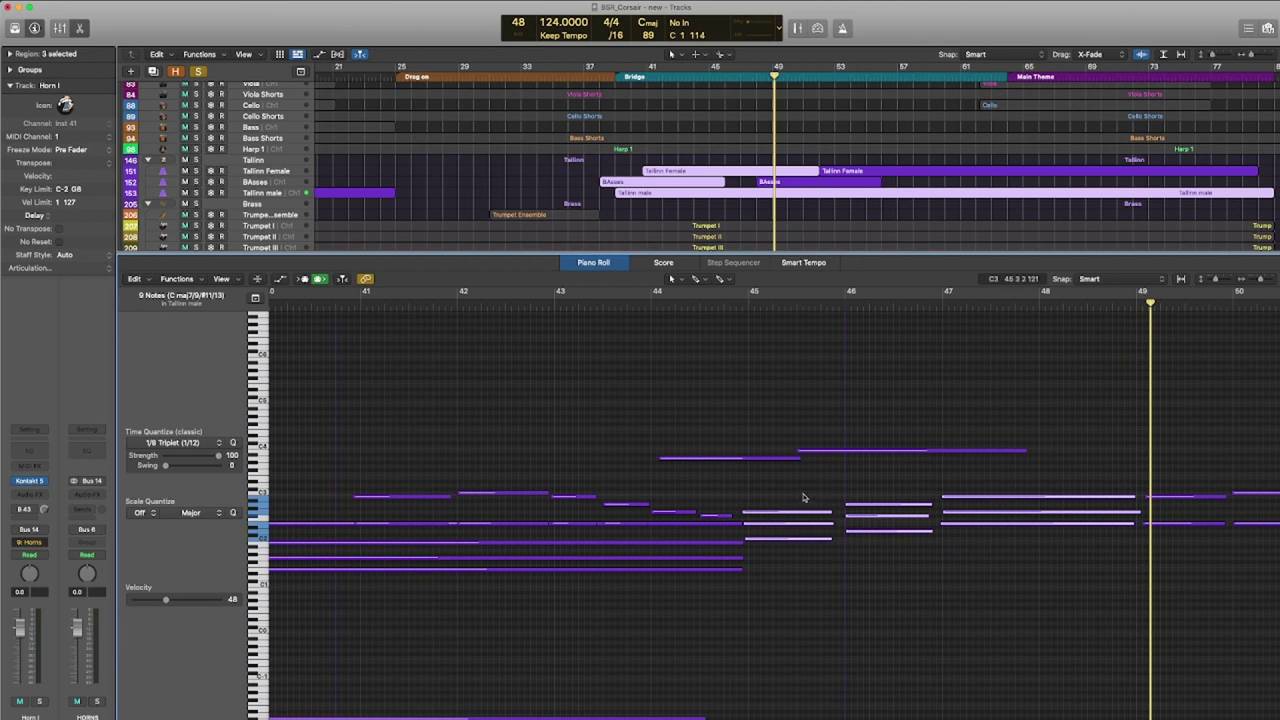
scroll(902, 512, "left", 3)
left_click(748, 447)
Add the Violin I region to the choir selection, examine its melody around bars 41 to 44, and play both from late bar 40.
scroll(682, 187, "up", 5)
left_click(681, 160, "shift")
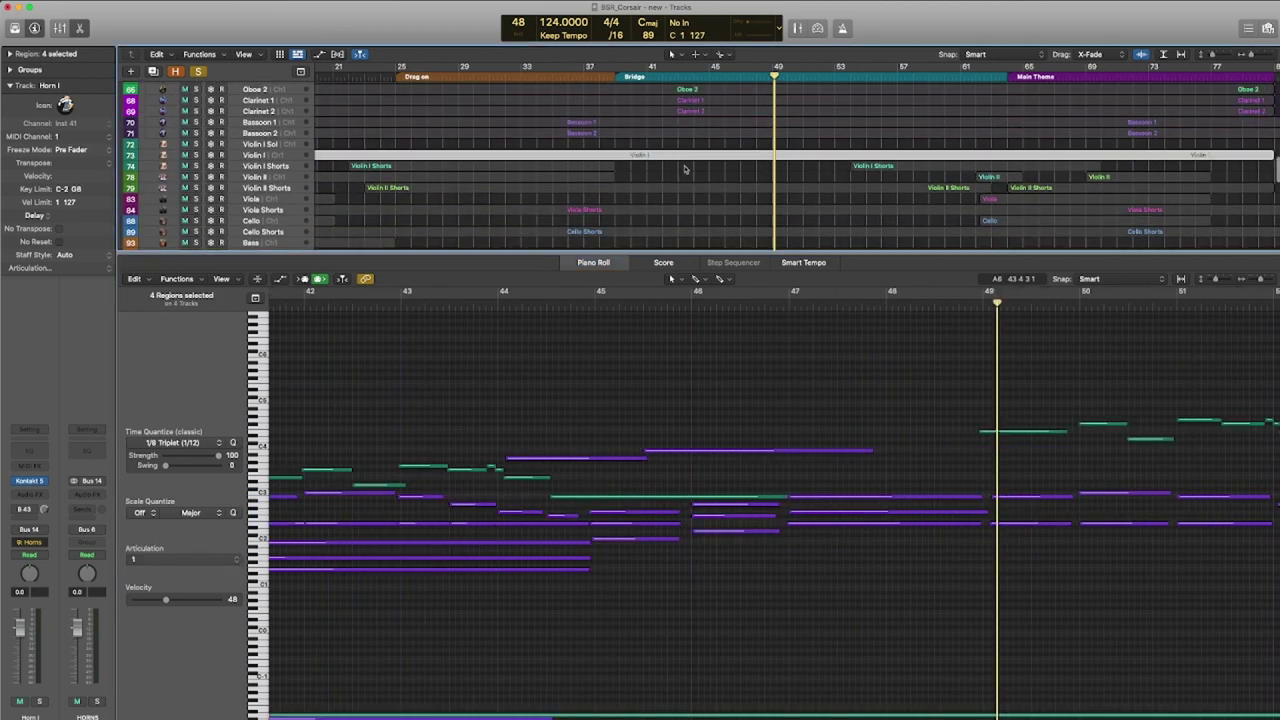
scroll(710, 497, "left", 15)
scroll(755, 490, "right", 10)
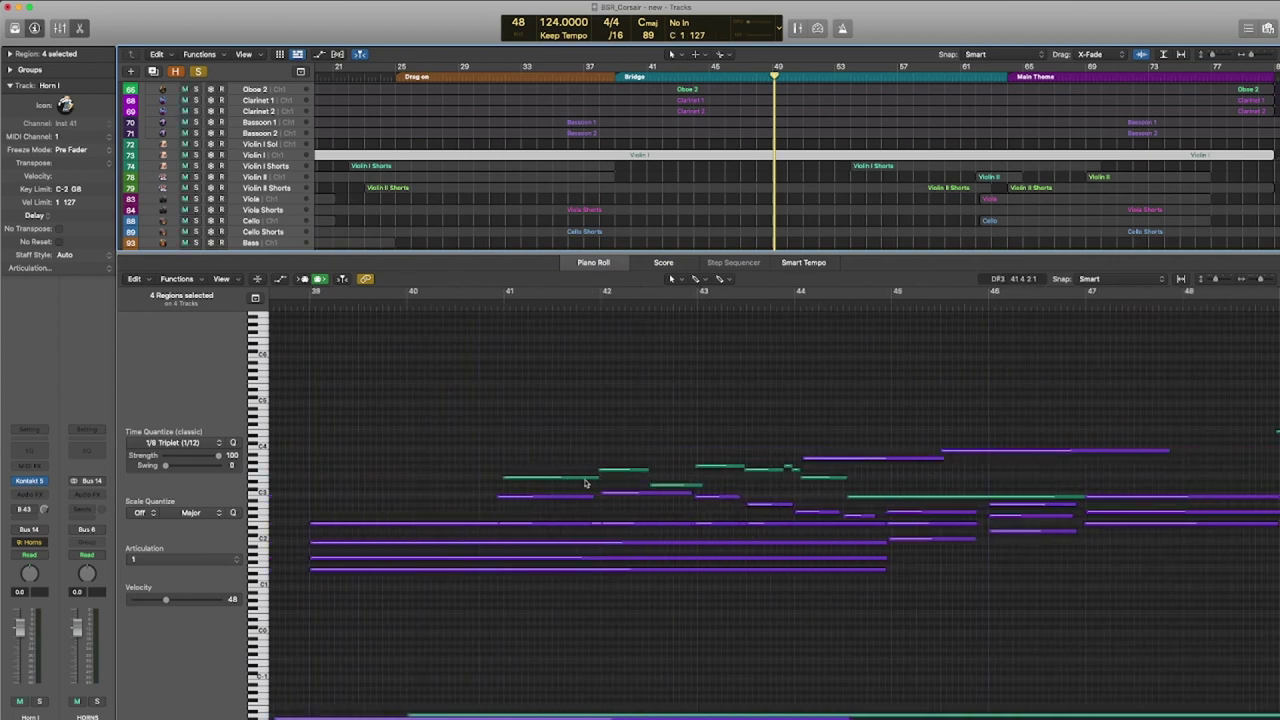
left_click_drag(552, 461, 687, 484)
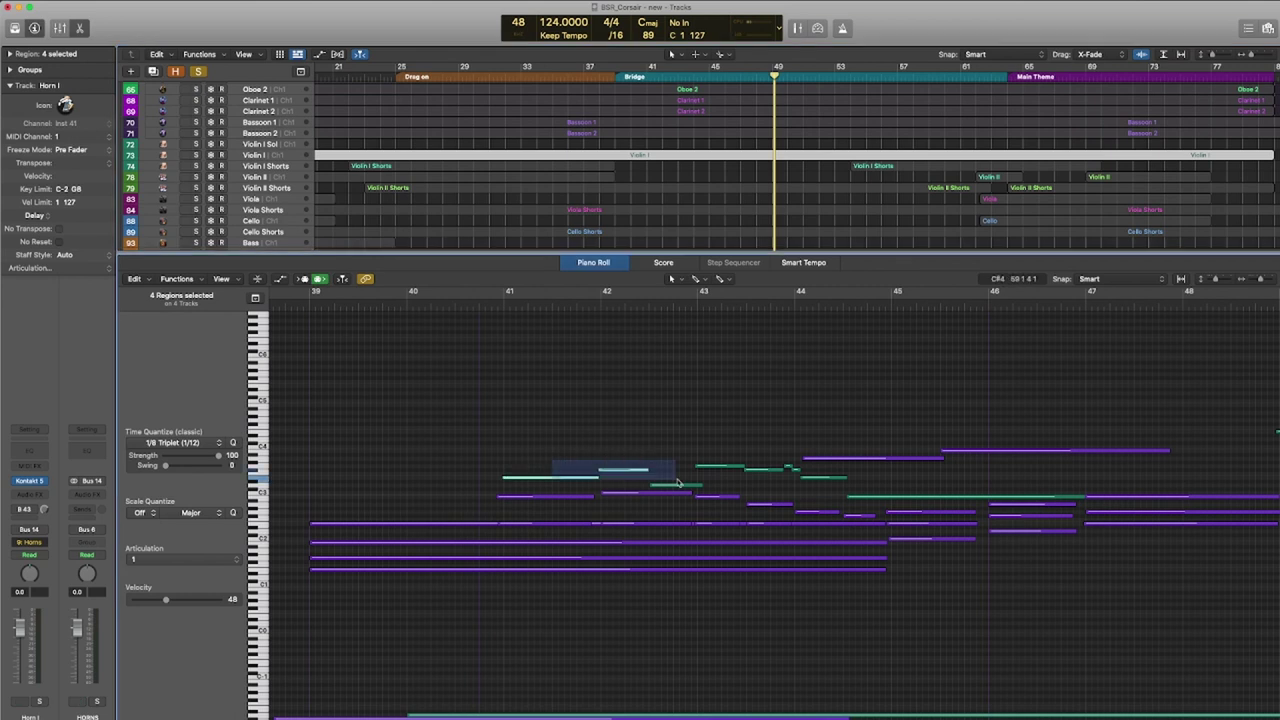
left_click_drag(813, 492, 819, 492)
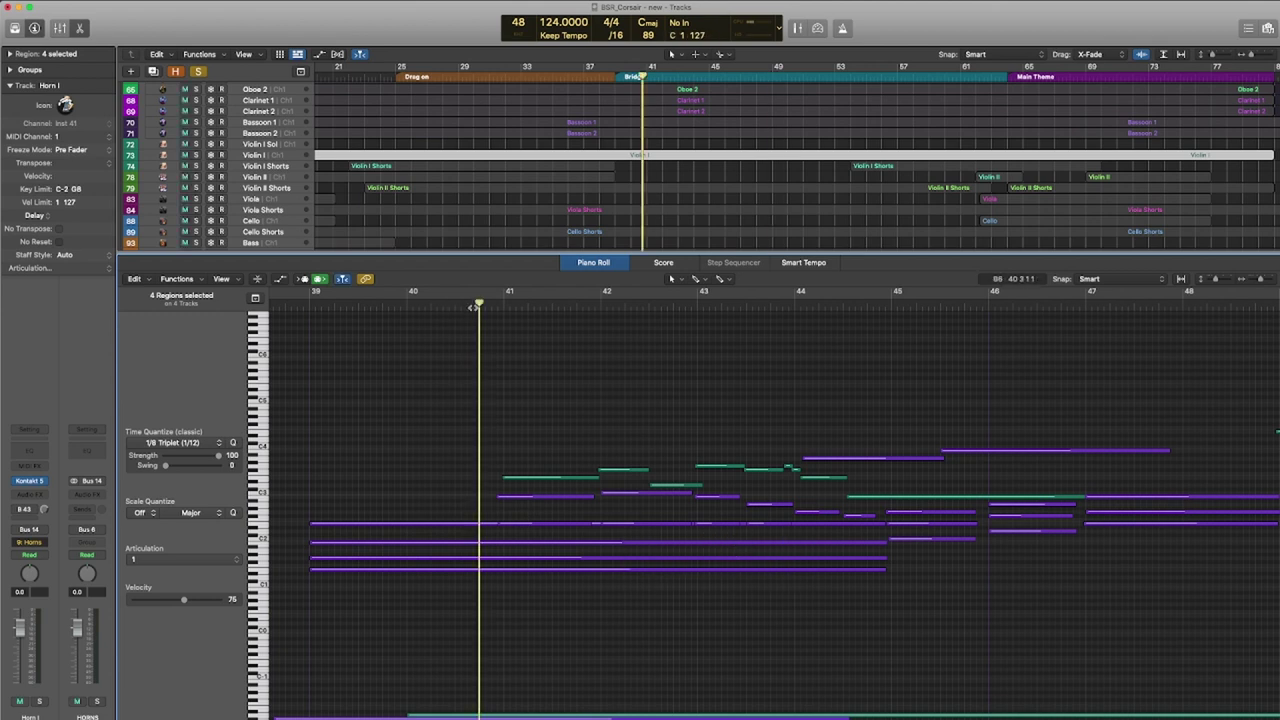
key("s")
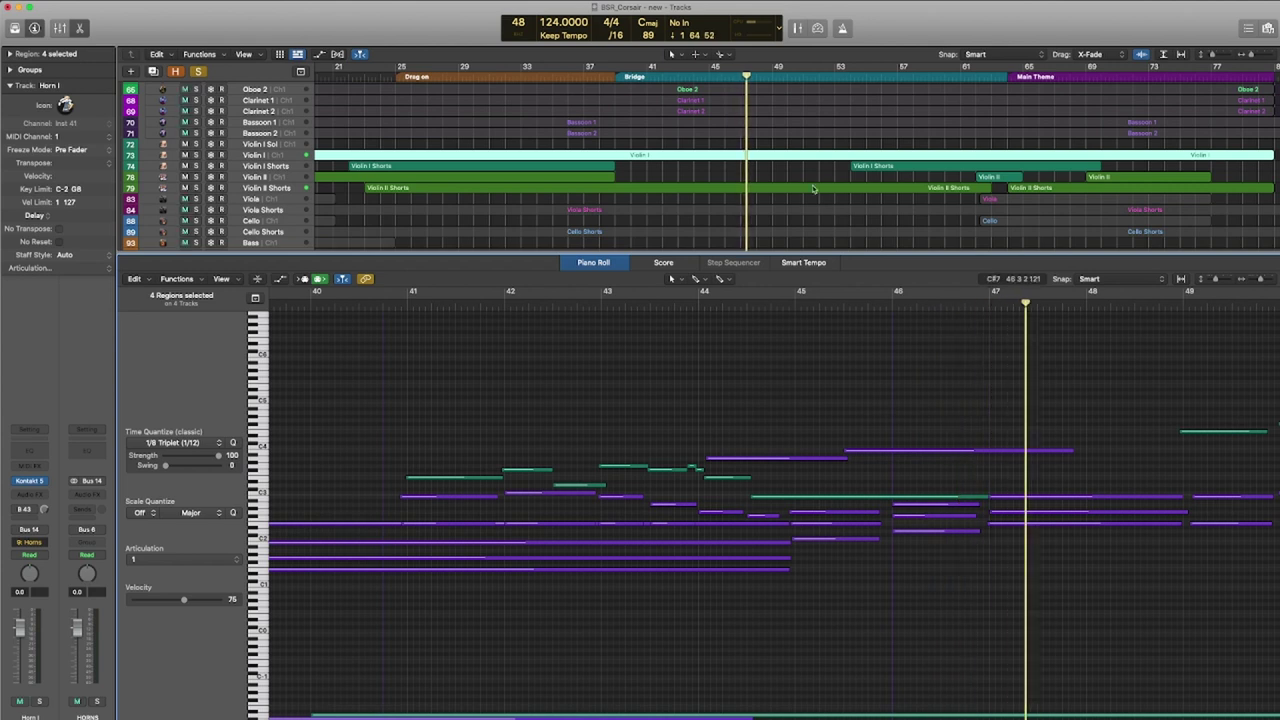
Add the Violin II Shorts region to the selection and play the soloed strings and choir through bar 56.
left_click(770, 188, "shift")
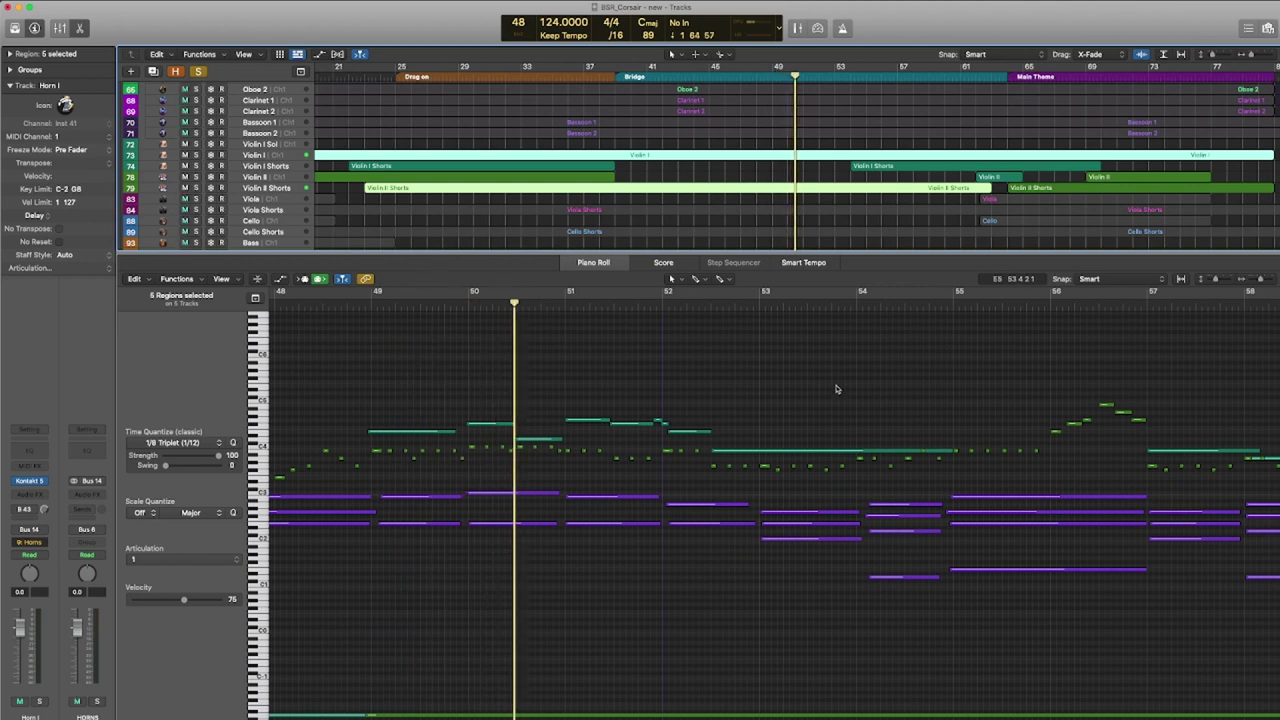
key("ctrl+s")
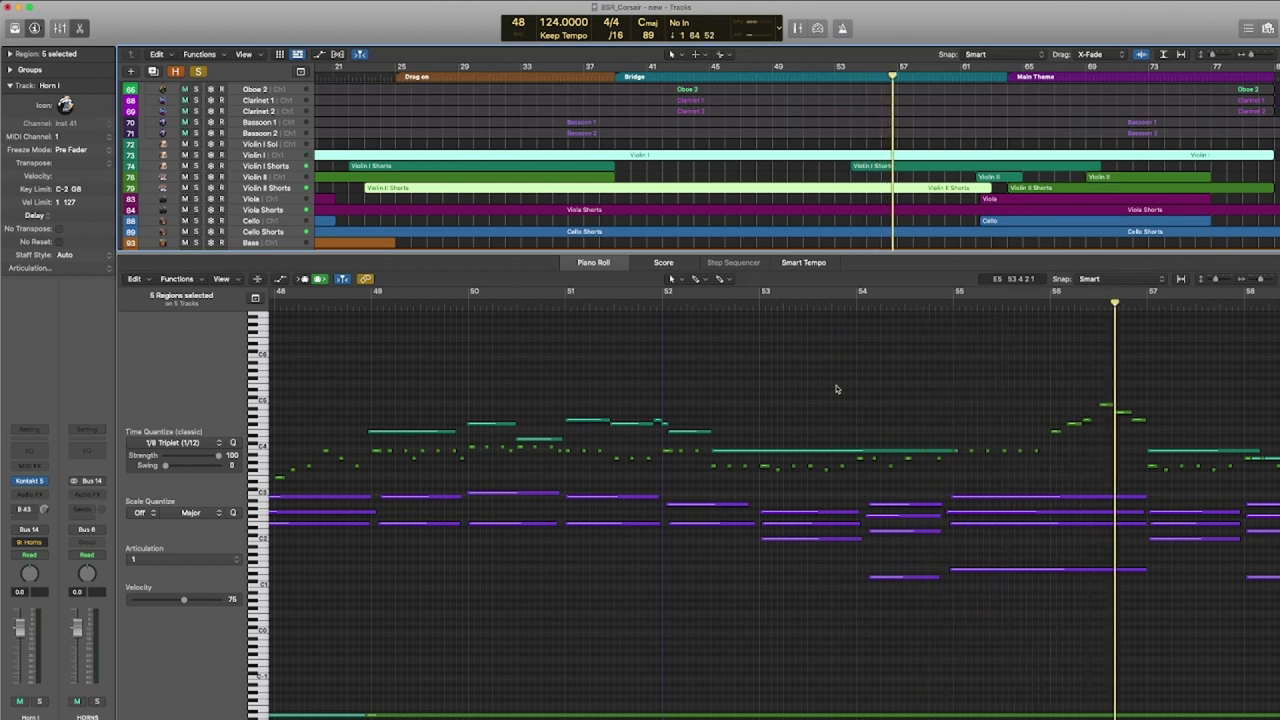
scroll(850, 375, "left", 10)
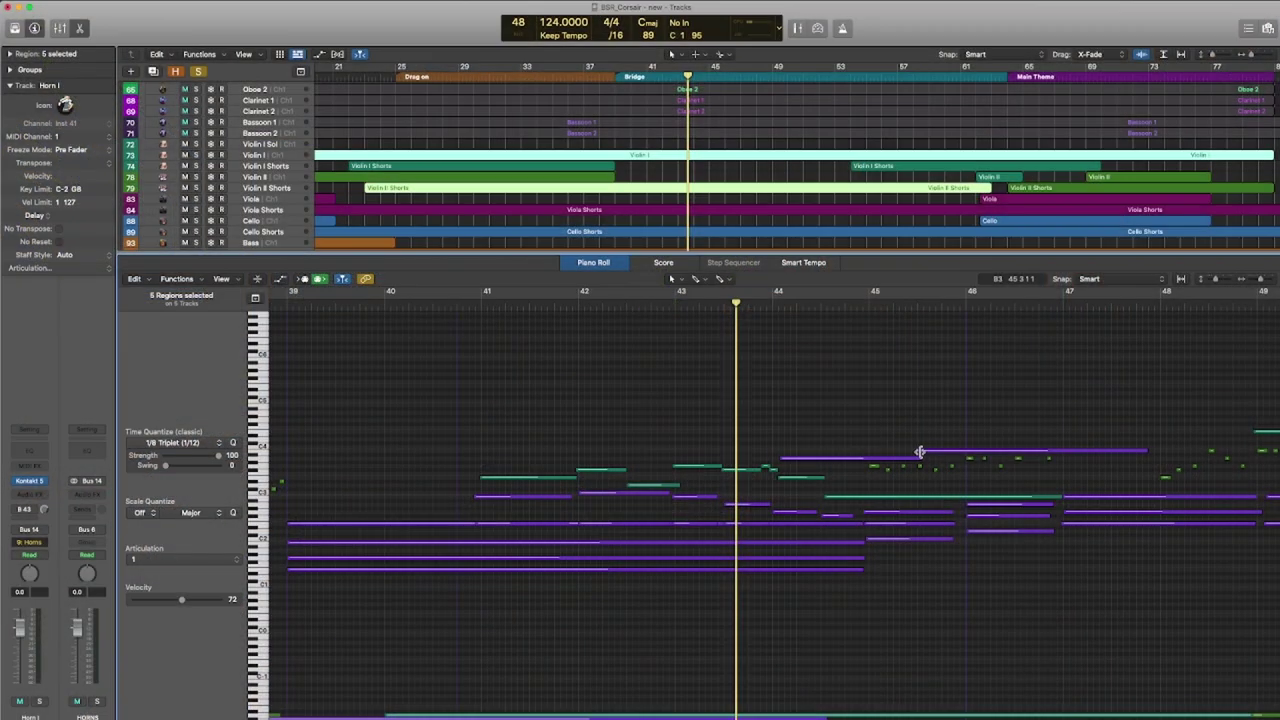
Try starting the high choir note at bar 45, play it, restore its start to midway through bar 45, and replay from late bar 42.
left_click_drag(918, 452, 884, 463)
left_click(851, 426)
key("space")
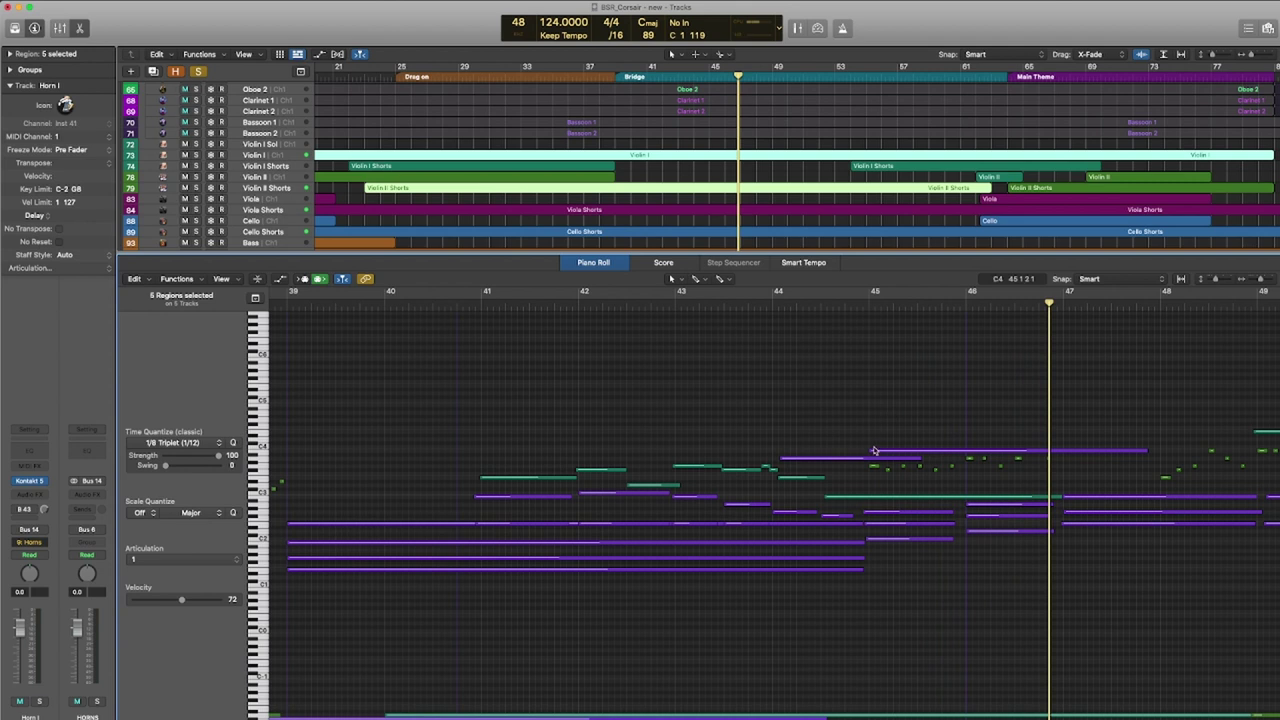
left_click_drag(873, 451, 919, 451)
left_click(647, 308)
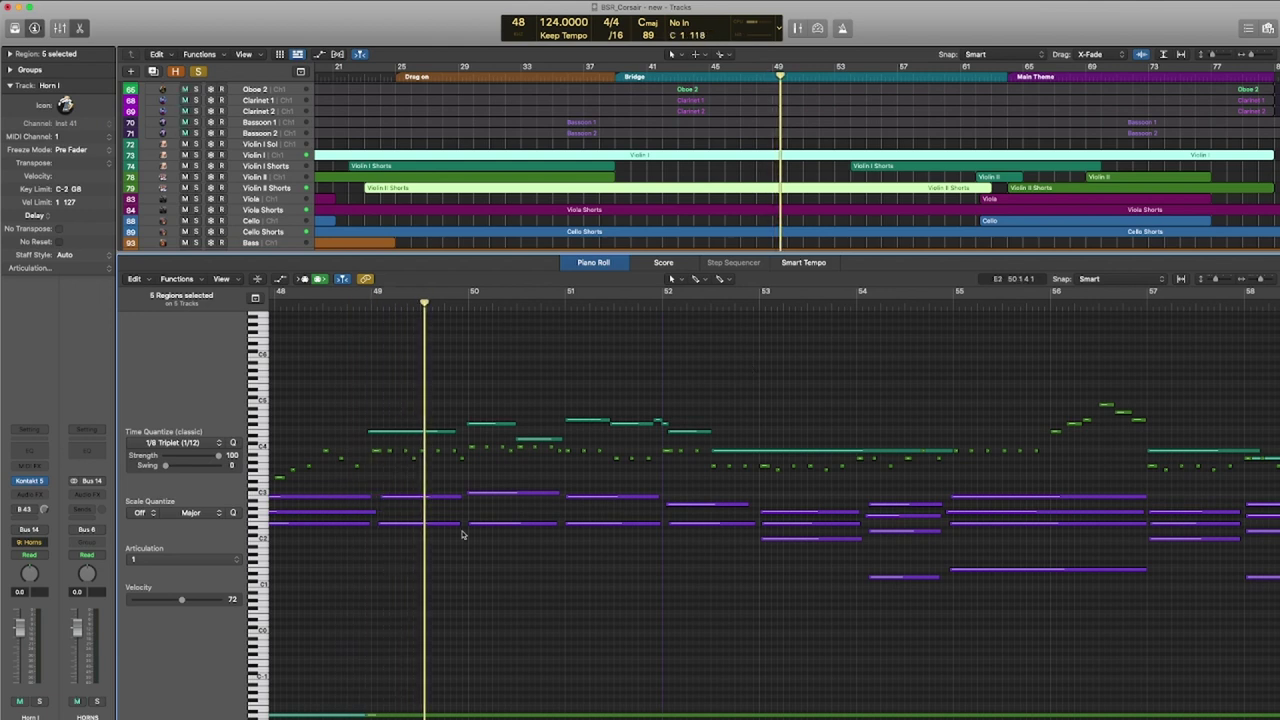
Add the Viola Shorts region to the selection, remove Violin I, and play the passage from just before bar 49.
scroll(435, 462, "left", 5)
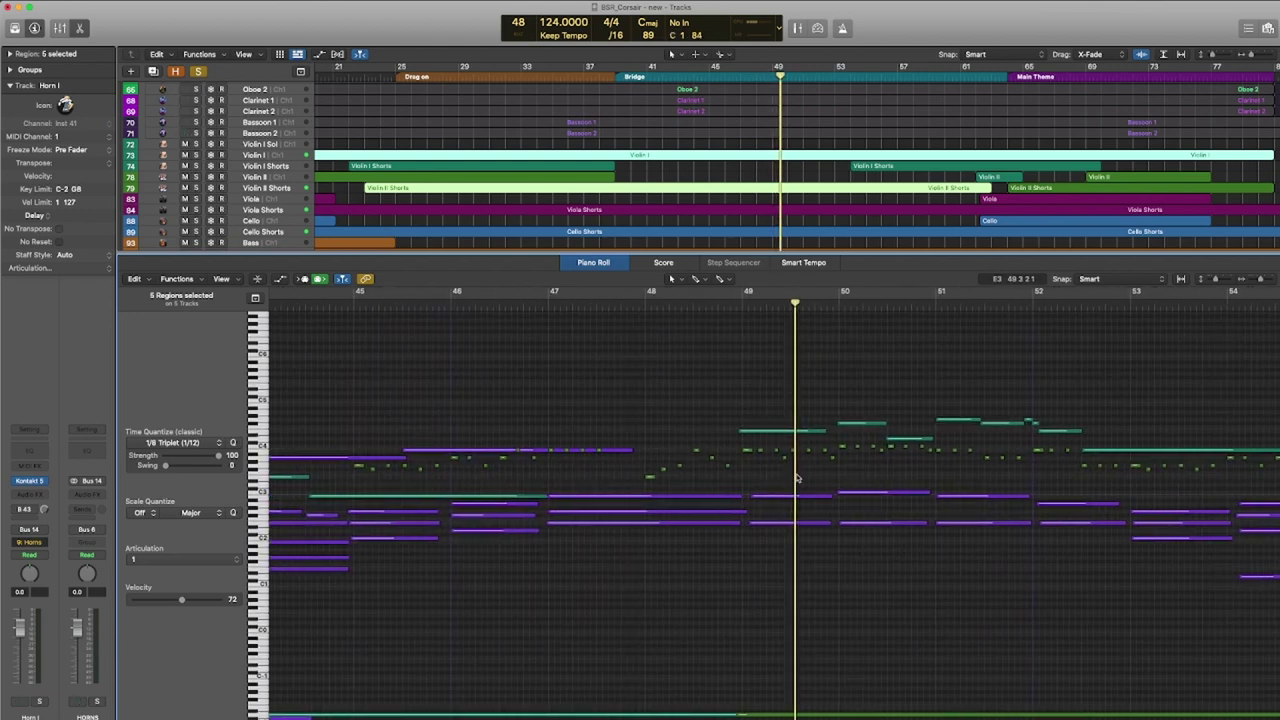
scroll(760, 478, "left", 5)
scroll(771, 480, "right", 5)
left_click(861, 208, "shift")
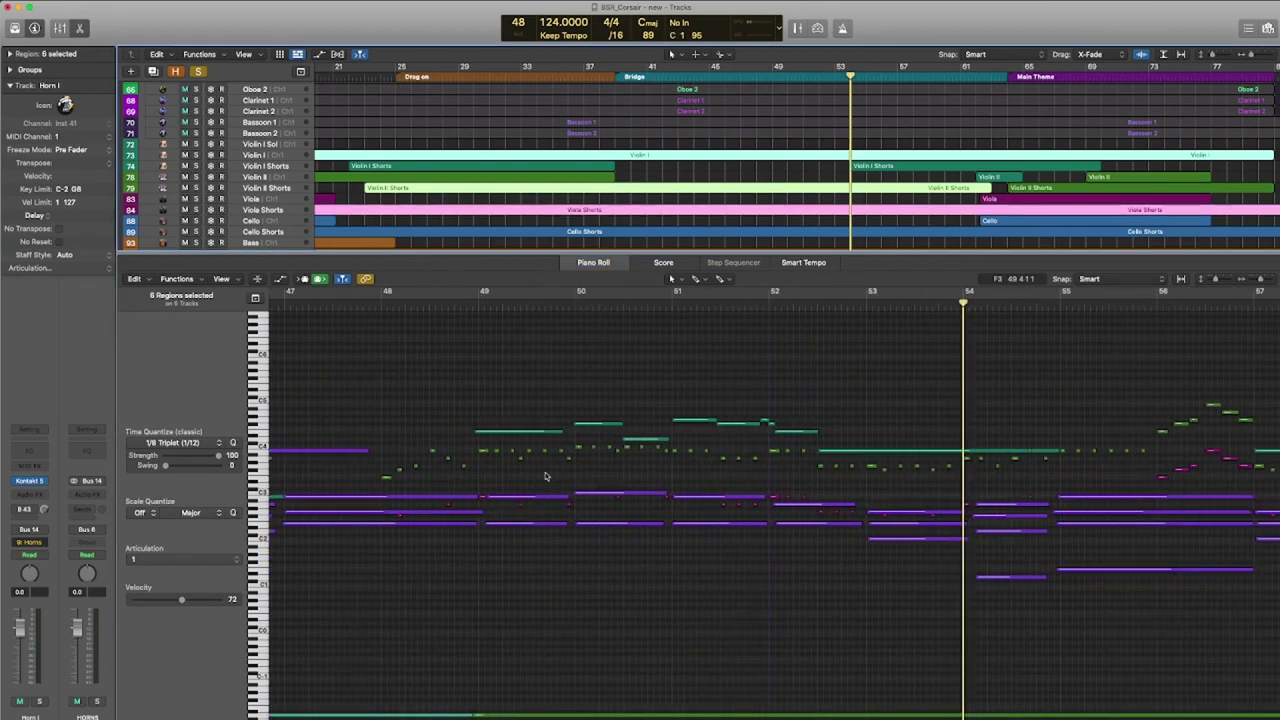
scroll(572, 444, "left", 1)
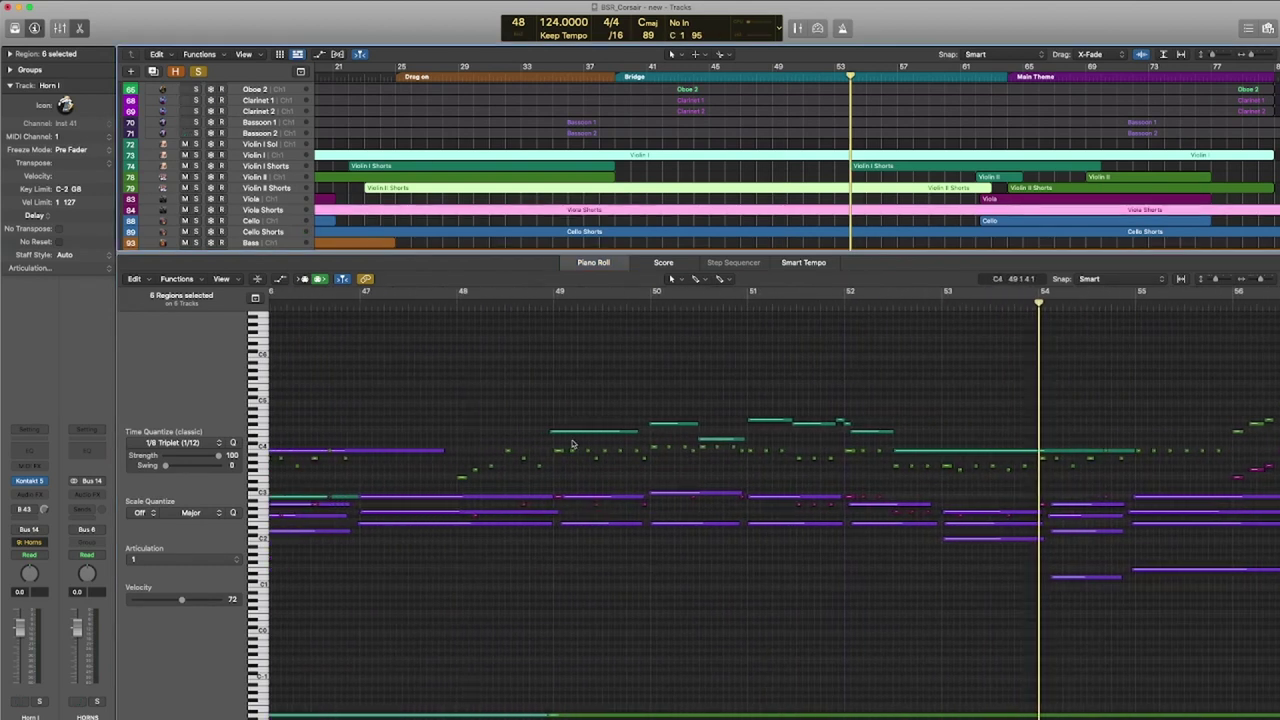
left_click(532, 302)
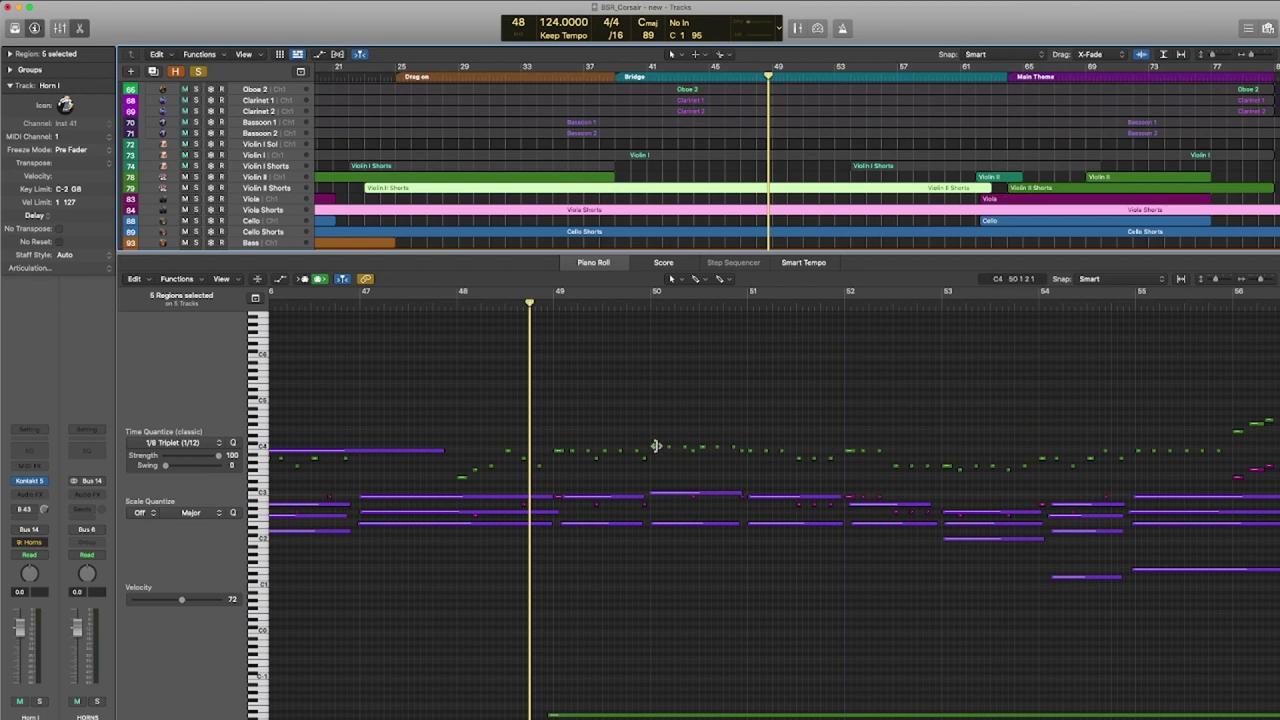
key("space")
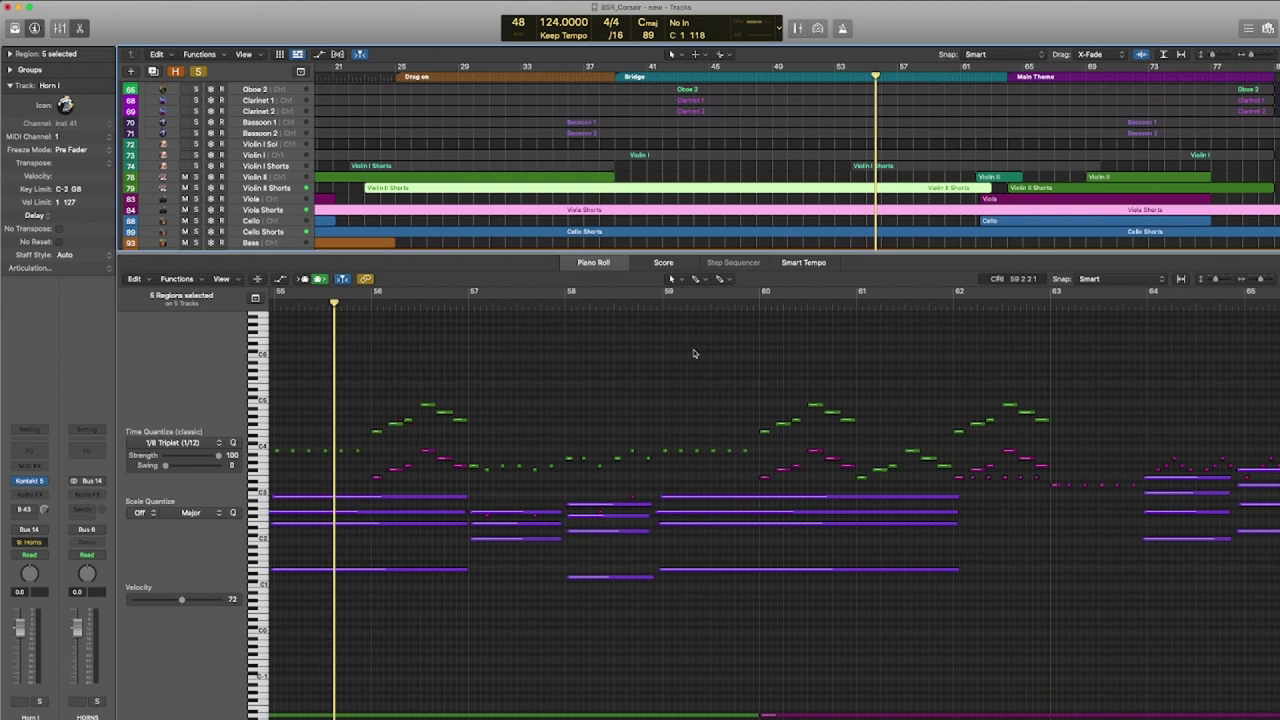
Select the woodwind regions from Flute 1 to Bassoon 1 and play them soloed through bar 56.
scroll(692, 352, "left", 8)
key("space")
scroll(722, 177, "up", 5)
scroll(730, 172, "up", 3)
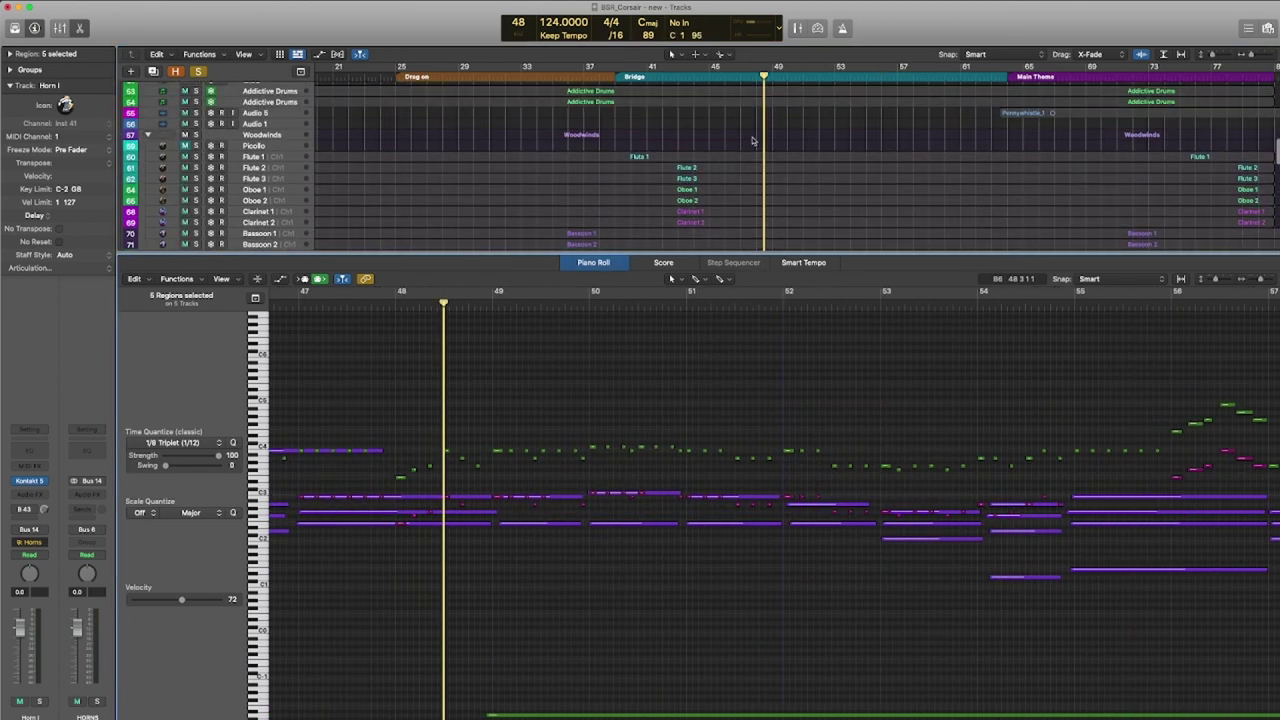
left_click_drag(753, 140, 767, 245)
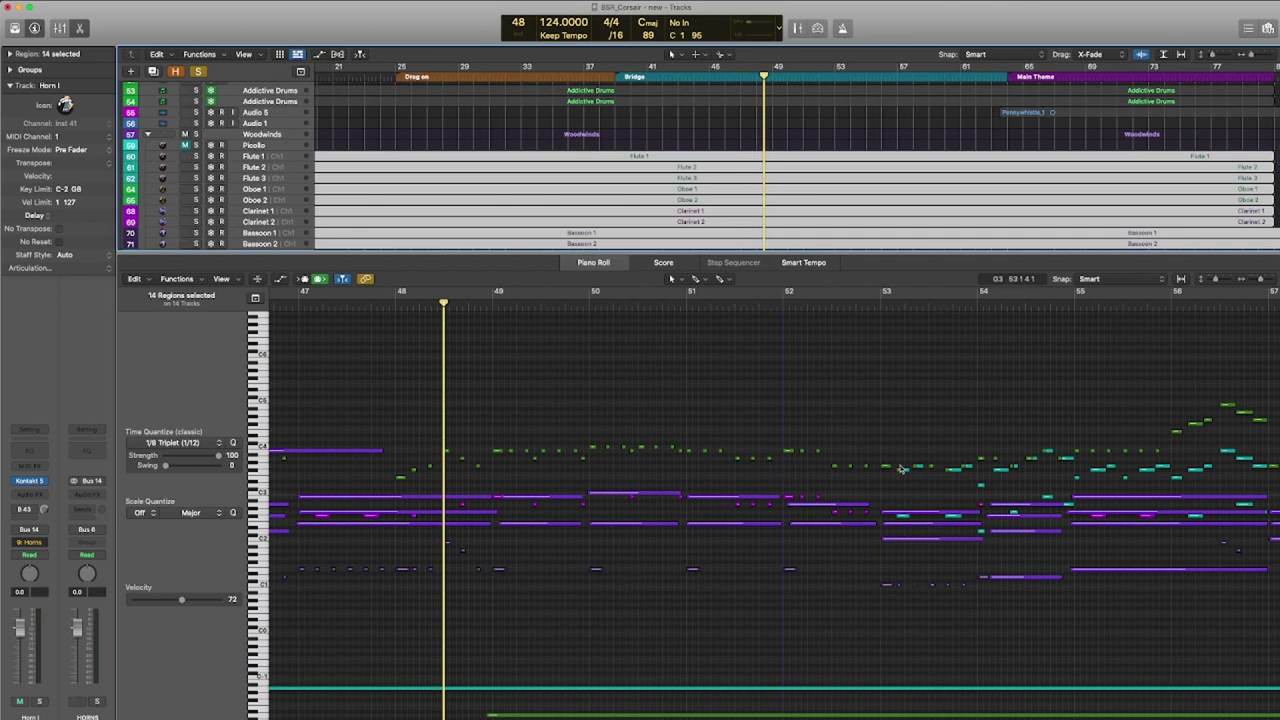
left_click(539, 394)
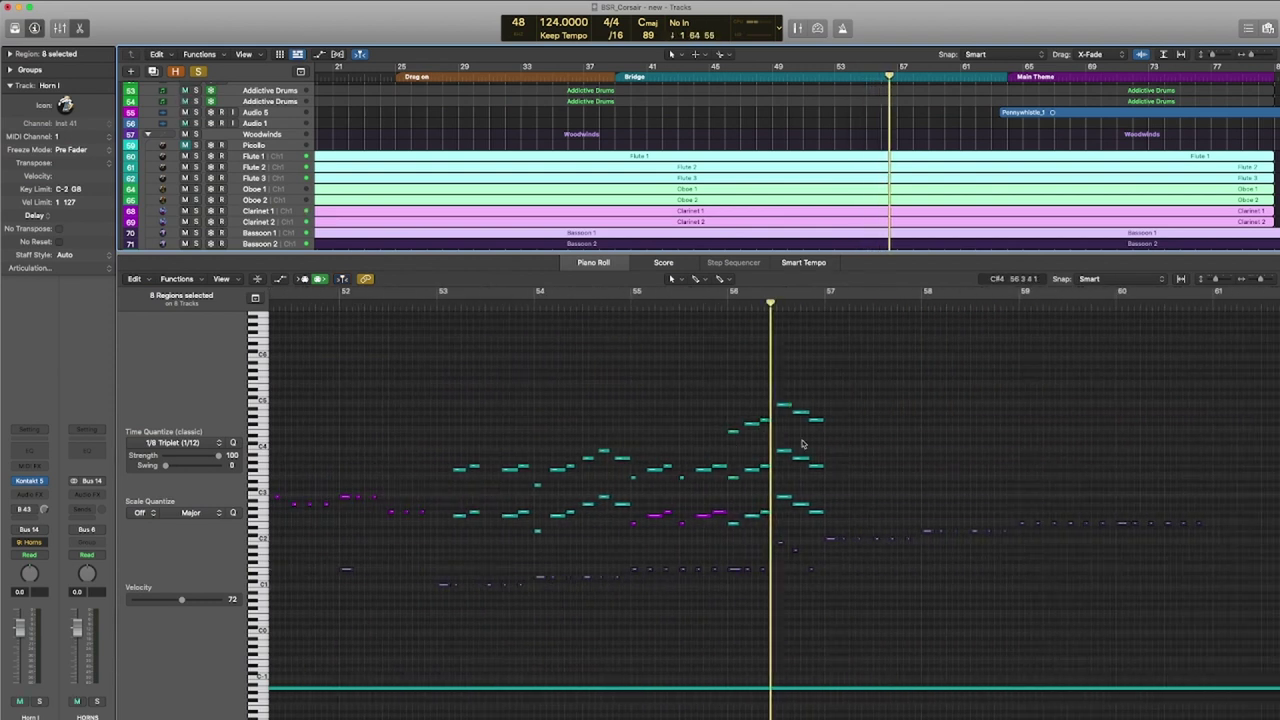
Select the Trumpet II to Horn IV regions, play them soloed, and add the trombone and tuba regions to the selection.
scroll(665, 130, "down", 15)
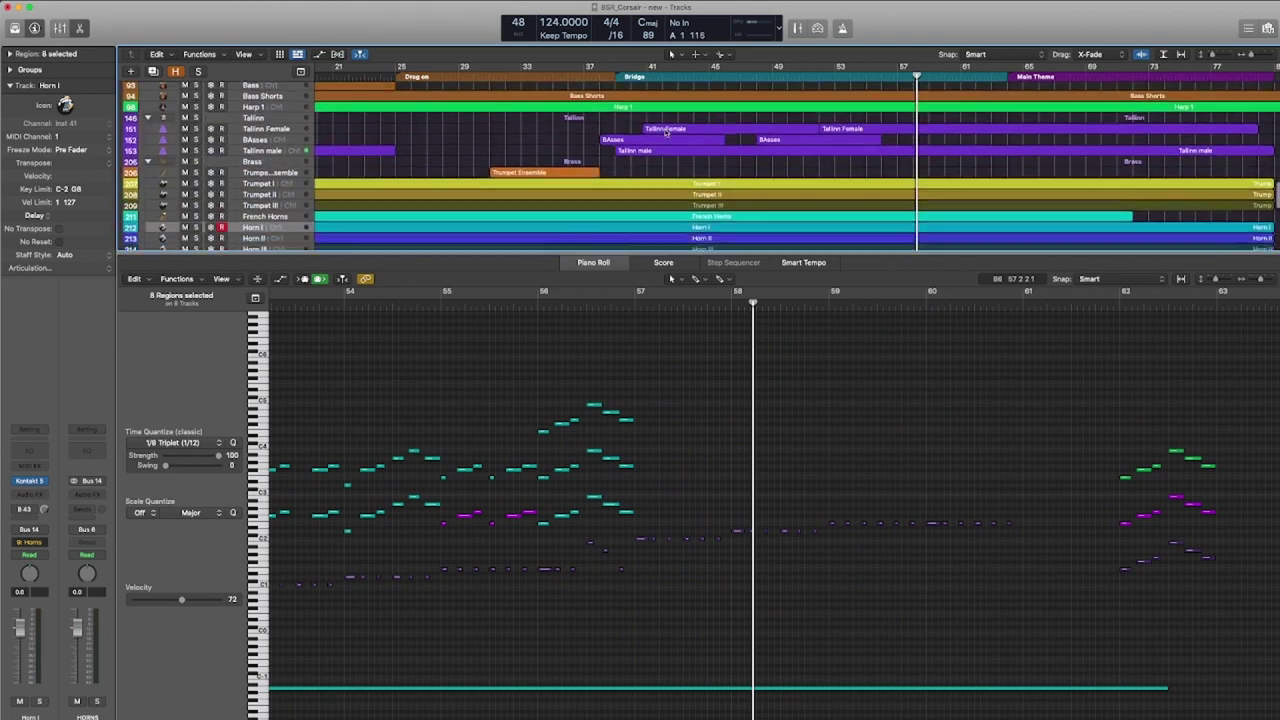
left_click_drag(728, 176, 717, 98)
scroll(762, 408, "left", 6)
scroll(776, 410, "left", 4)
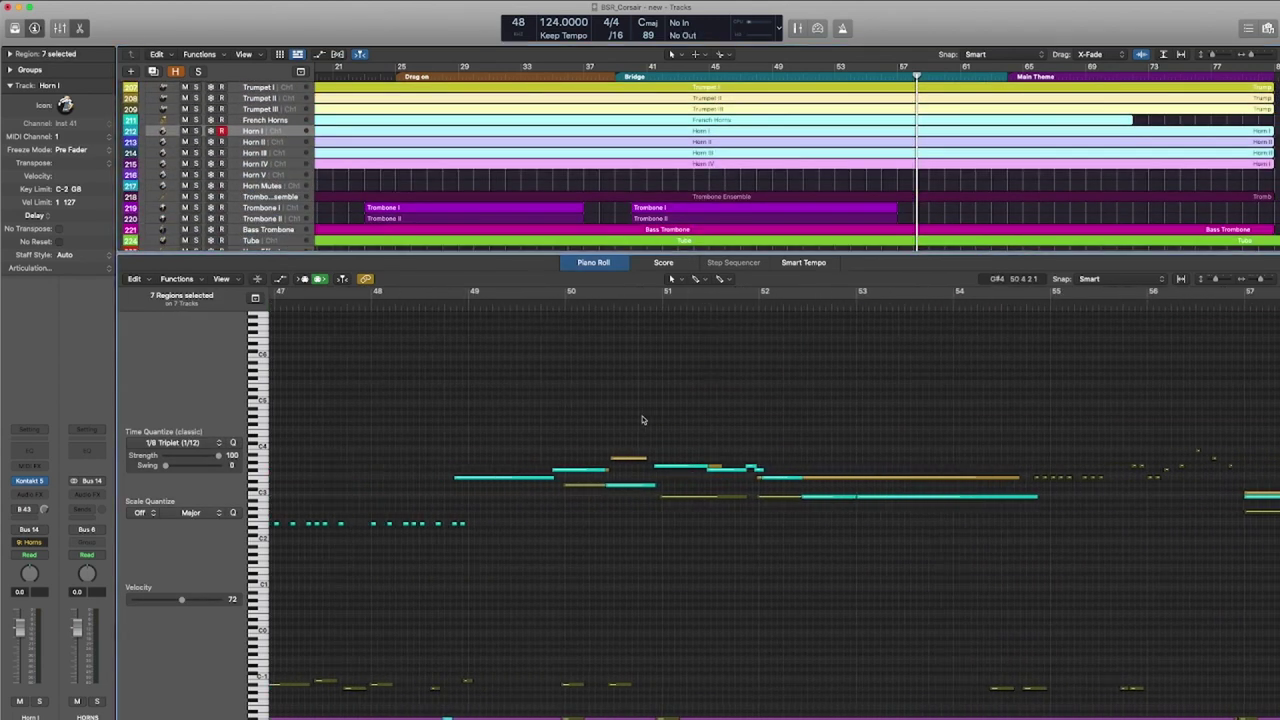
scroll(884, 494, "right", 2)
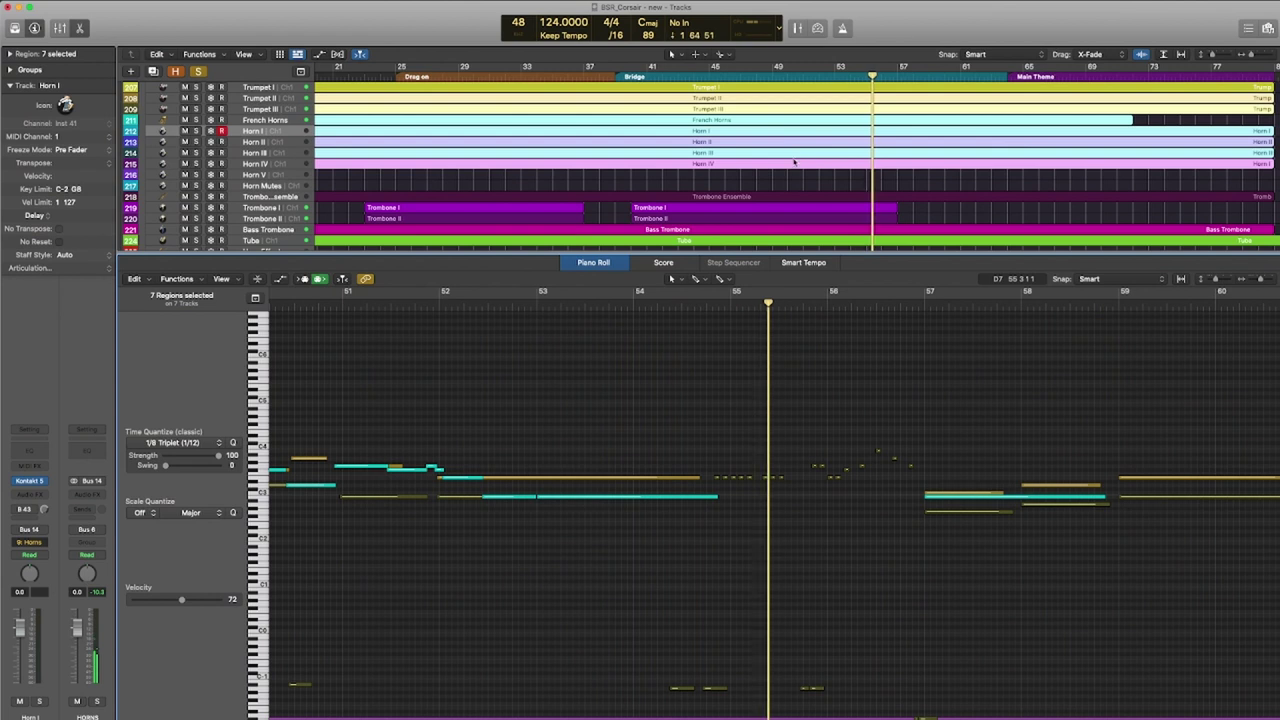
left_click_drag(794, 185, 806, 246)
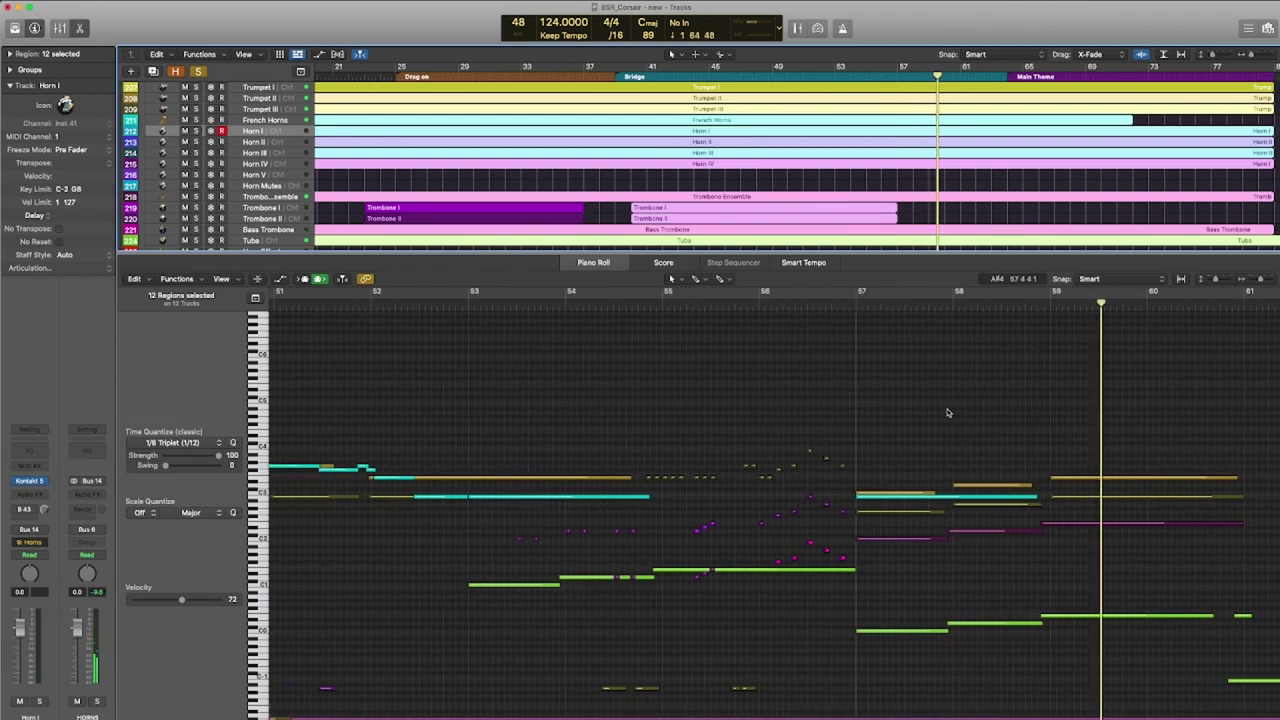
Add the Timpani, Tubular Bells and Chimes Gliss regions to the brass selection and move the playhead to late bar 51.
scroll(822, 185, "down", 5)
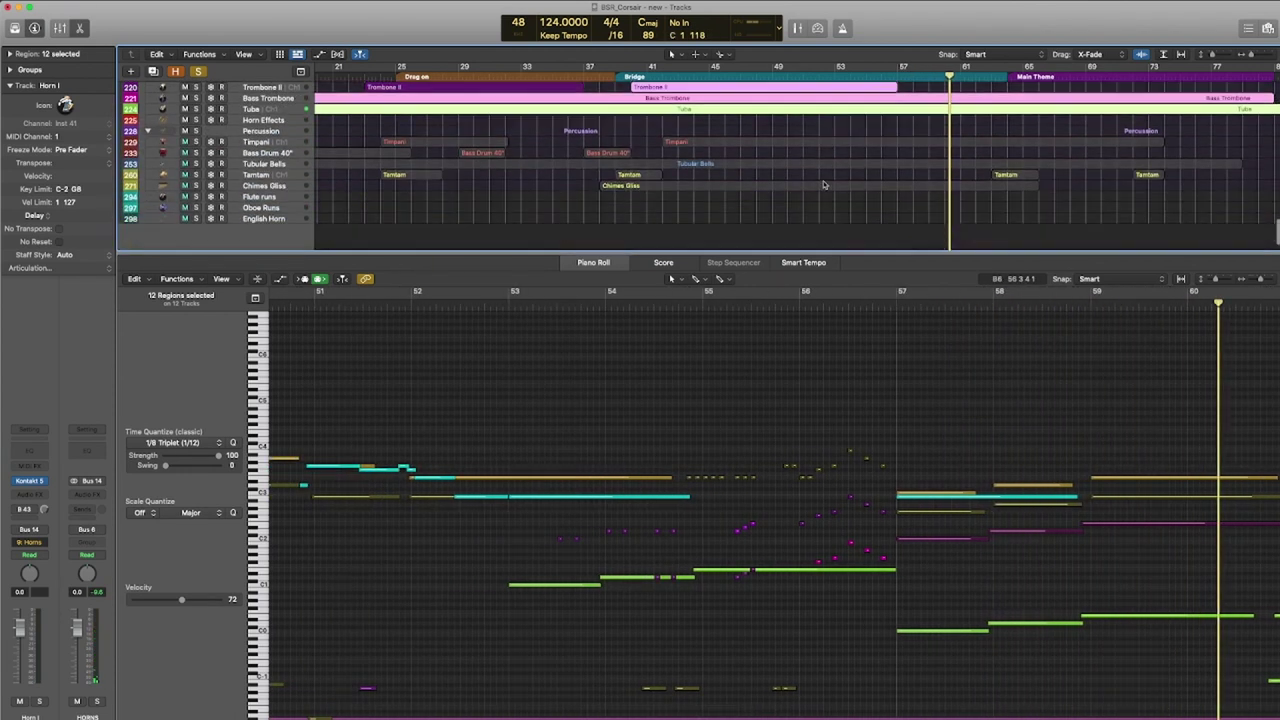
left_click_drag(822, 205, 780, 148)
scroll(563, 371, "left", 3)
left_click(590, 305)
key("ctrl+m")
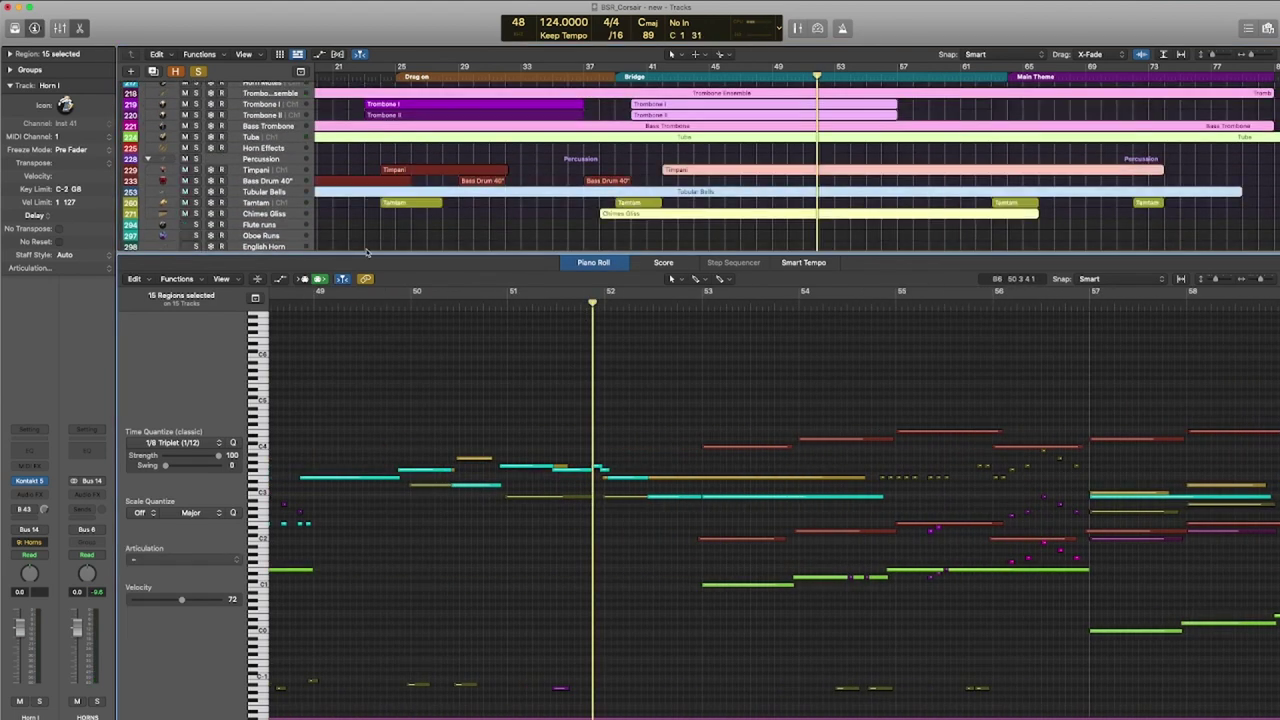
Select only the Timpani region and play it soloed through the start of bar 53.
left_click(560, 175)
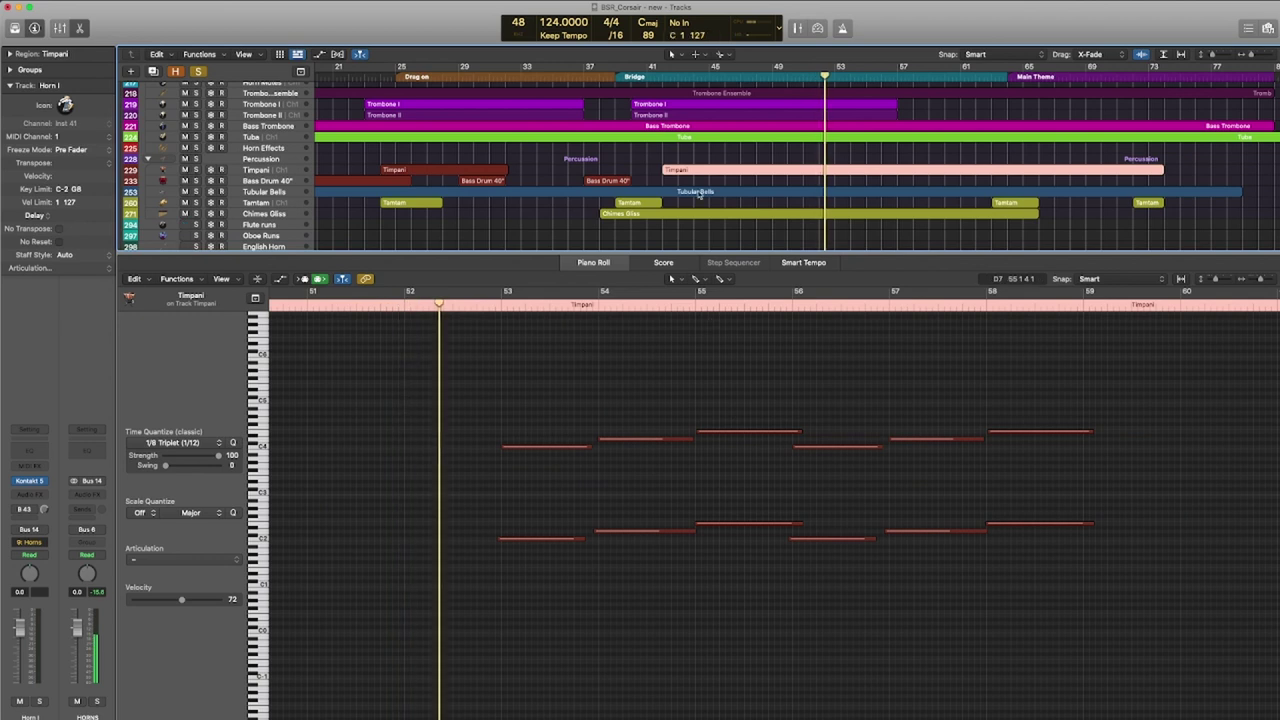
scroll(700, 187, "down", 3)
scroll(700, 187, "up", 15)
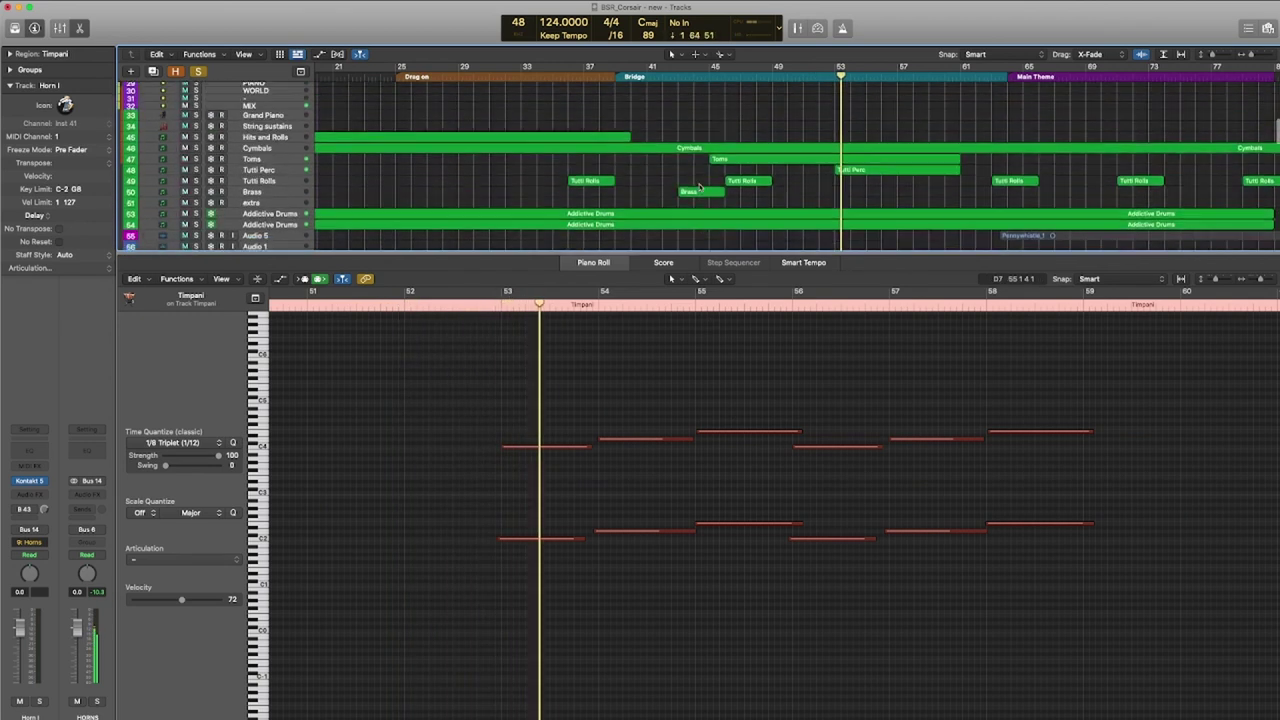
scroll(774, 191, "down", 4)
key("space")
Select both Addictive Drums regions plus Toms and Tutti Perc, and play them soloed from about bar 45.
left_click(814, 146)
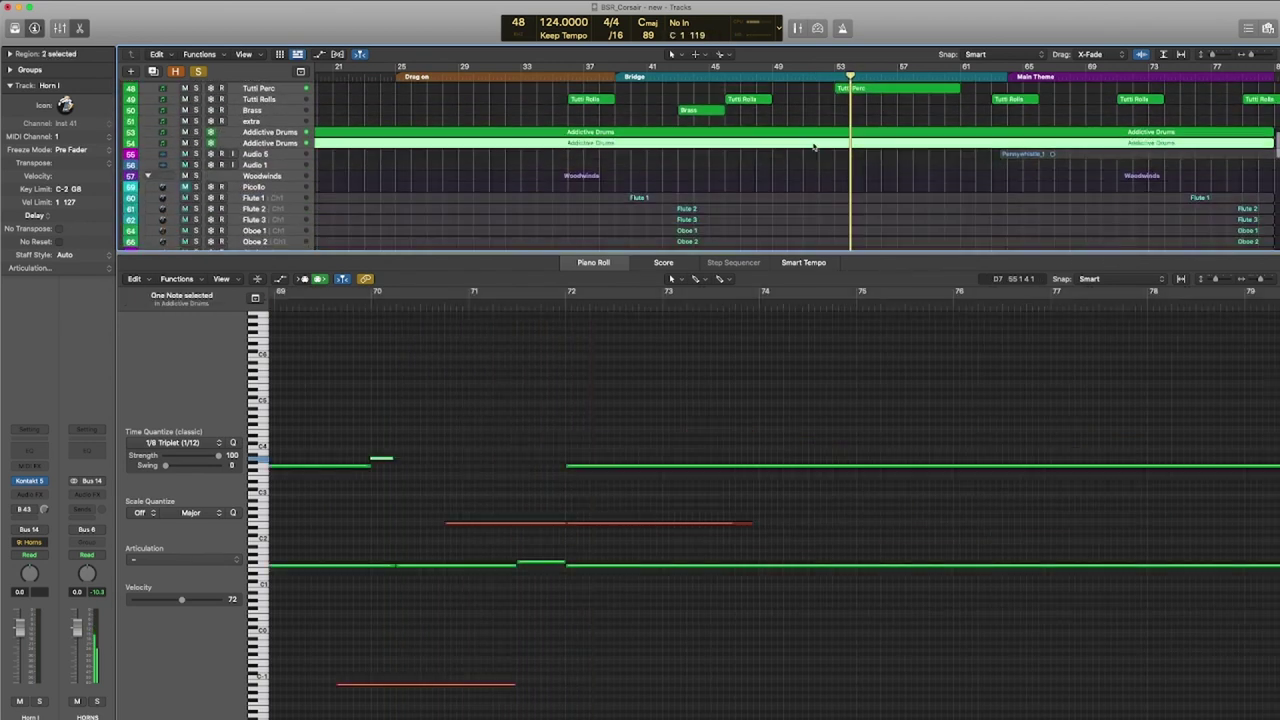
left_click(788, 201)
scroll(788, 201, "down", 15)
scroll(787, 202, "up", 15)
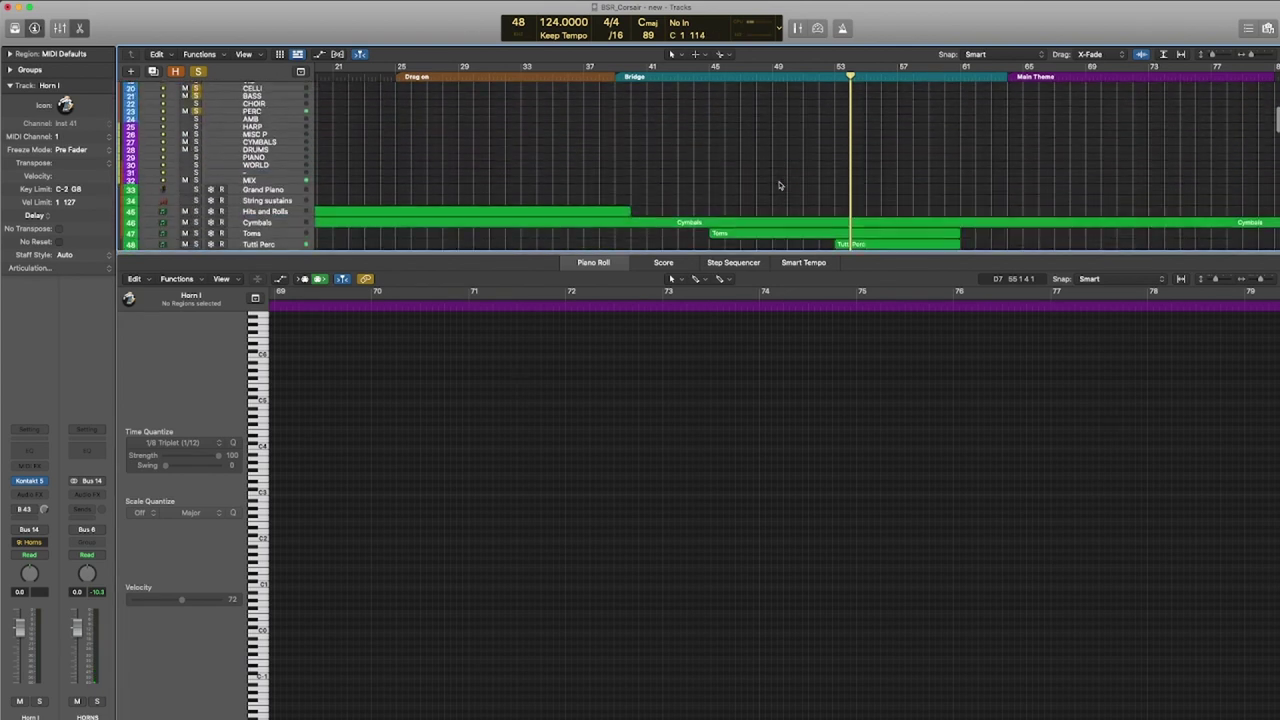
left_click(816, 222)
left_click(814, 234, "shift")
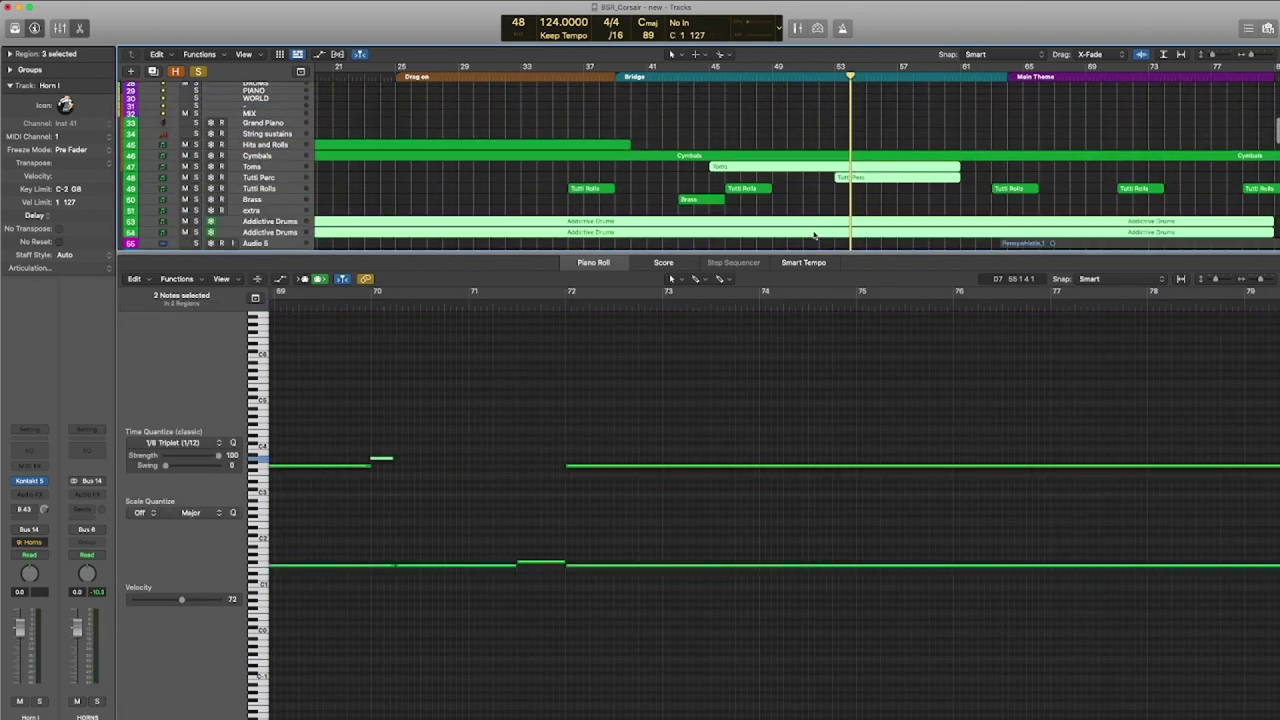
left_click(712, 77)
key("space")
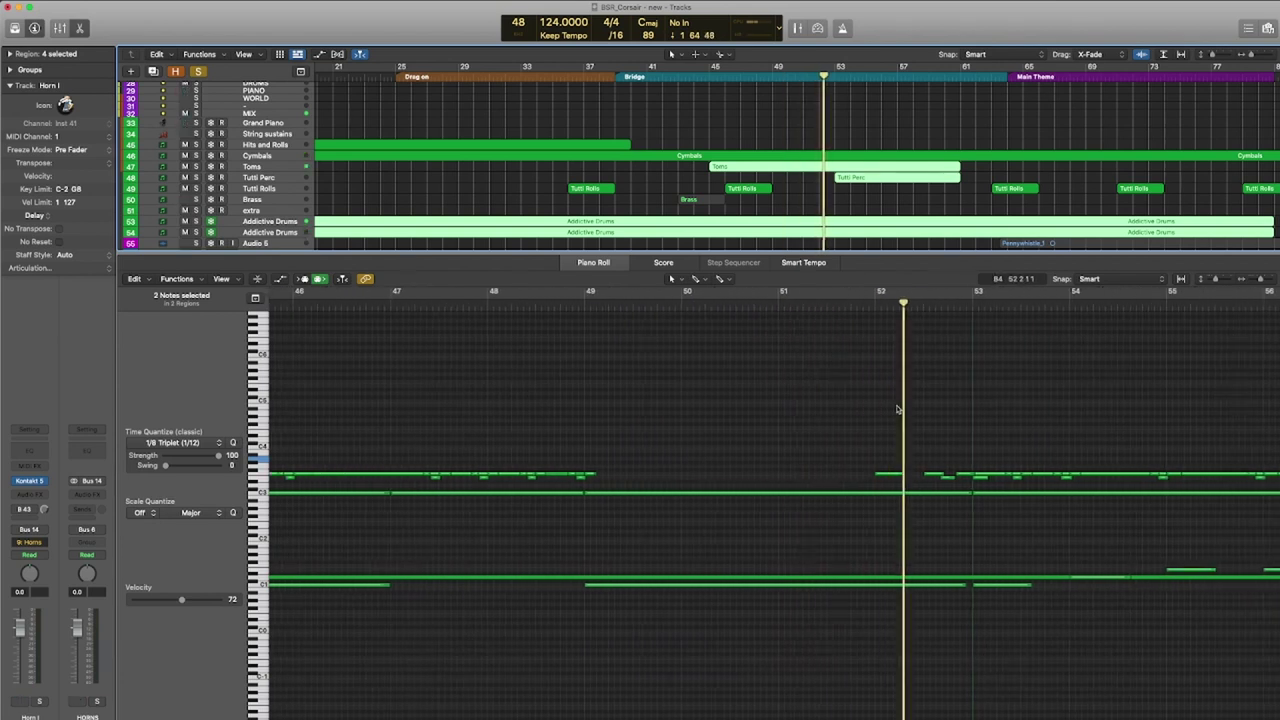
key("super+Left")
key("super+Left")
scroll(803, 200, "right", 2)
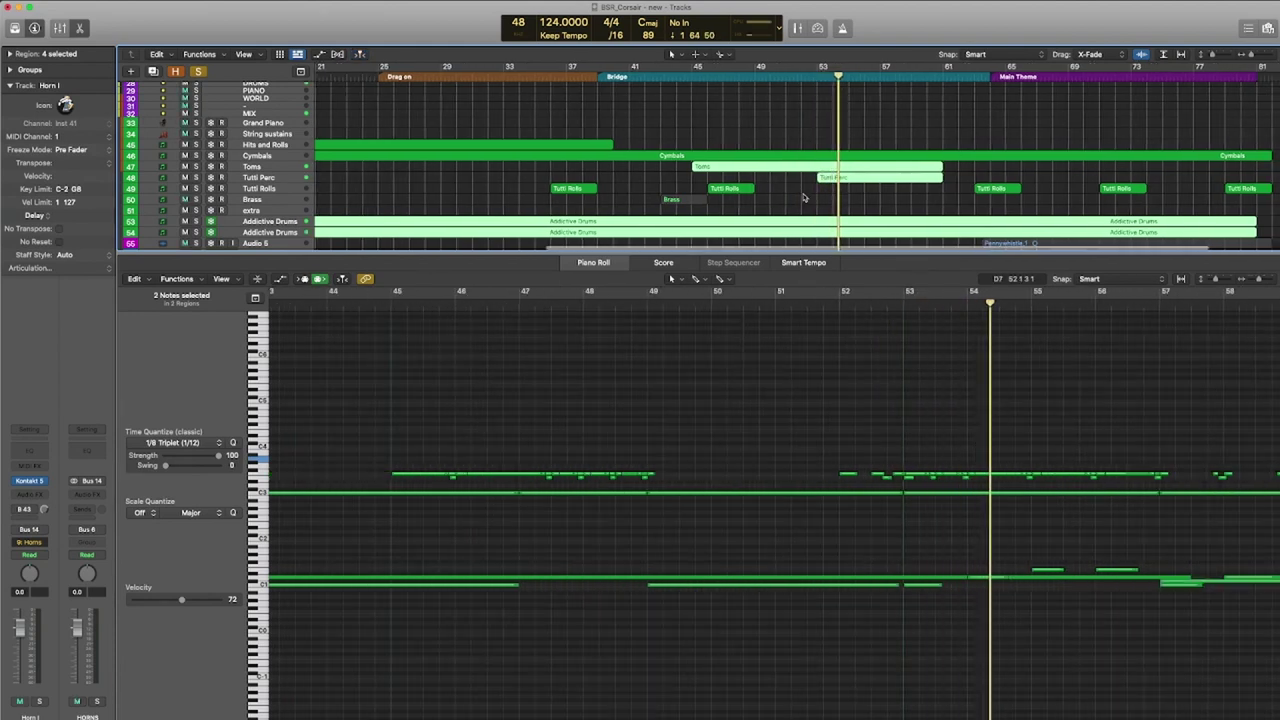
Select the long Timpani region and examine its notes from bar 53 to bar 59 in the Piano Roll.
scroll(829, 180, "down", 4)
scroll(802, 194, "up", 2)
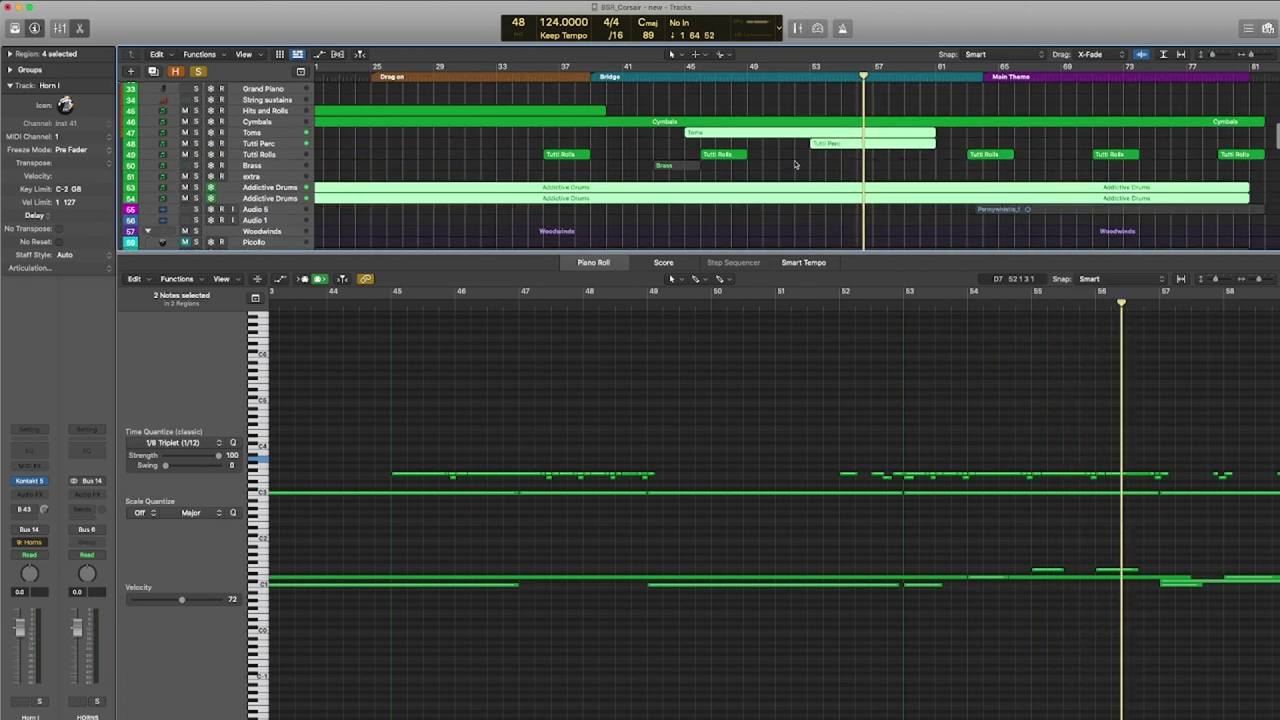
scroll(796, 165, "down", 10)
scroll(797, 166, "down", 6)
left_click(800, 114)
key("super+Right")
key("super+Right")
scroll(960, 448, "left", 5)
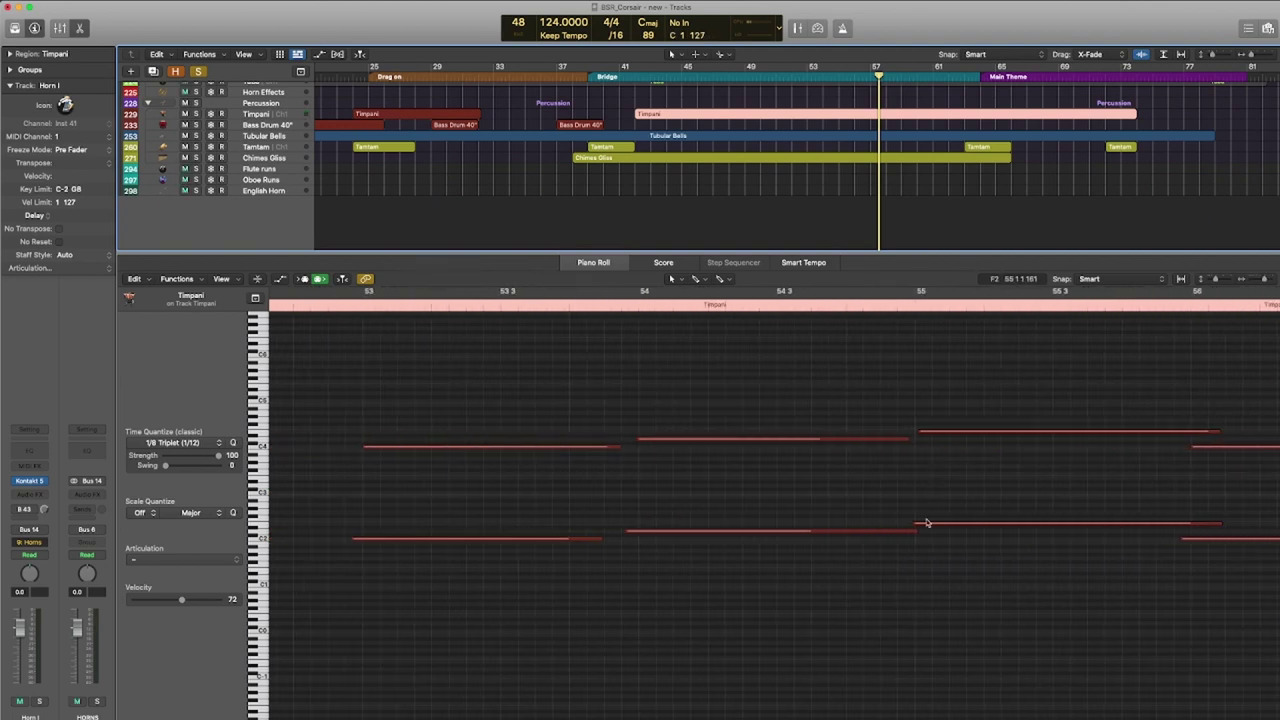
scroll(857, 496, "left", 5)
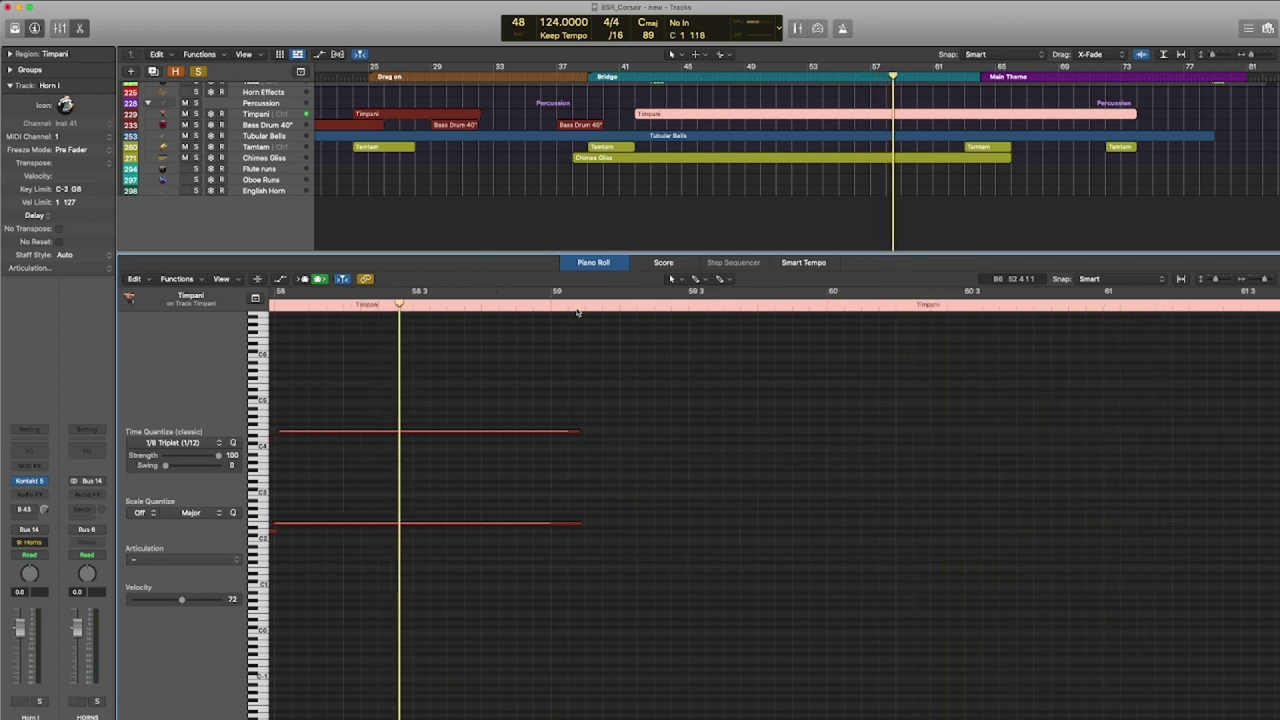
Turn solo off, select all regions, and play the full arrangement from bar 44 to bar 63.
left_click(678, 112)
key("ctrl+s")
left_click(666, 76)
left_click(720, 98)
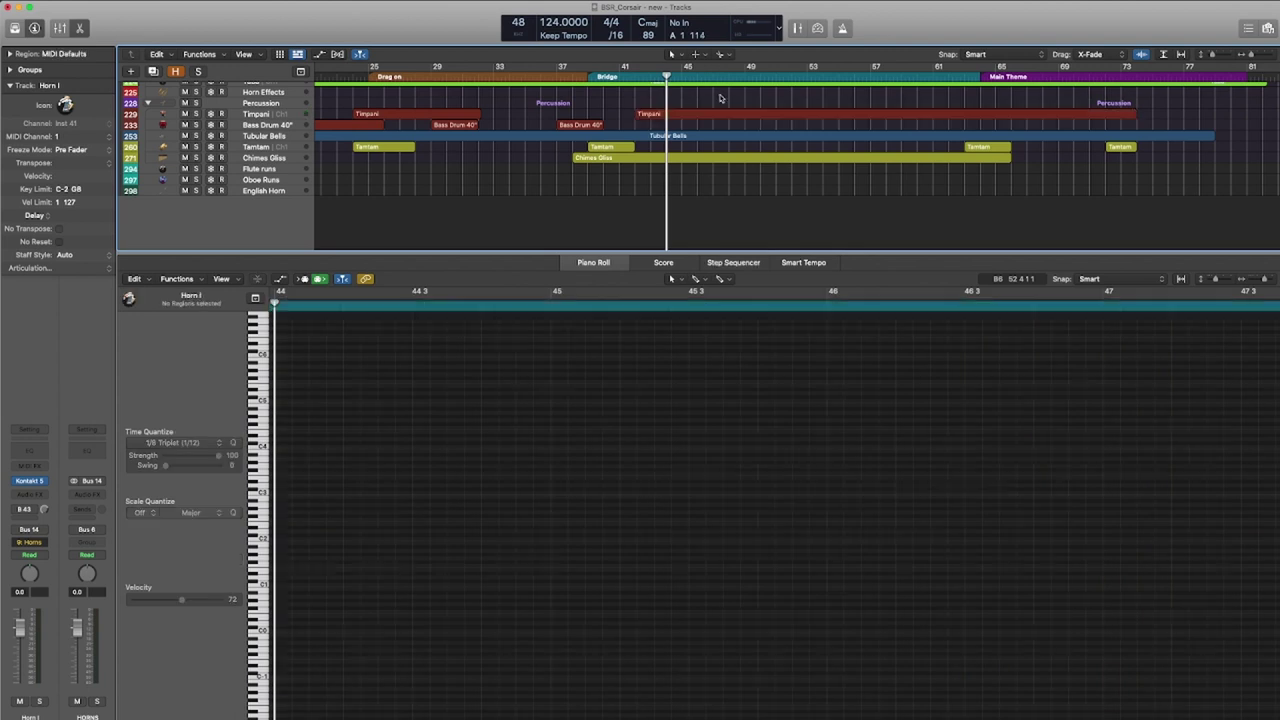
key("super+a")
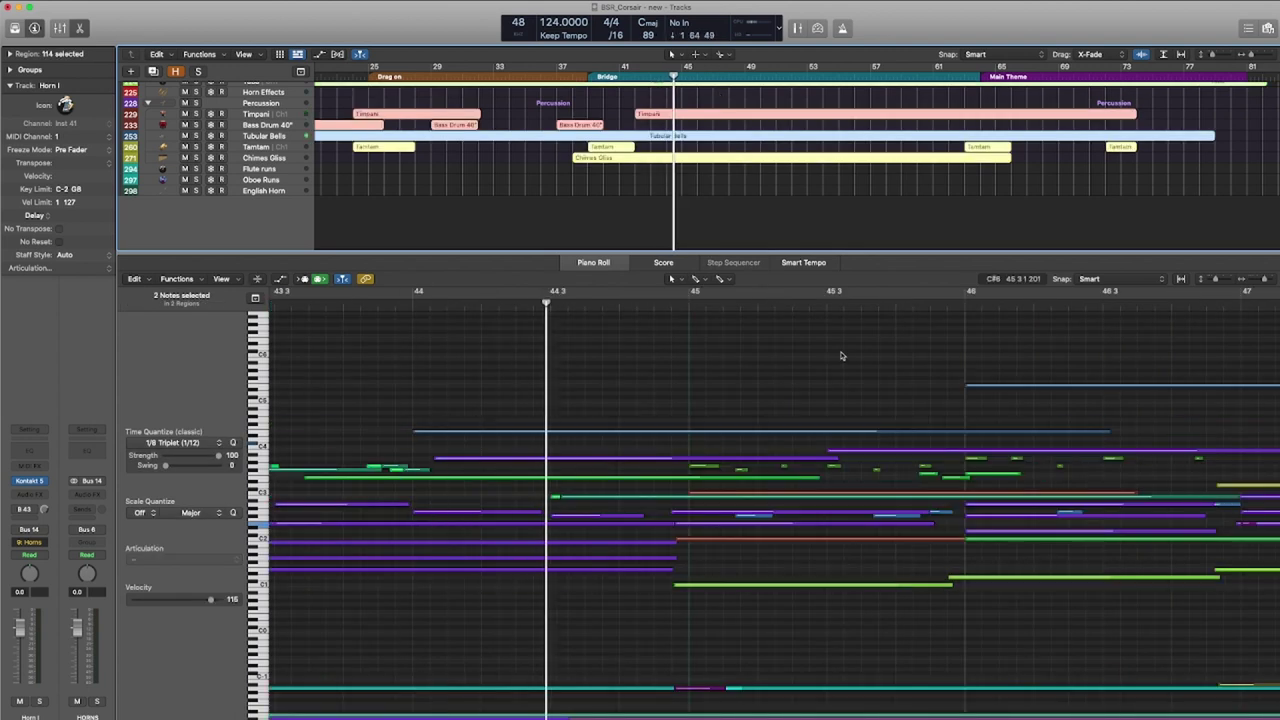
scroll(839, 354, "down", 5)
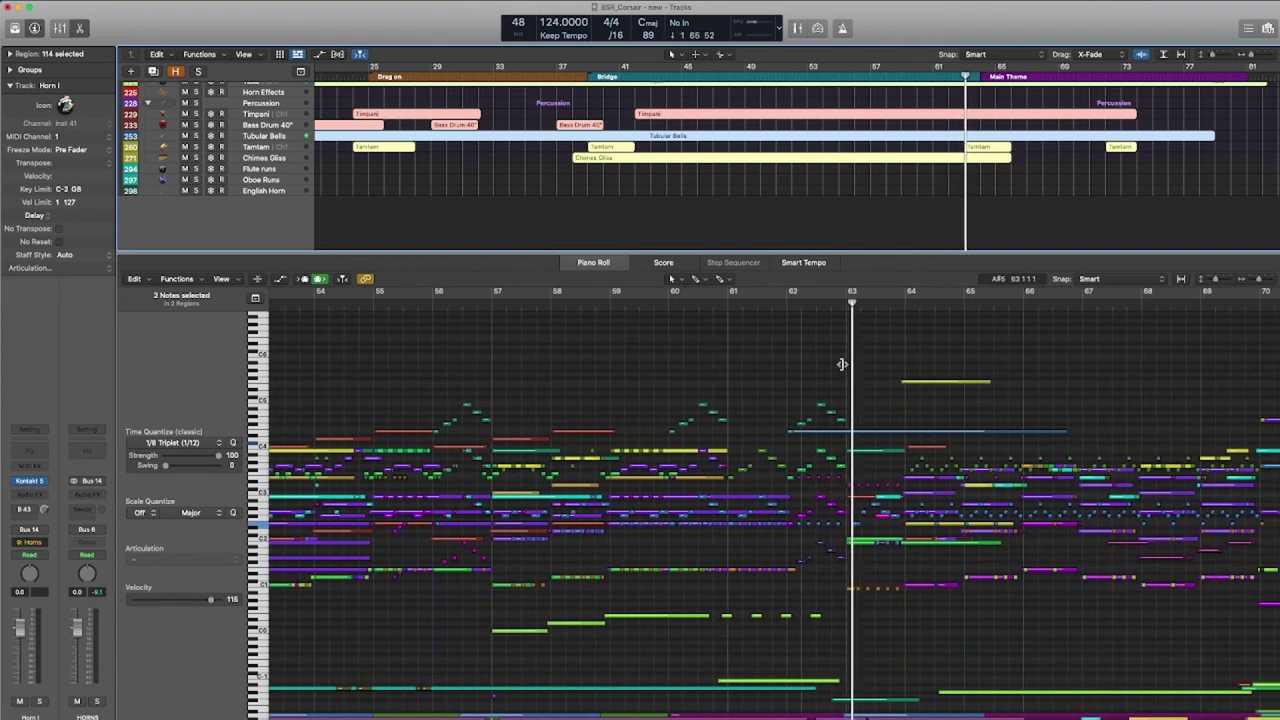
key("space")
Select the Bass Shorts region and play it soloed from bar 64.
left_click(915, 211)
scroll(966, 182, "up", 6)
scroll(980, 181, "up", 5)
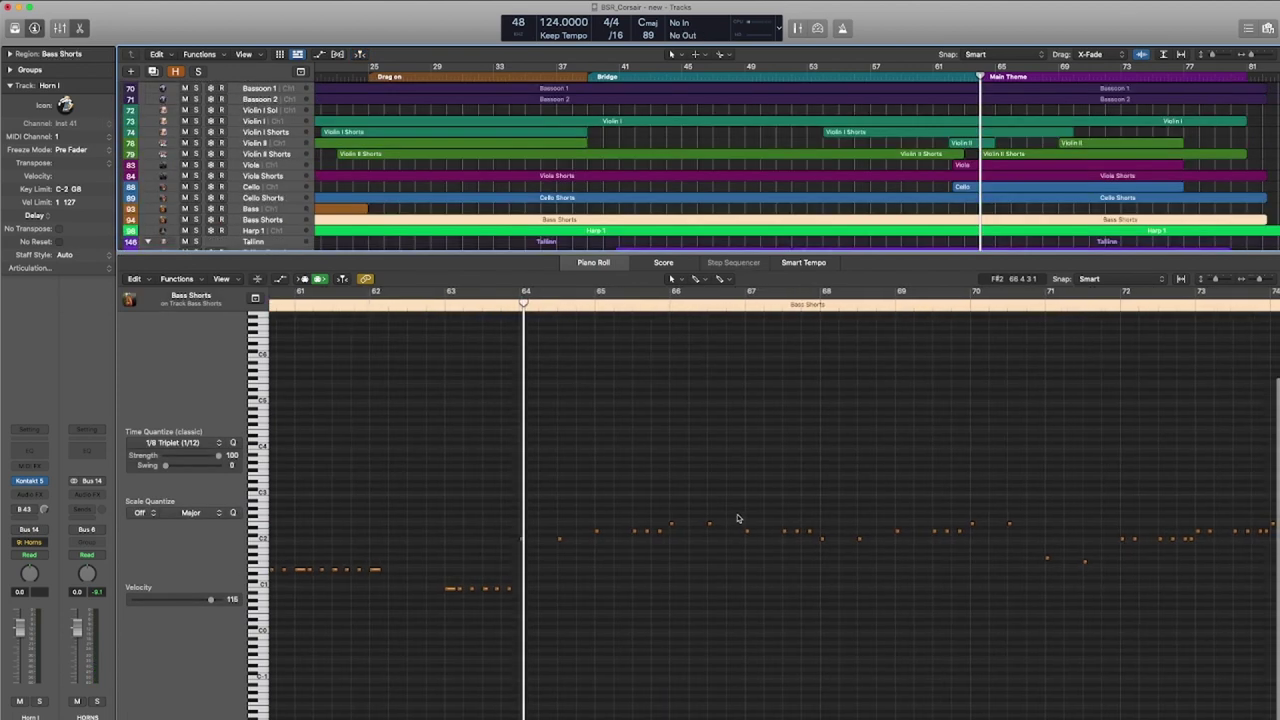
scroll(738, 518, "right", 1)
key("ctrl+s")
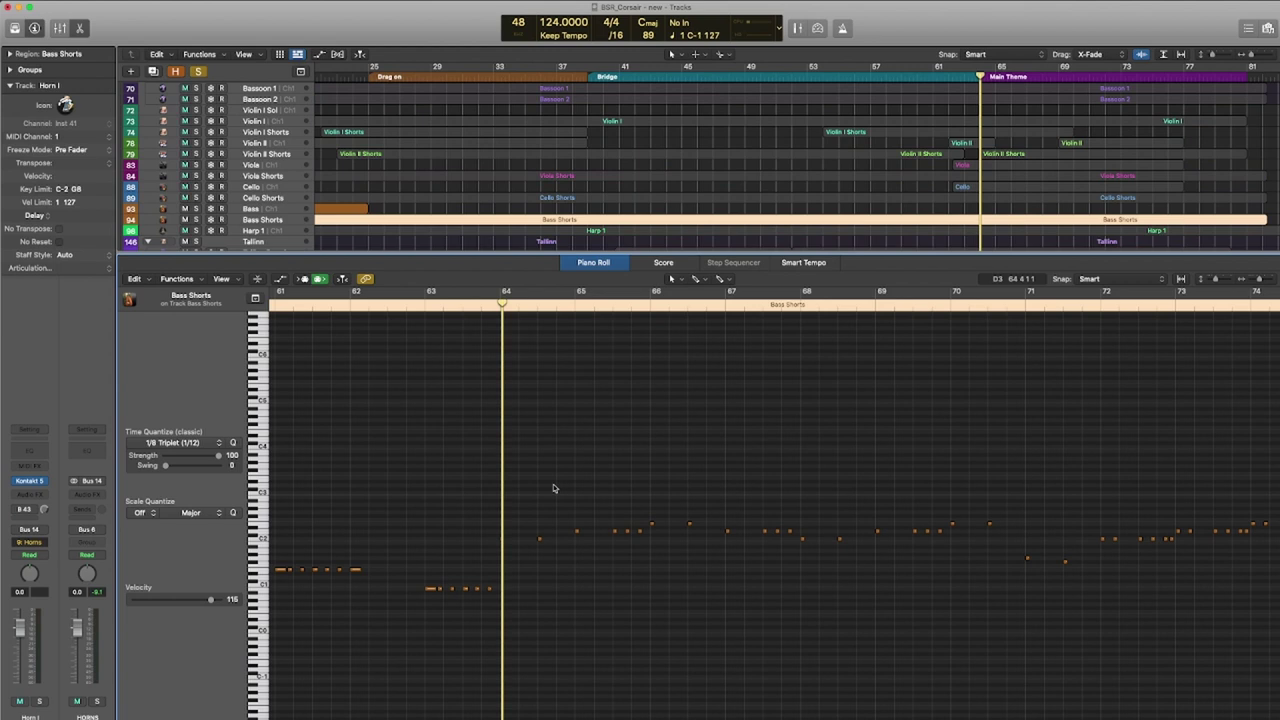
key("space")
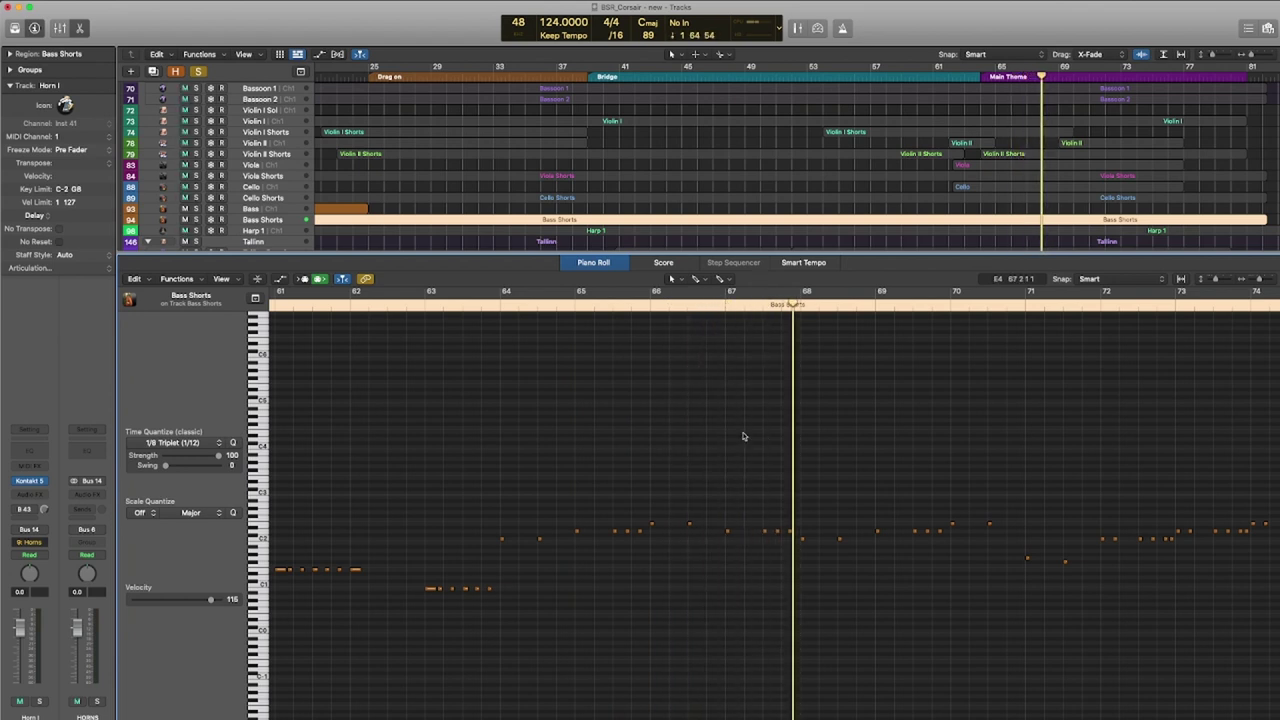
Add the Cello, Cello Shorts and Viola Shorts regions to the selection and play them soloed from just before bar 64.
left_click_drag(995, 209, 990, 187)
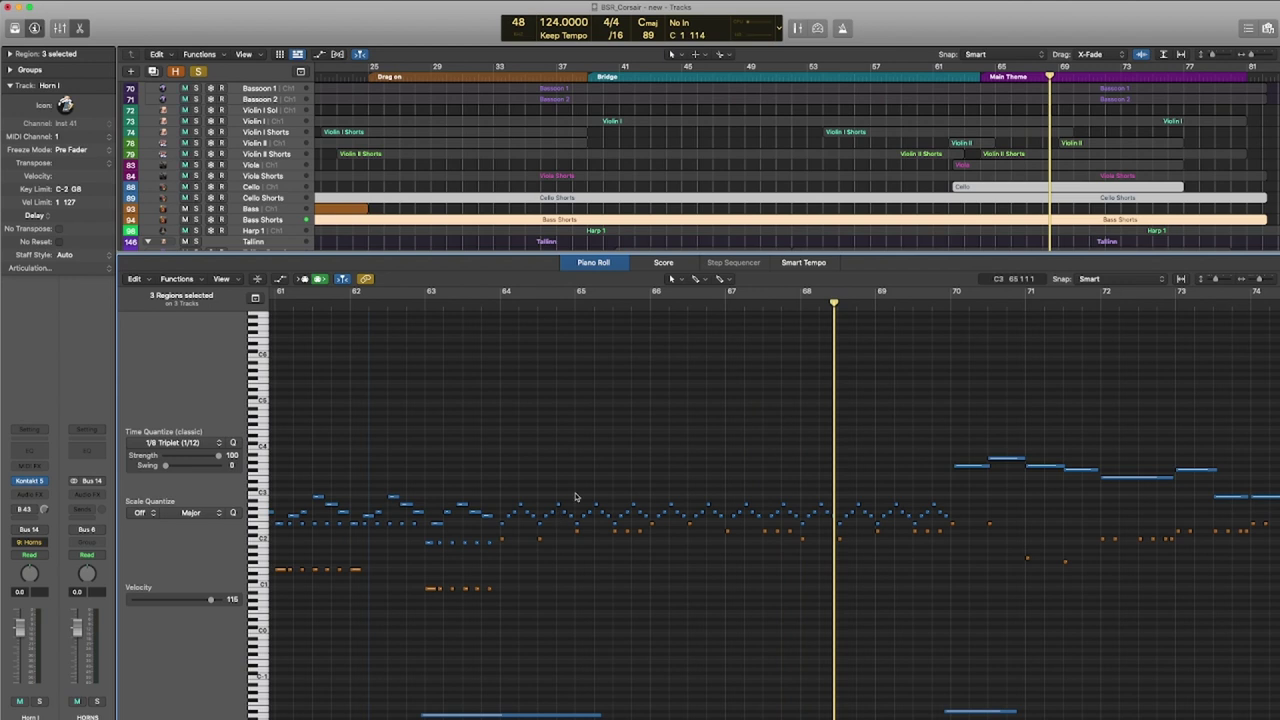
left_click(482, 291)
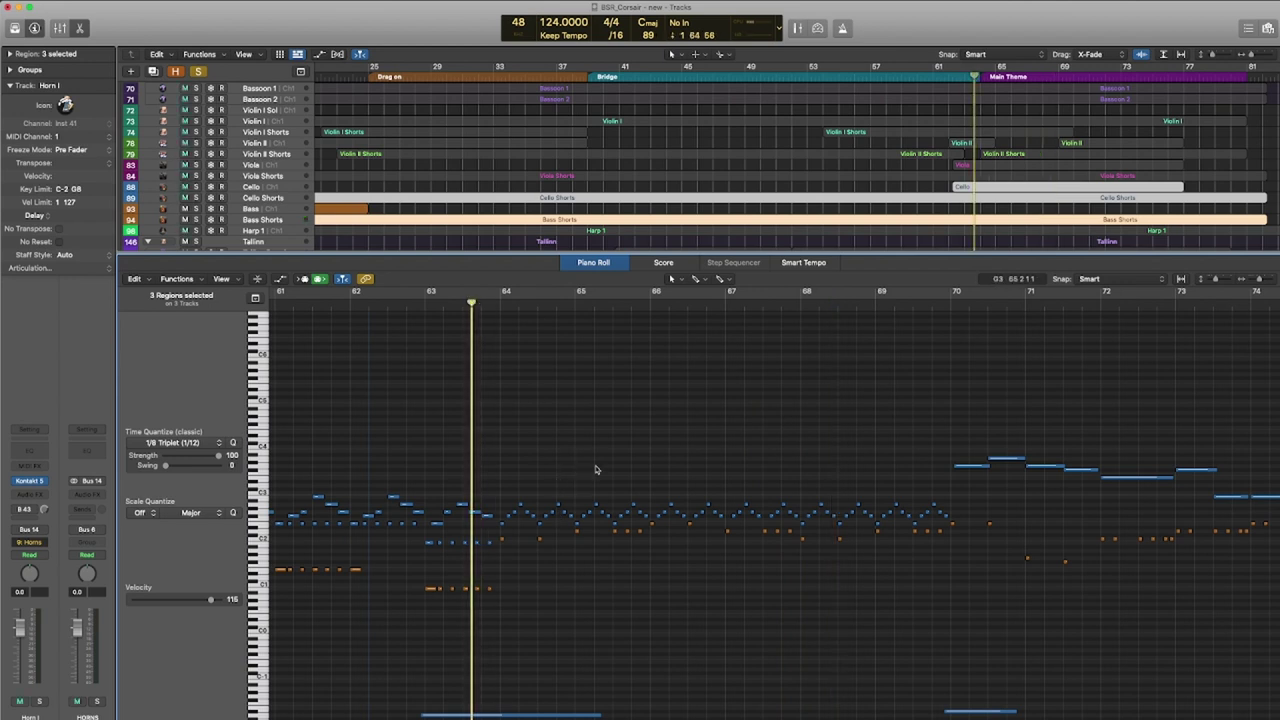
key("ctrl+s")
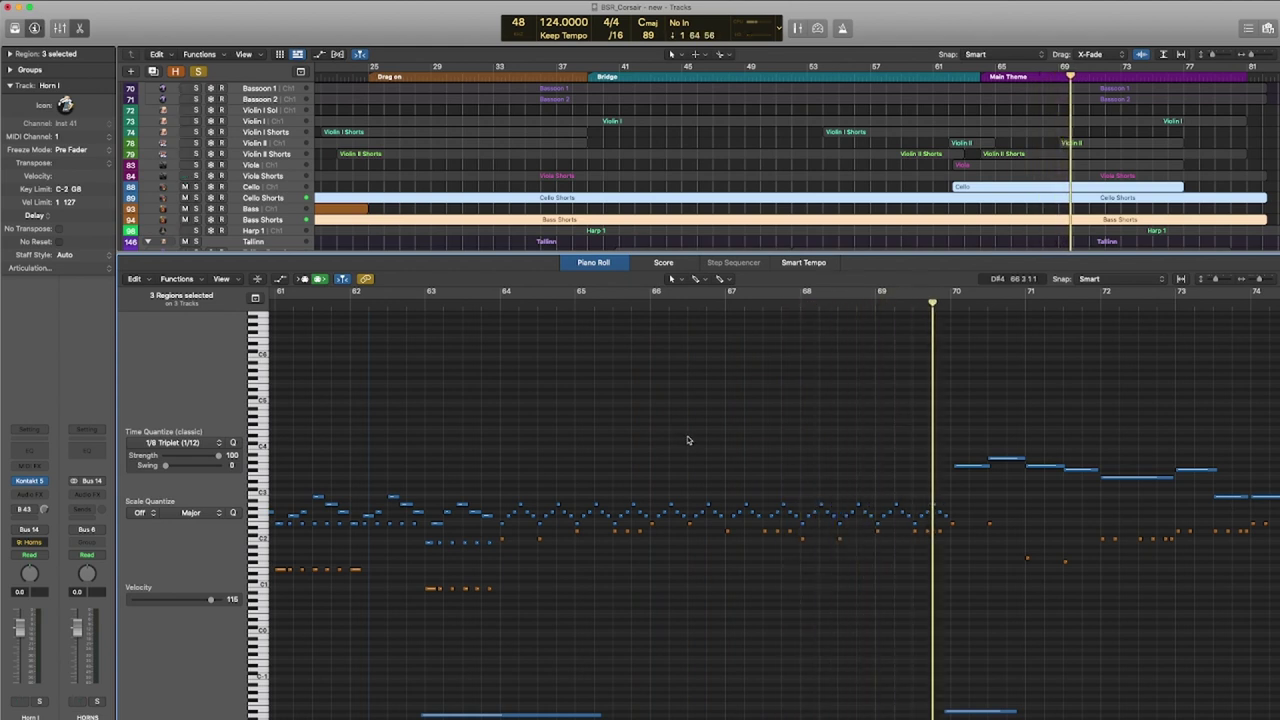
left_click(1070, 175, "shift")
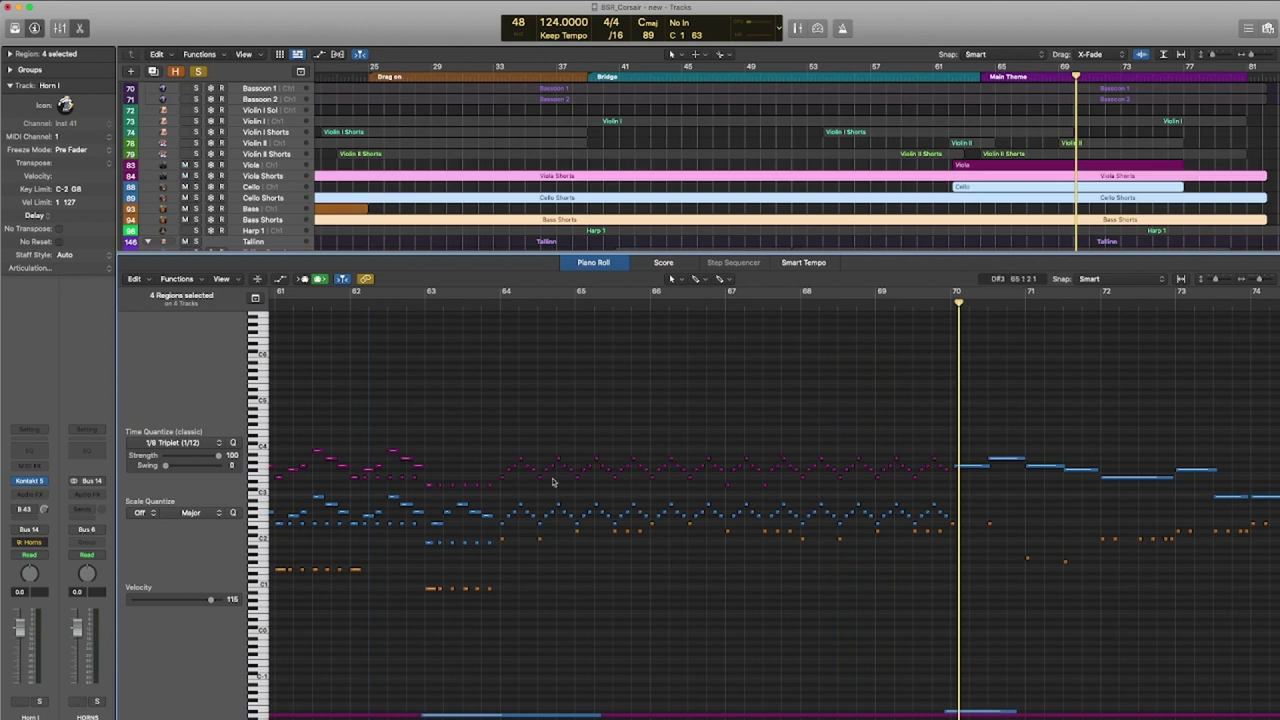
left_click(481, 309)
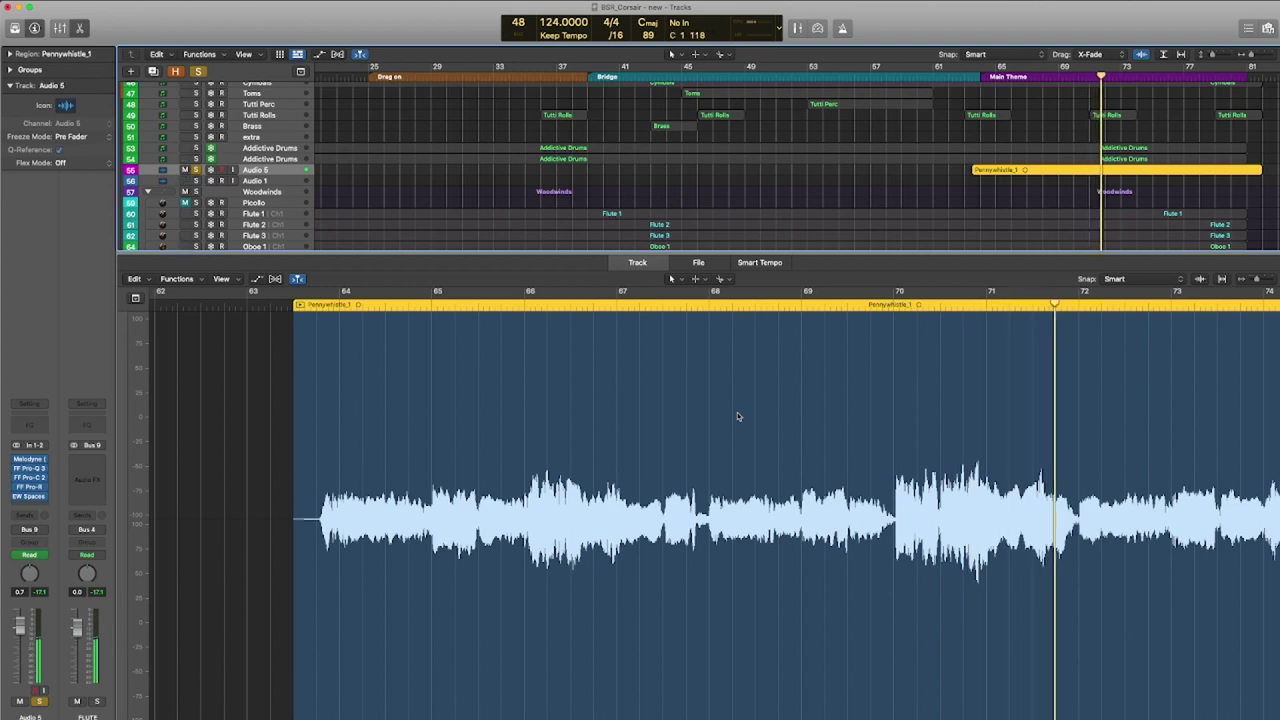
Play the soloed Pennywhistle_1 audio region and look through its waveform.
key("space")
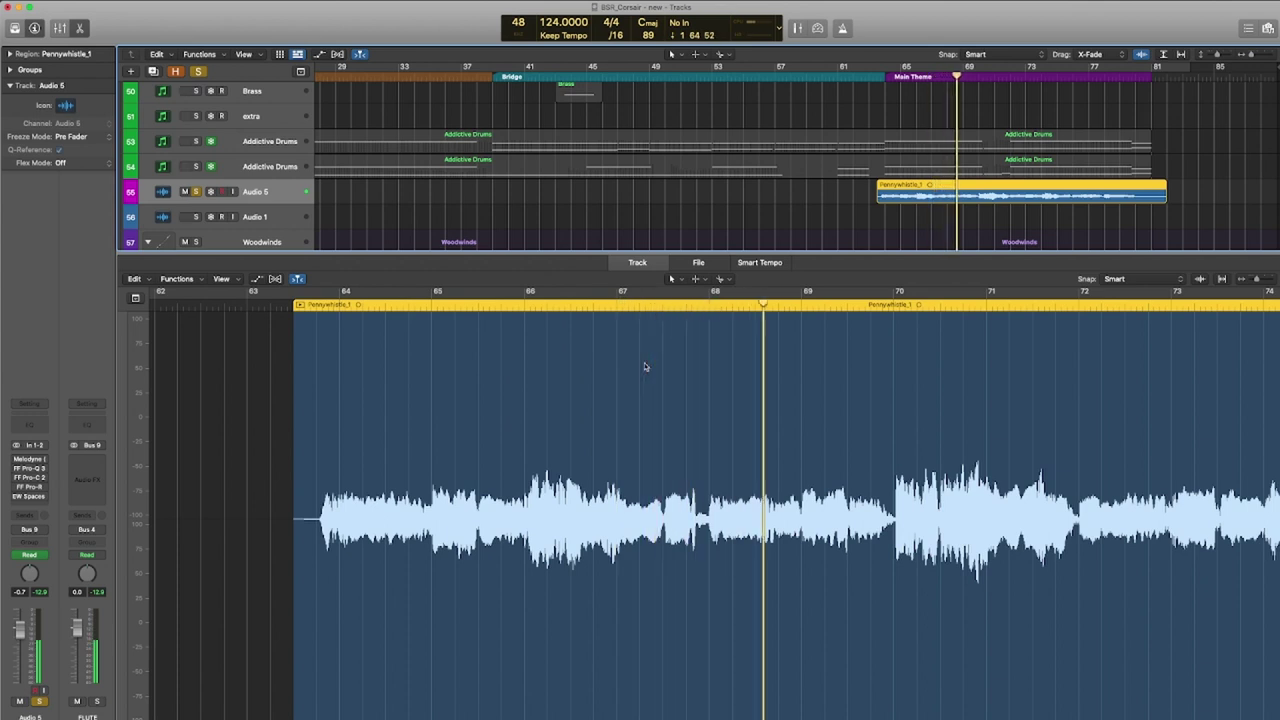
scroll(871, 378, "right", 5)
scroll(872, 380, "down", 4)
scroll(872, 380, "up", 1)
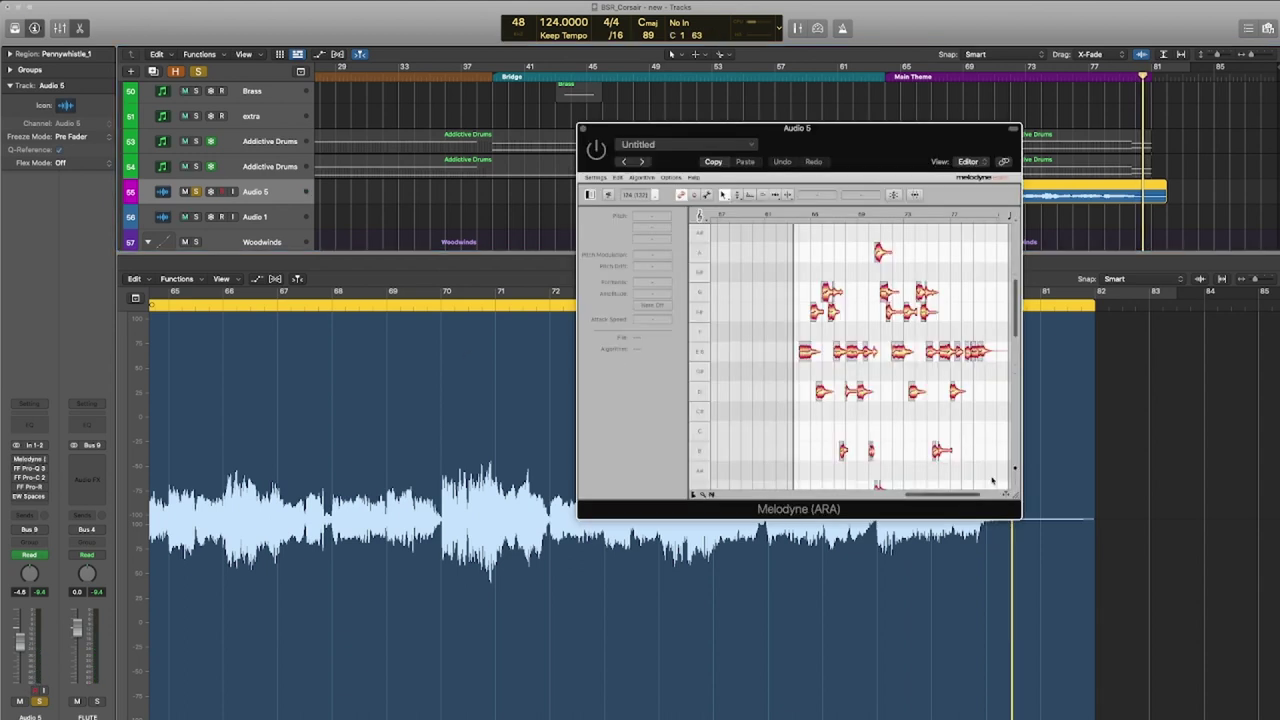
Enlarge the Melodyne window, move the playhead to just after bar 64, and examine the pennywhistle notes up close.
left_click_drag(1017, 495, 1279, 658)
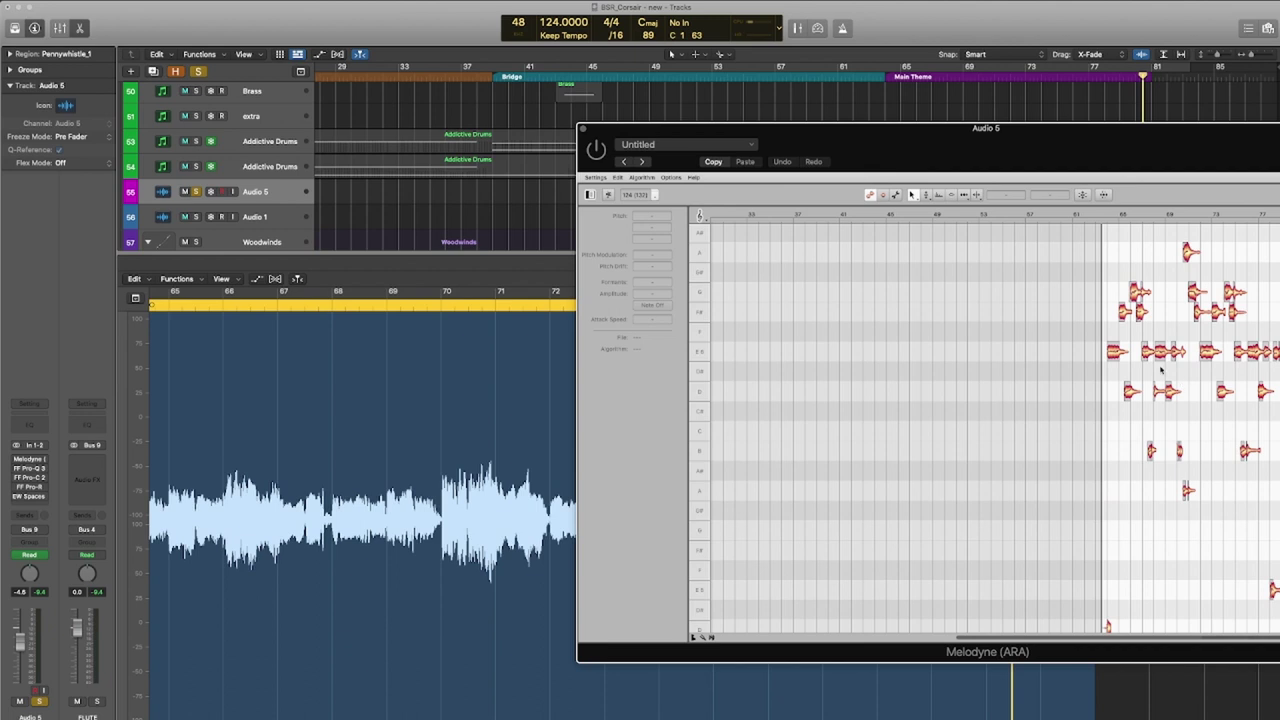
left_click(1110, 214)
left_click(1115, 214)
scroll(1150, 362, "up", 3)
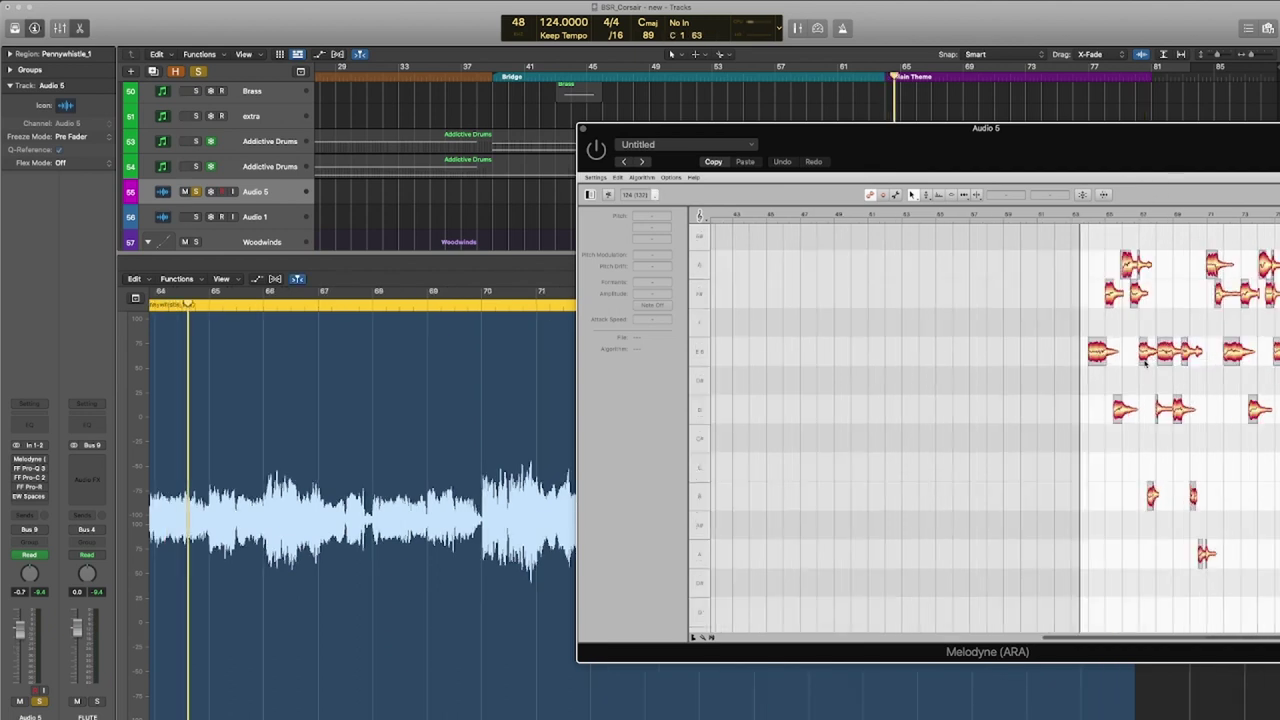
scroll(1176, 321, "up", 5)
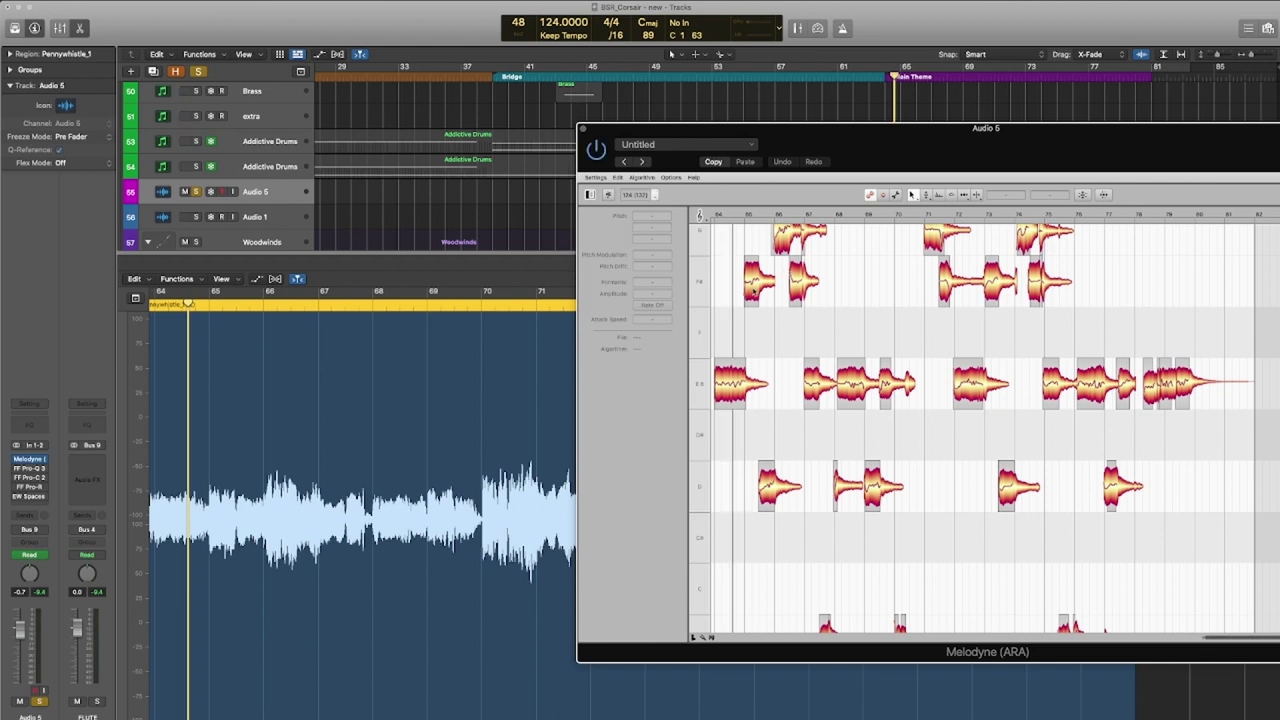
Open the FF Pro-Q 3, FF Pro-C 2, FF Pro-R and EW Spaces II plug-ins on the Audio 5 track.
left_click(32, 462)
left_click(743, 277)
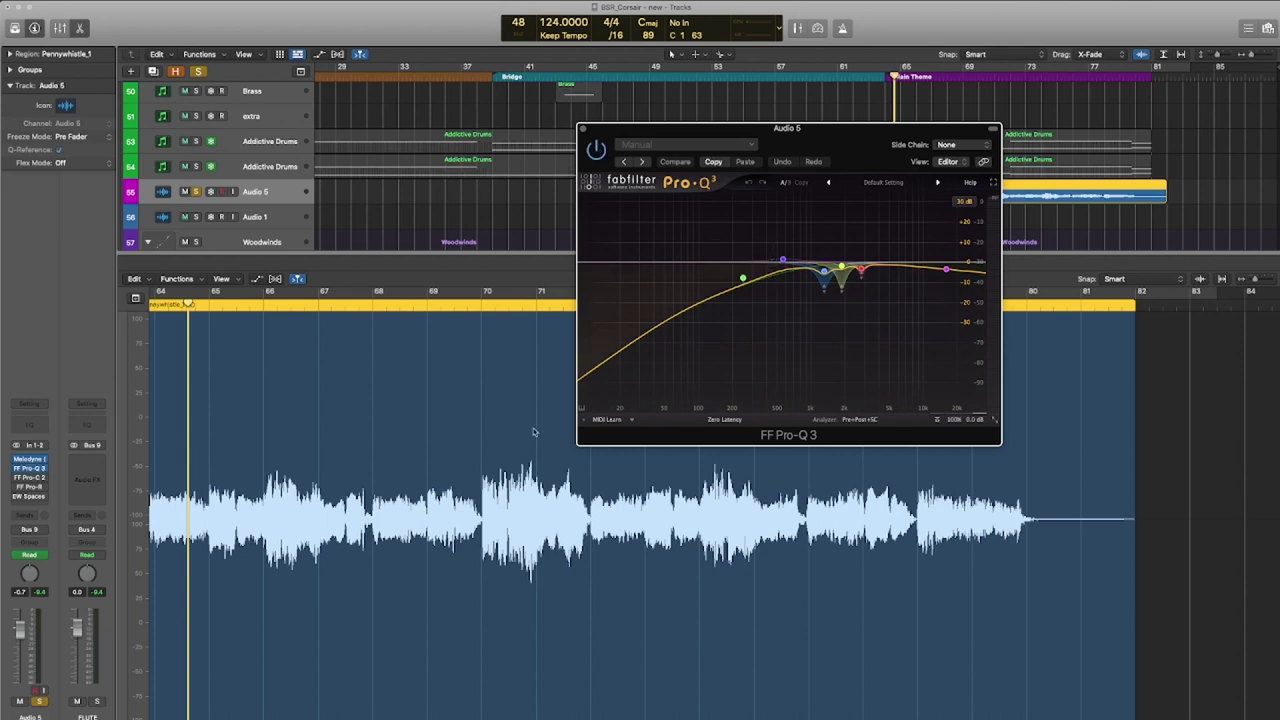
scroll(529, 432, "down", 5)
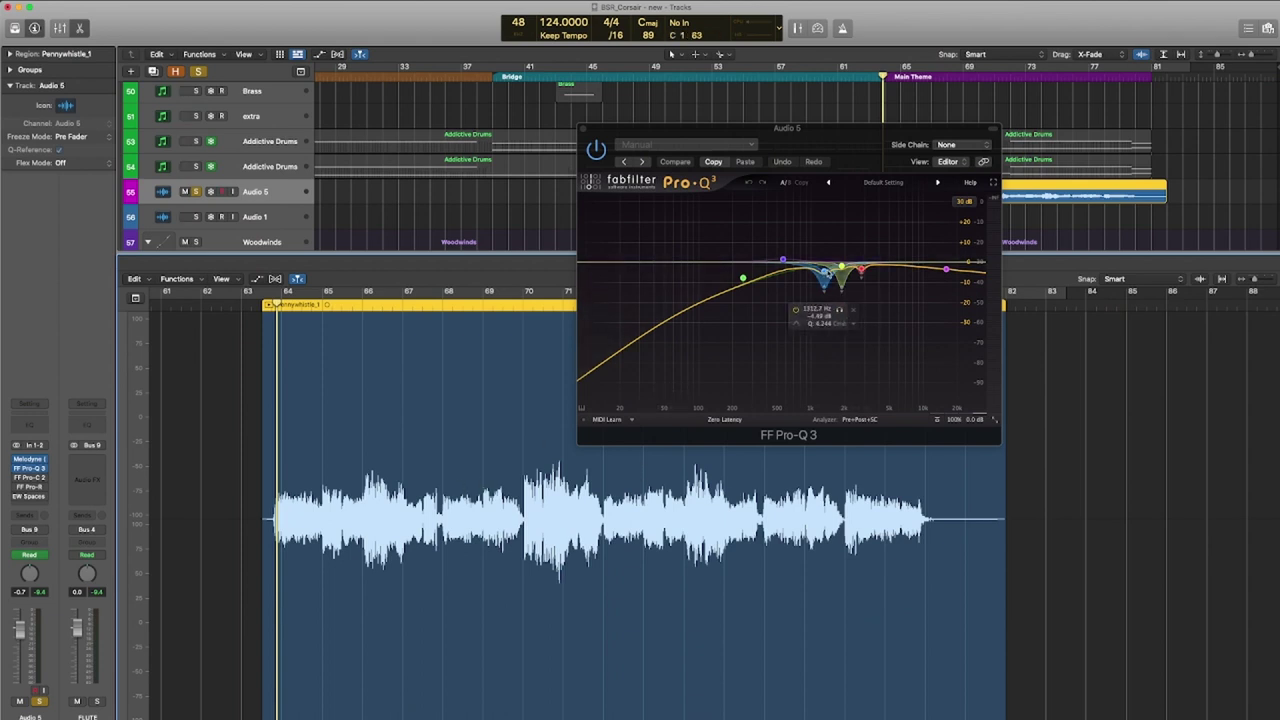
left_click(30, 478)
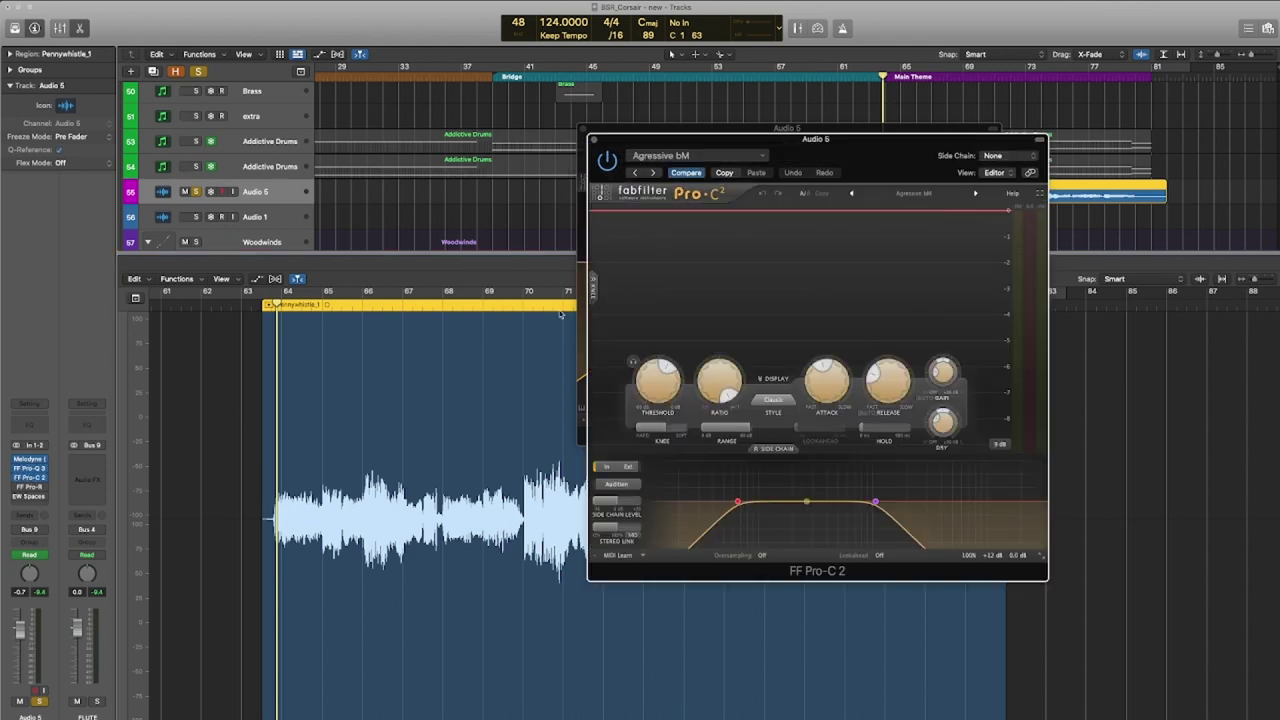
left_click_drag(849, 159, 973, 144)
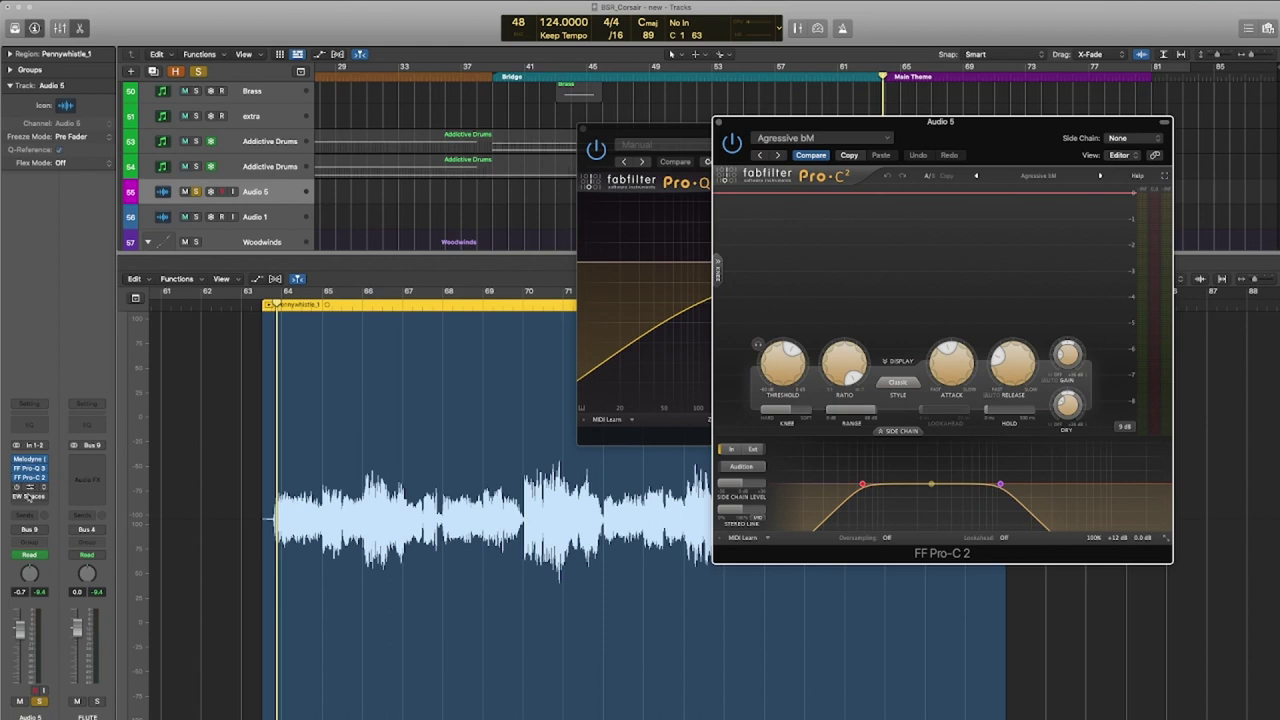
left_click(32, 496)
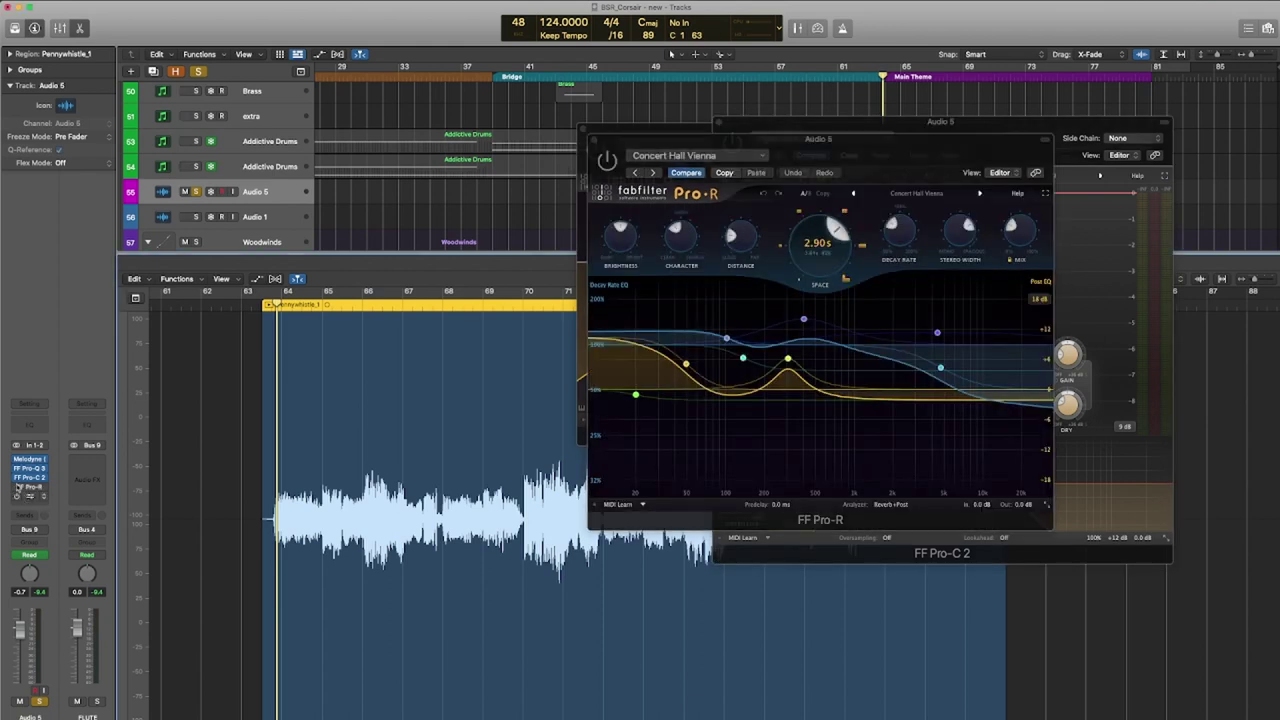
left_click(18, 494)
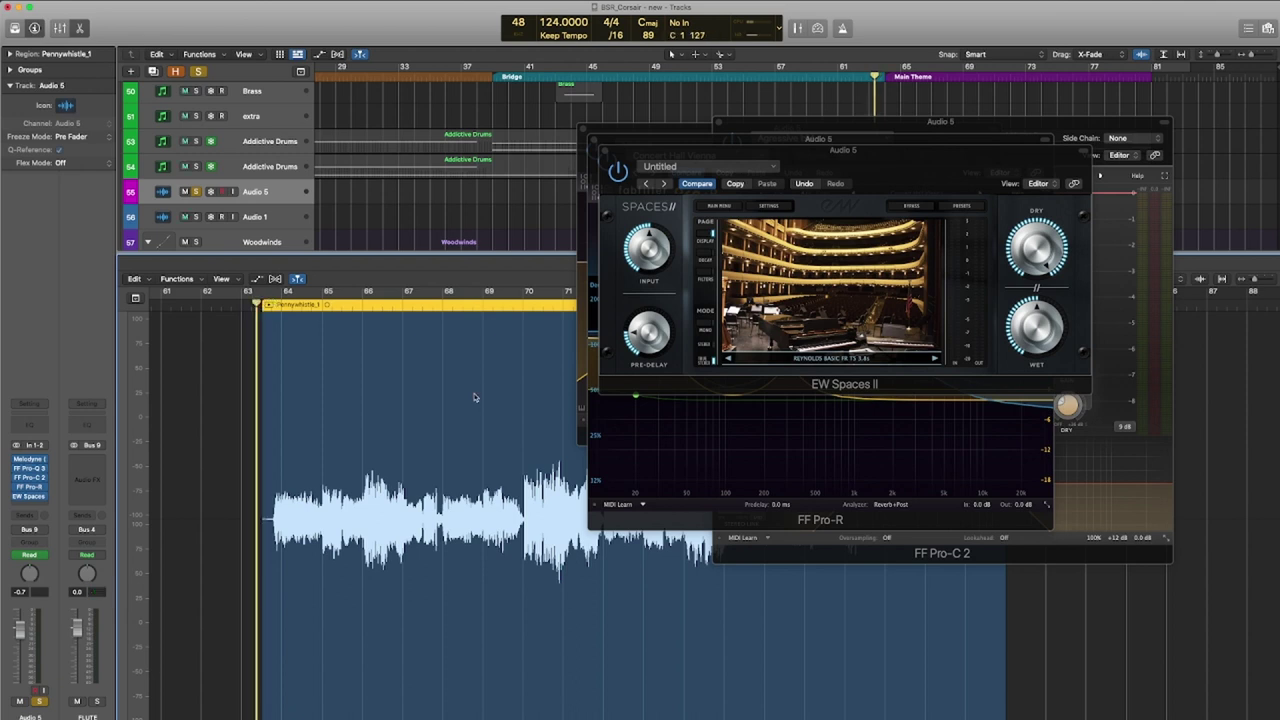
Play the pennywhistle through its effects chain and close the open plug-in windows.
key("space")
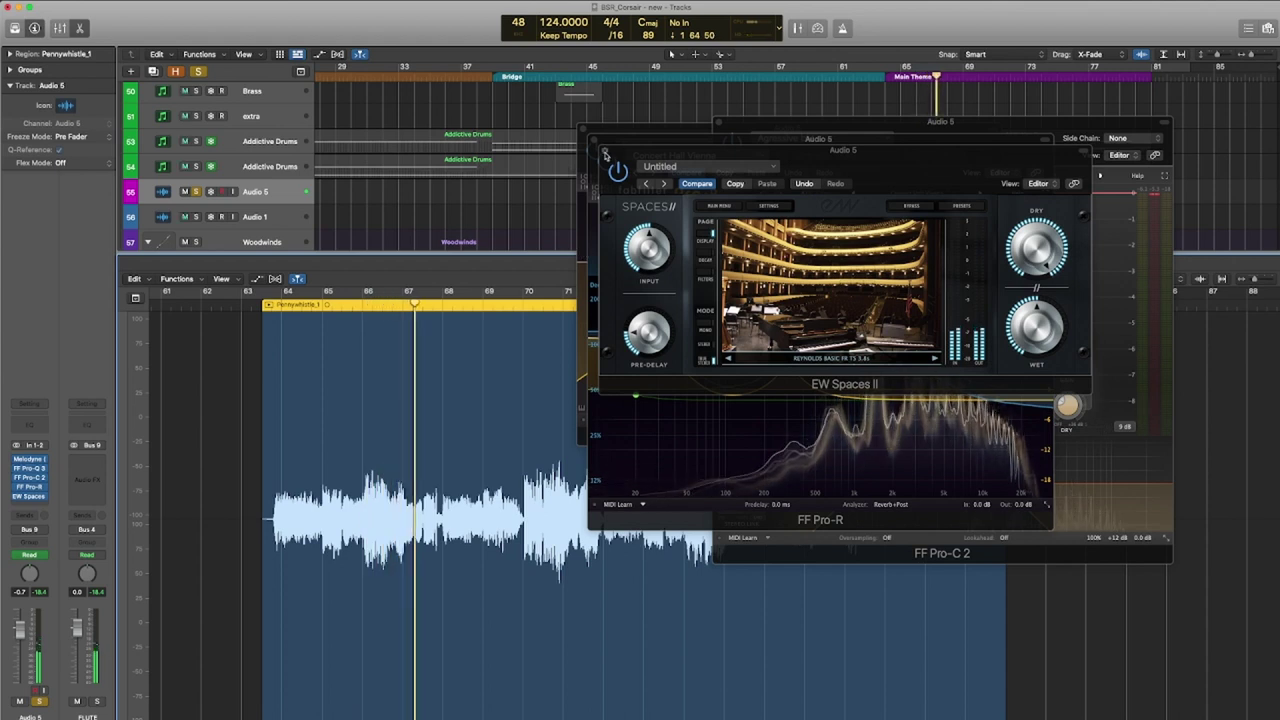
left_click(594, 148)
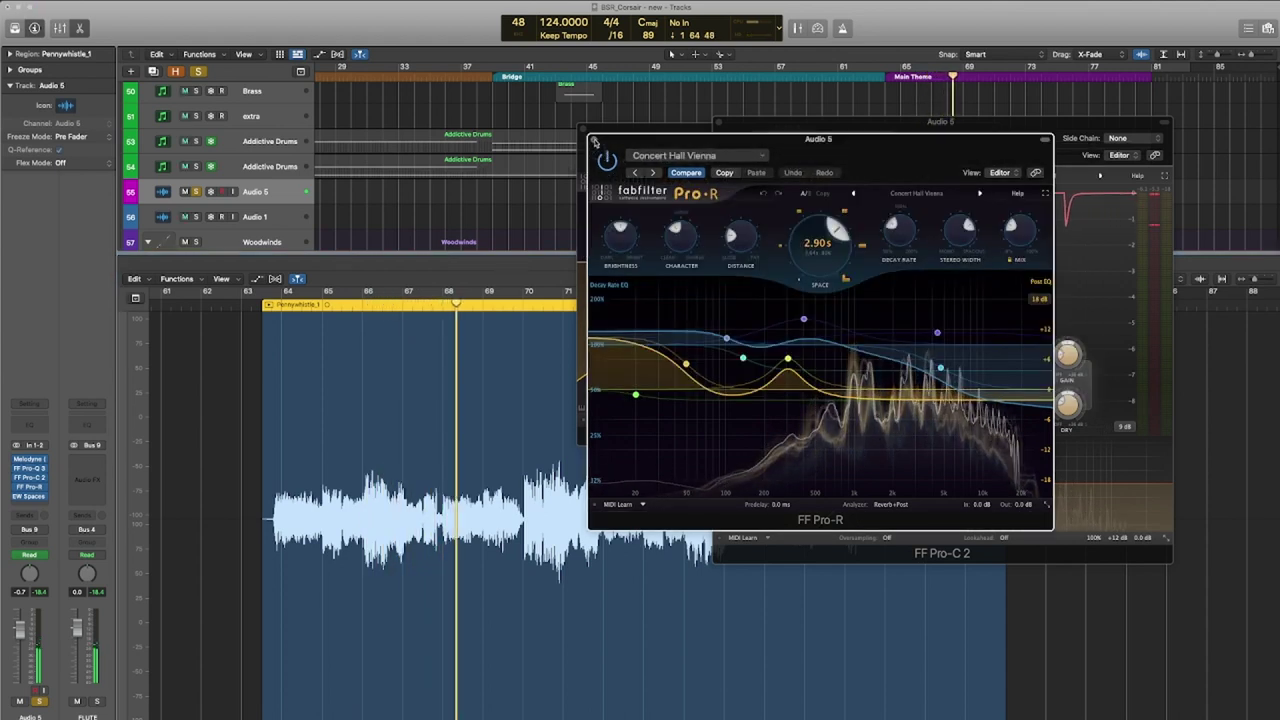
left_click(592, 147)
left_click(586, 136)
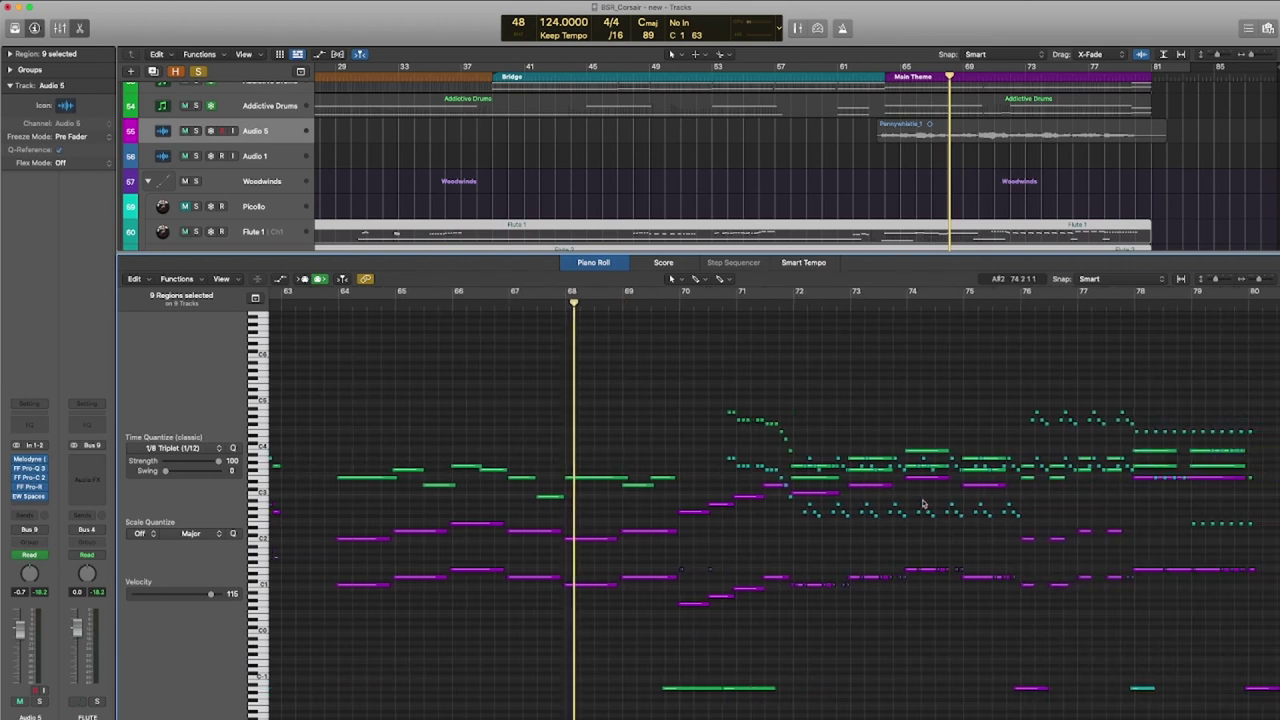
scroll(913, 464, "right", 8)
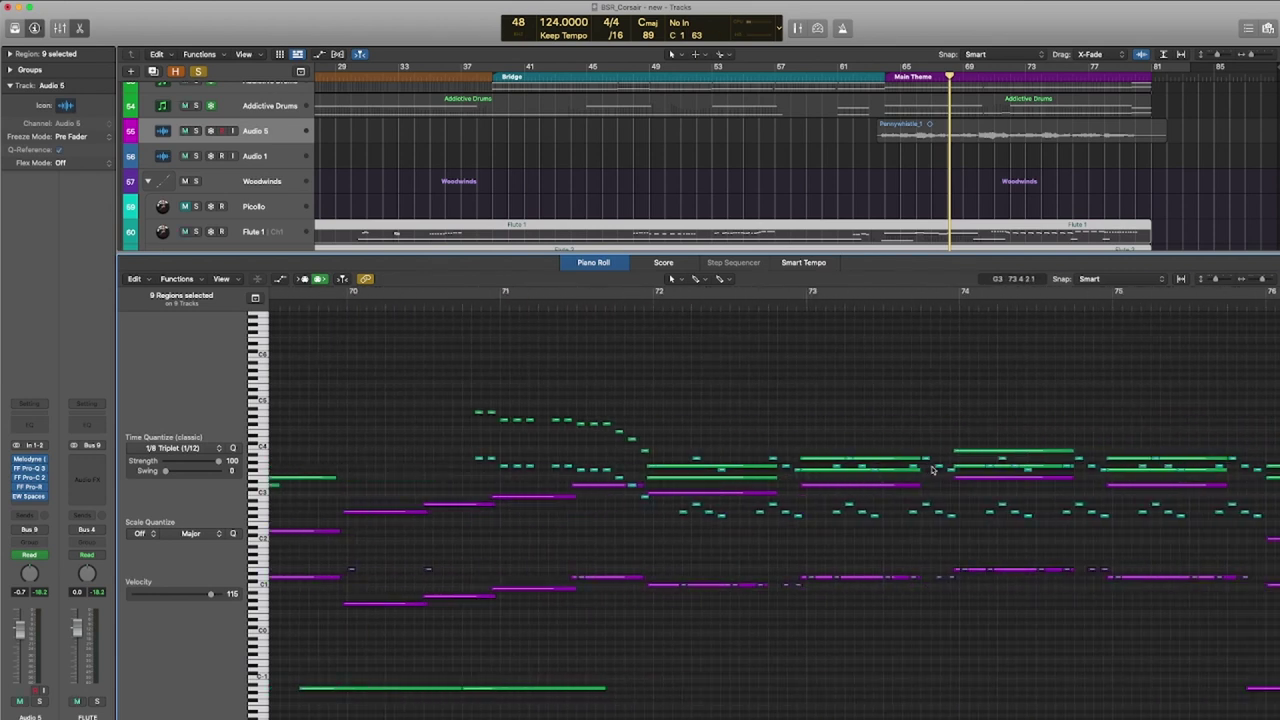
Play the selected woodwind regions with the pennywhistle from just before bar 64 and mute the Audio 5 track during playback.
scroll(932, 470, "left", 10)
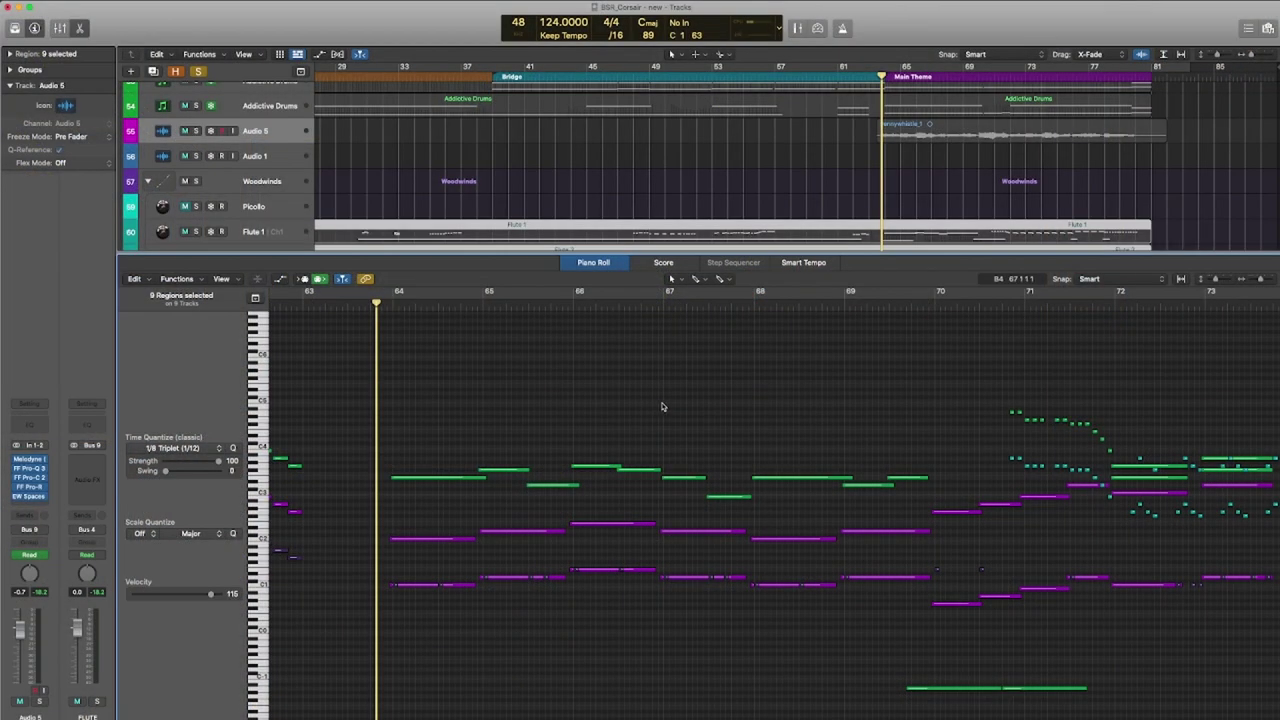
scroll(661, 407, "right", 5)
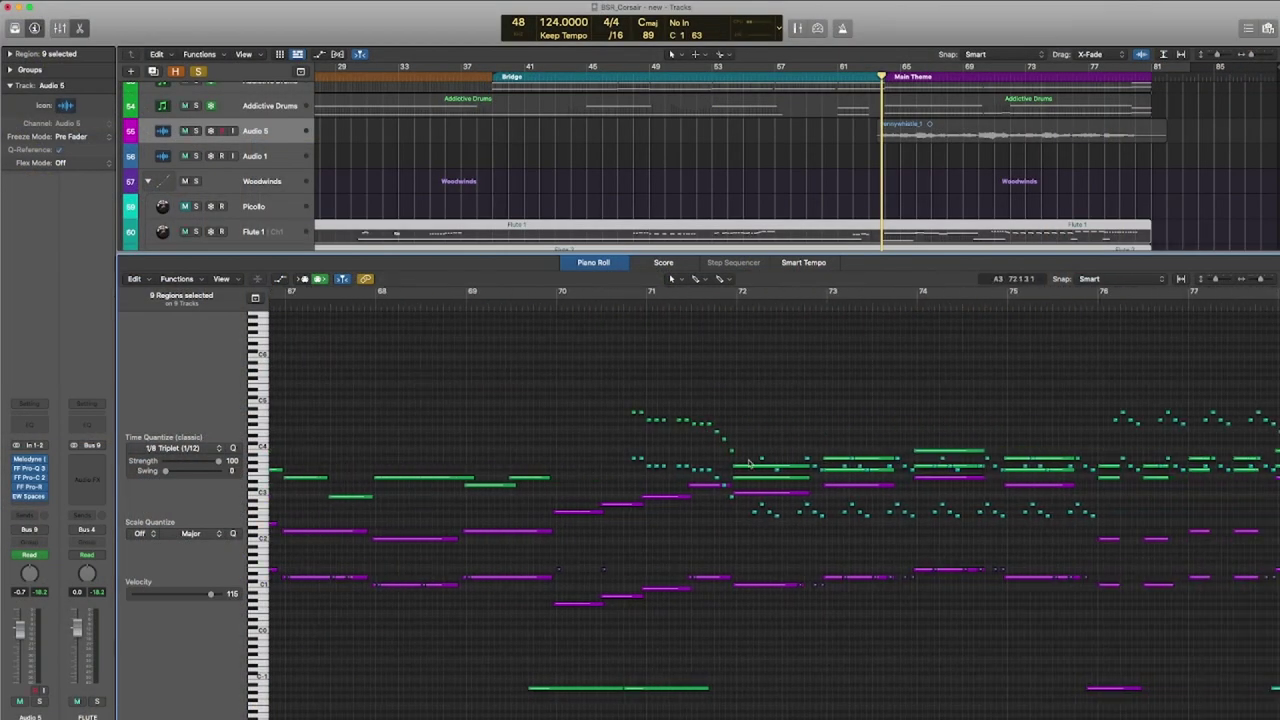
scroll(545, 383, "left", 5)
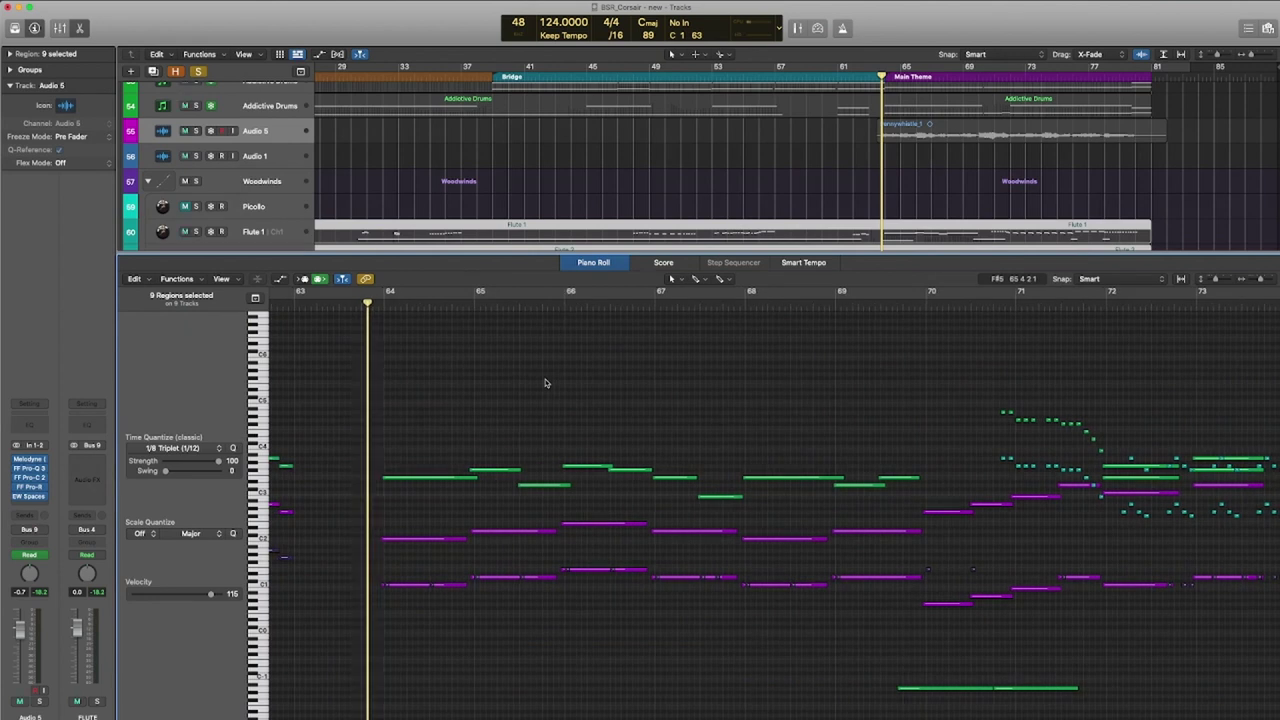
key("ctrl+s")
key("space")
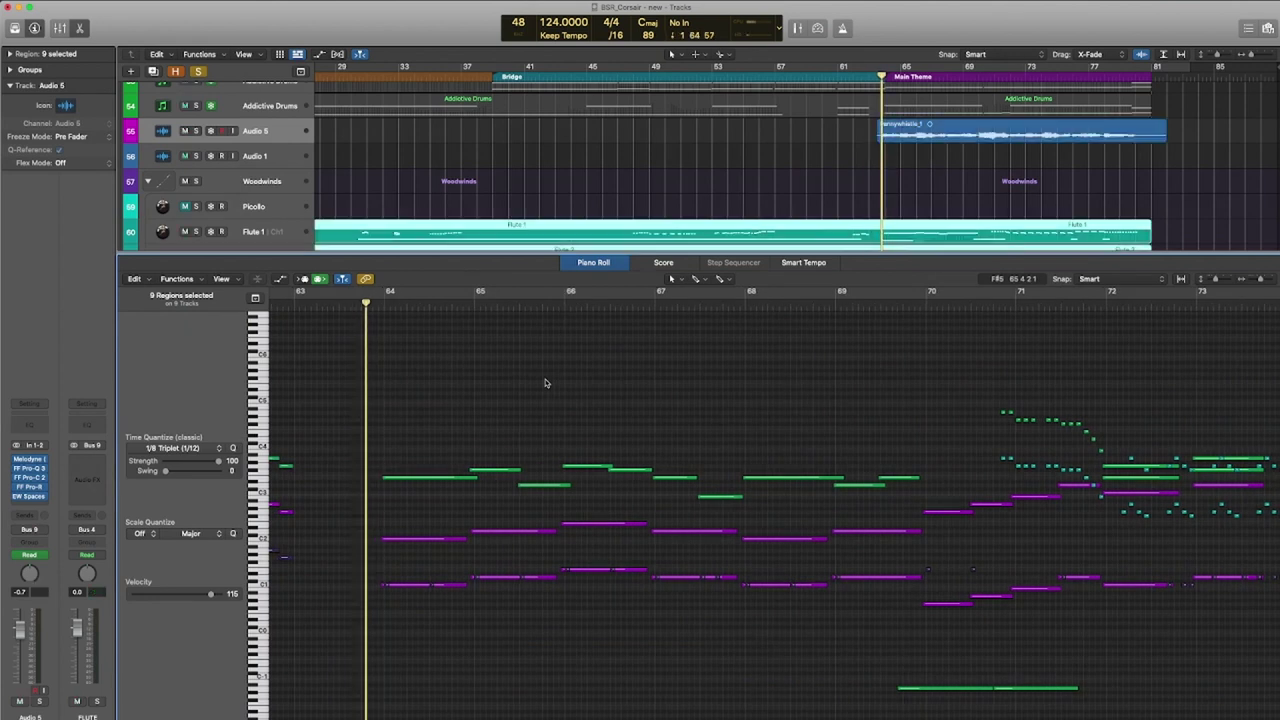
scroll(545, 383, "up", 1)
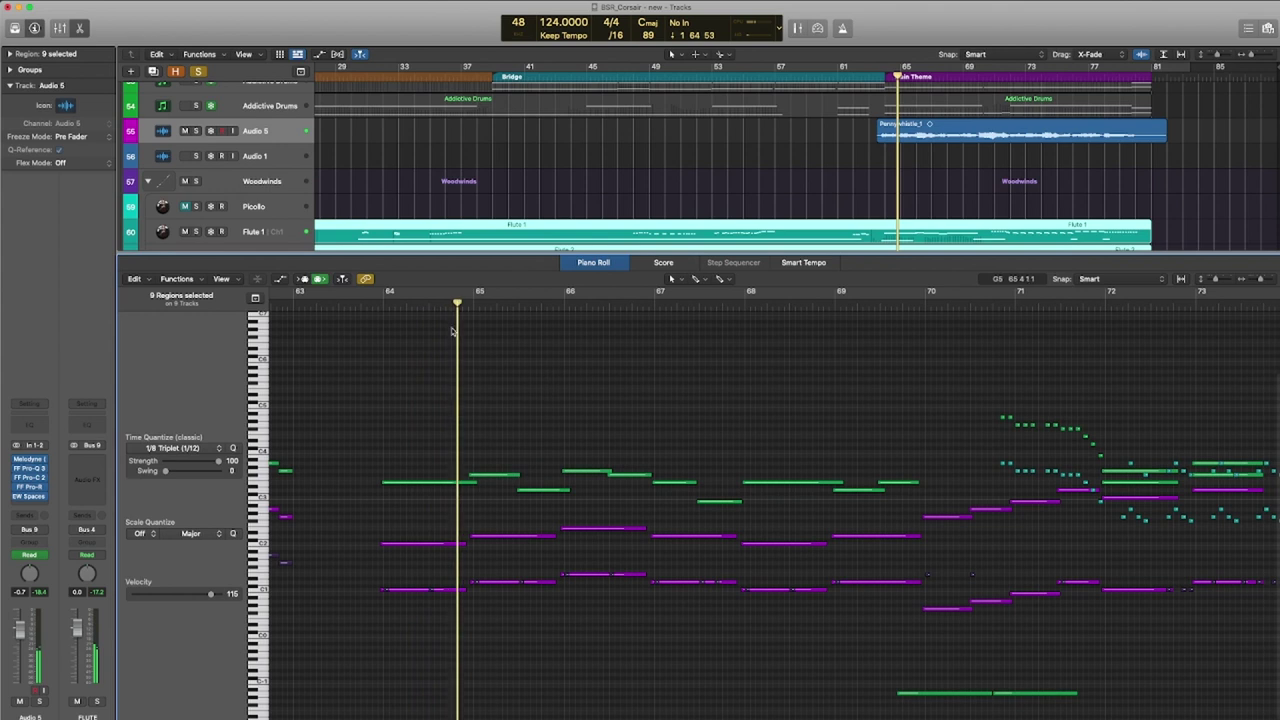
left_click(184, 131)
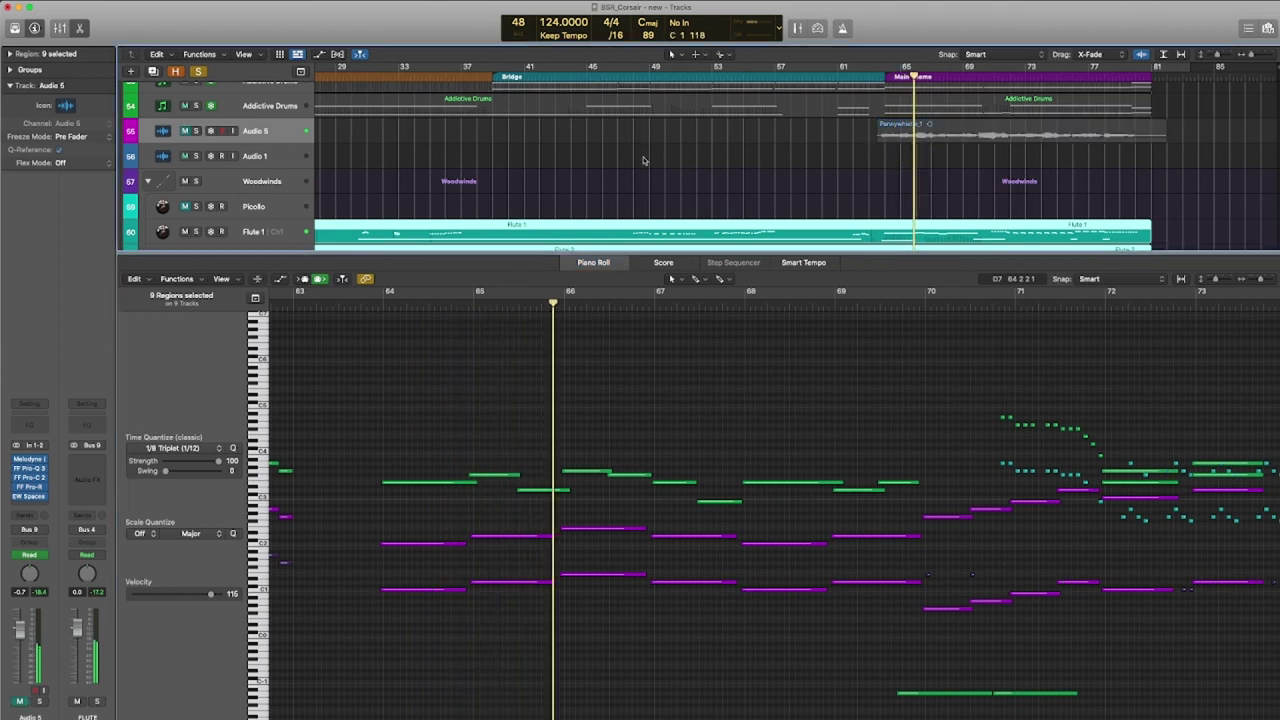
Make the piano roll follow the playhead and examine the woodwind notes across the whole Main Theme section.
scroll(723, 464, "right", 2)
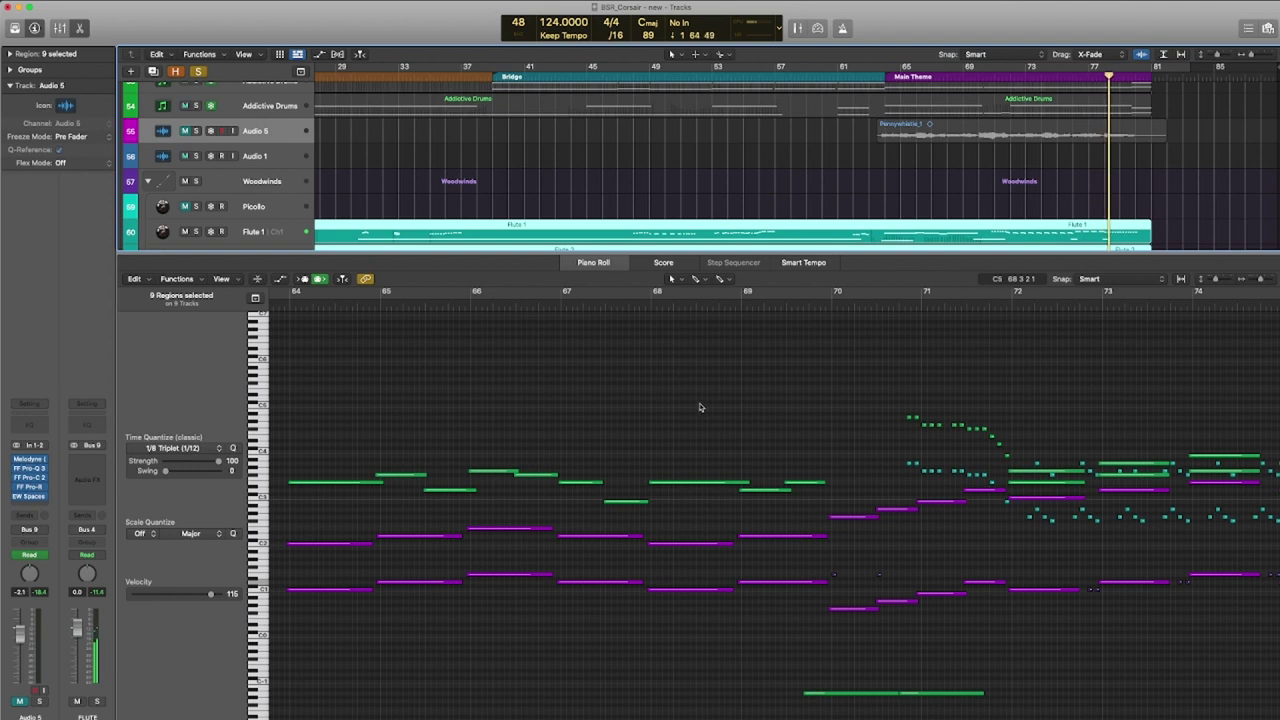
left_click(343, 279)
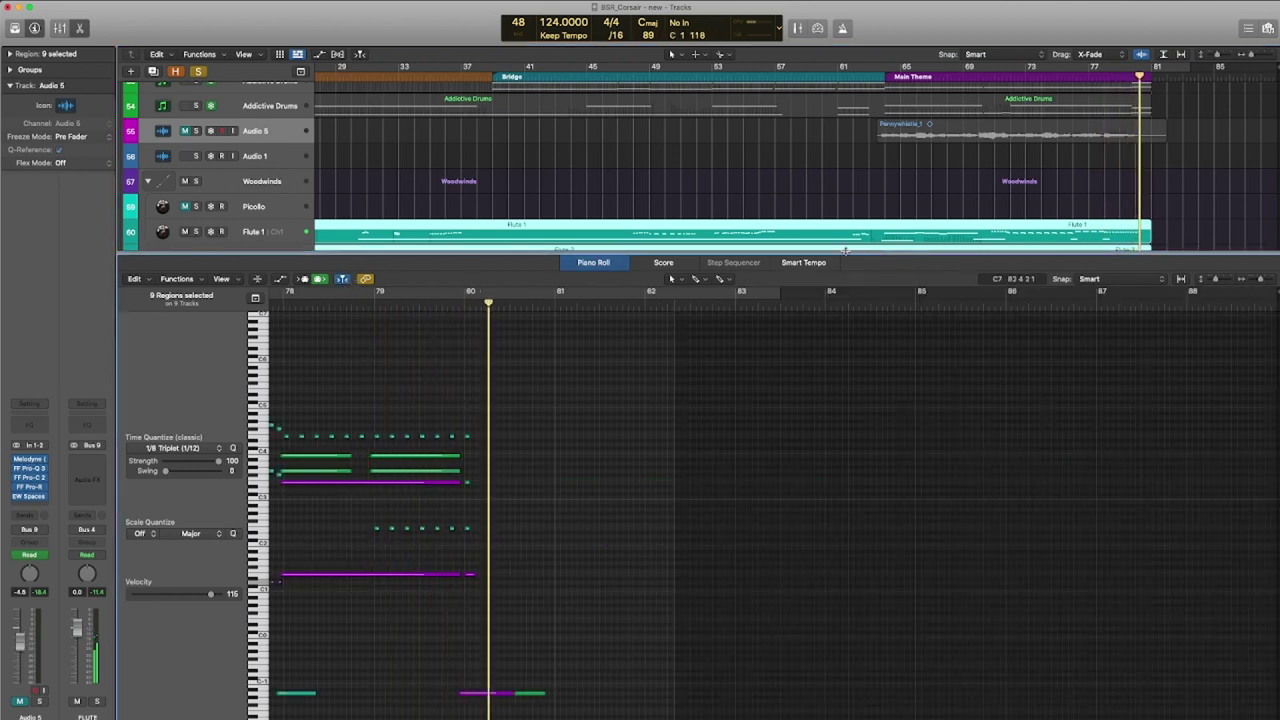
scroll(468, 459, "left", 2)
scroll(468, 459, "left", 3)
scroll(711, 483, "down", 5)
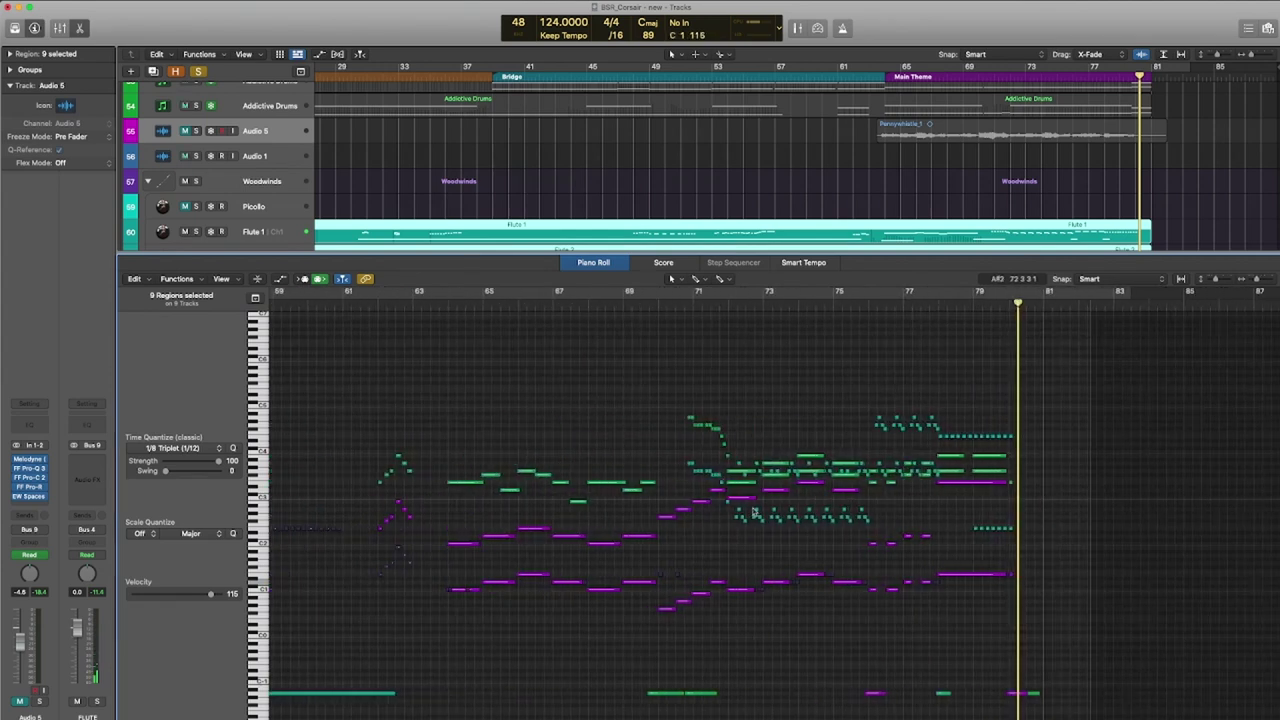
Select the Main Theme violin and viola regions, examine their long and short notes together, and play them.
scroll(1173, 210, "down", 10)
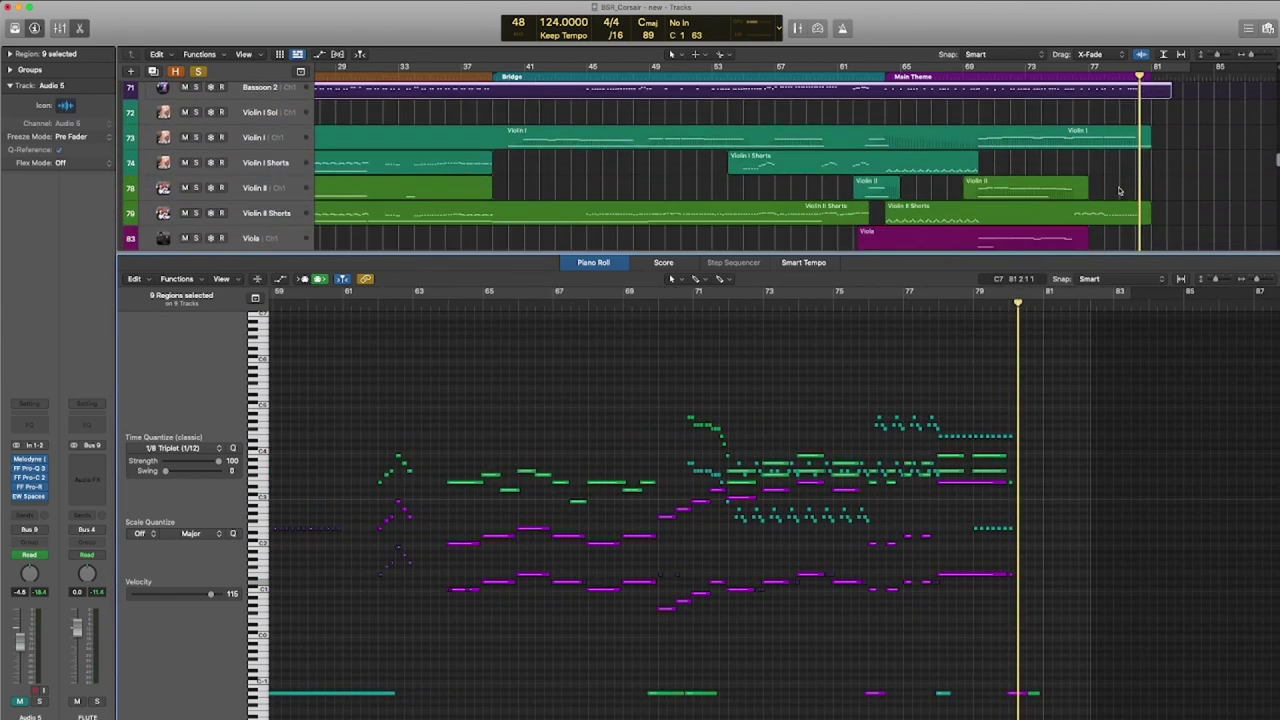
scroll(1175, 222, "down", 2)
left_click_drag(1266, 210, 1045, 95)
scroll(674, 435, "left", 5)
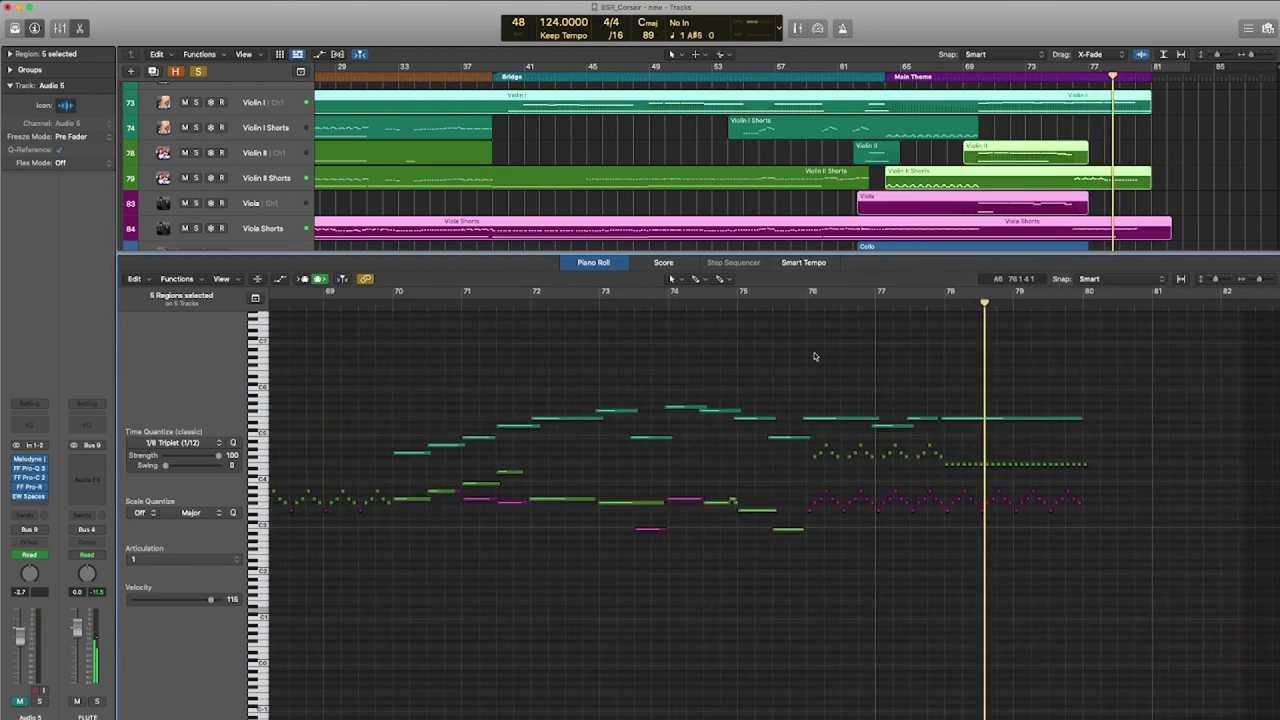
scroll(785, 375, "left", 3)
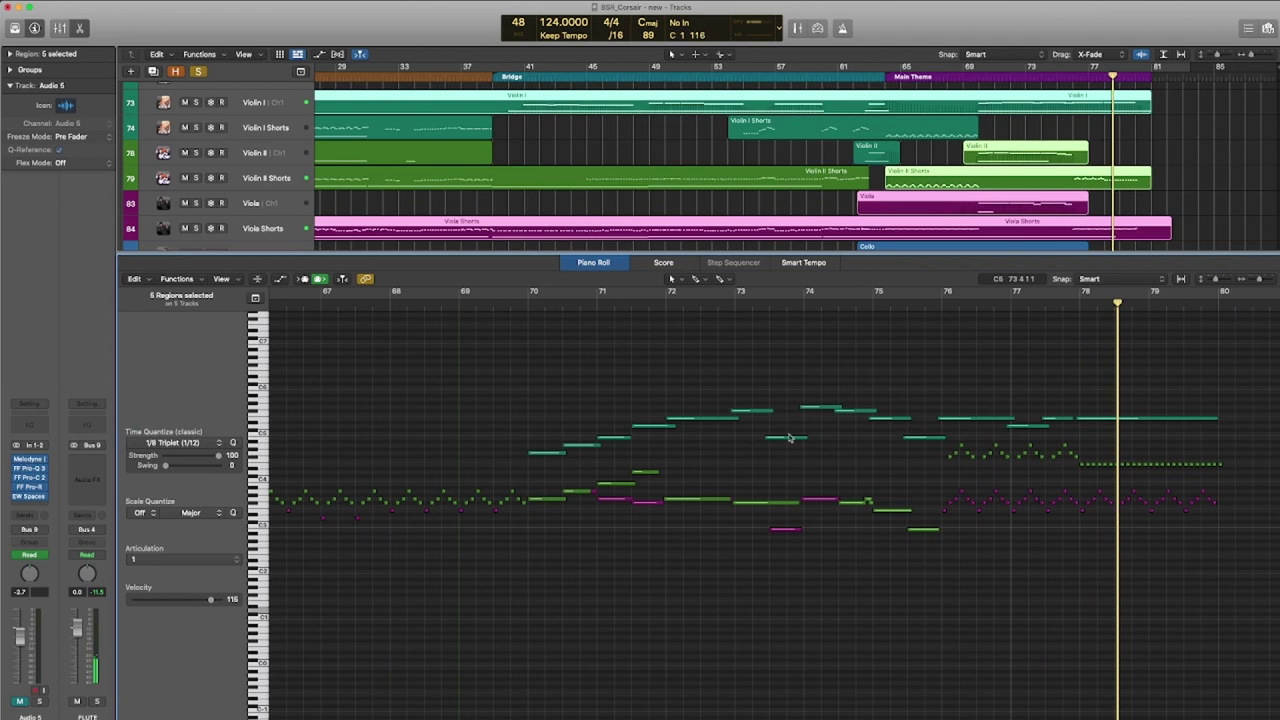
scroll(830, 434, "left", 2)
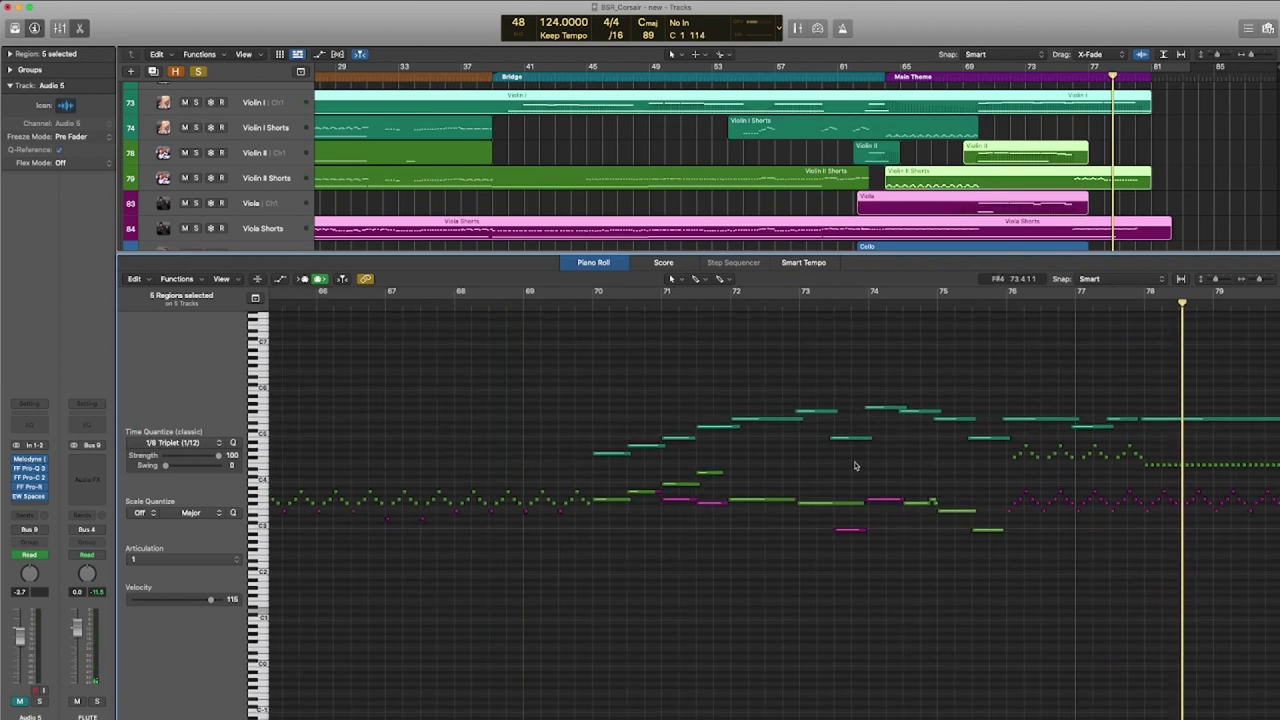
scroll(868, 474, "left", 1)
key("space")
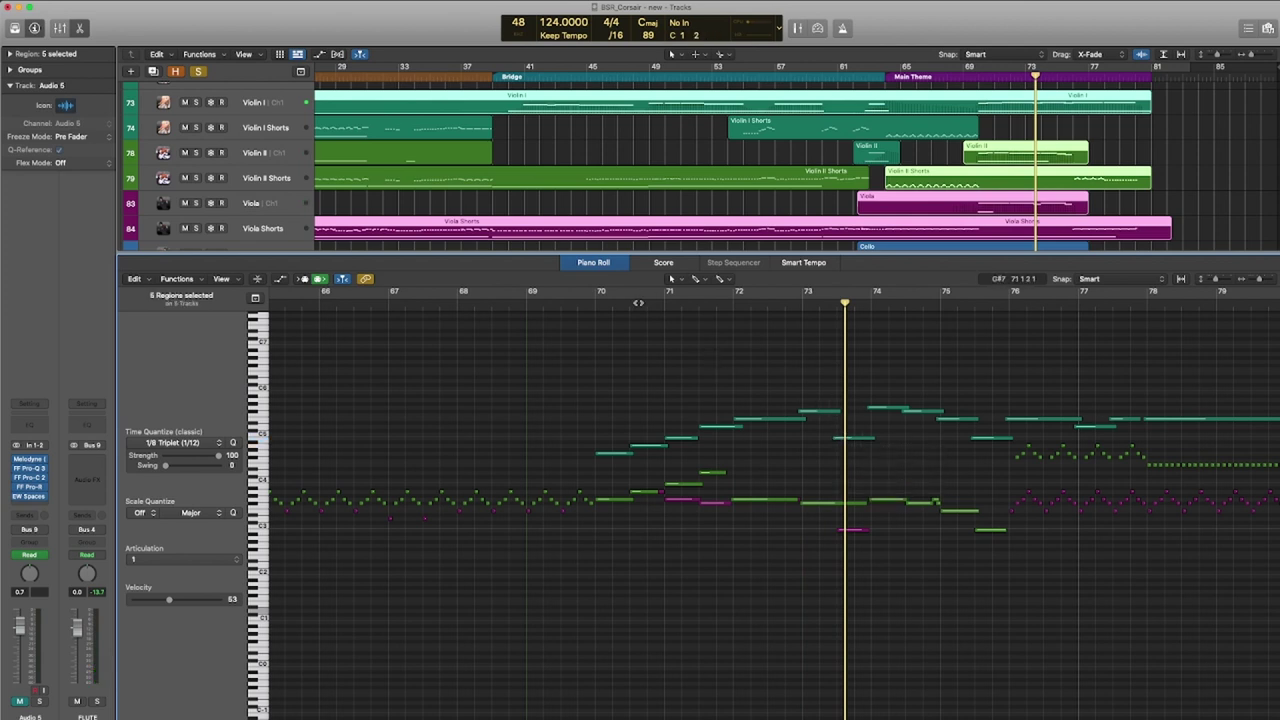
Unmute the Audio 5 pennywhistle, play it with the strings from just before bar 70, and pick out the Violin I note after bar 73.
left_click(586, 302)
scroll(720, 208, "up", 10)
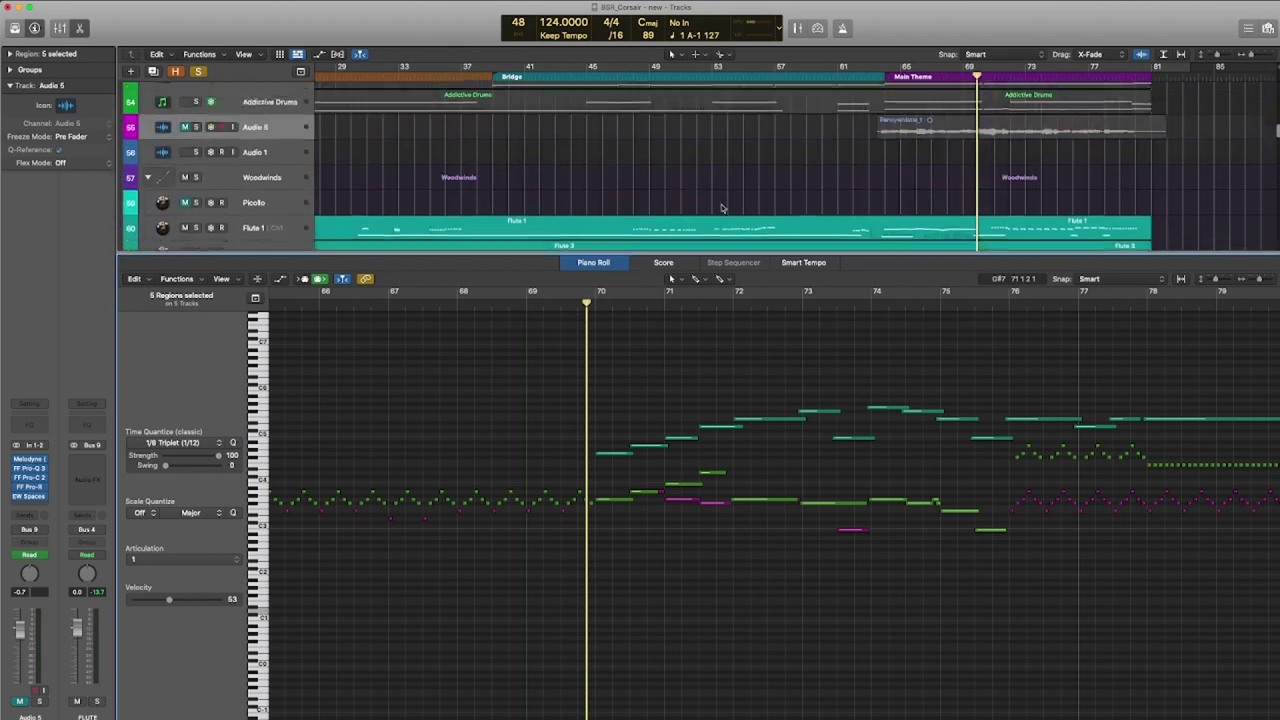
left_click(185, 137)
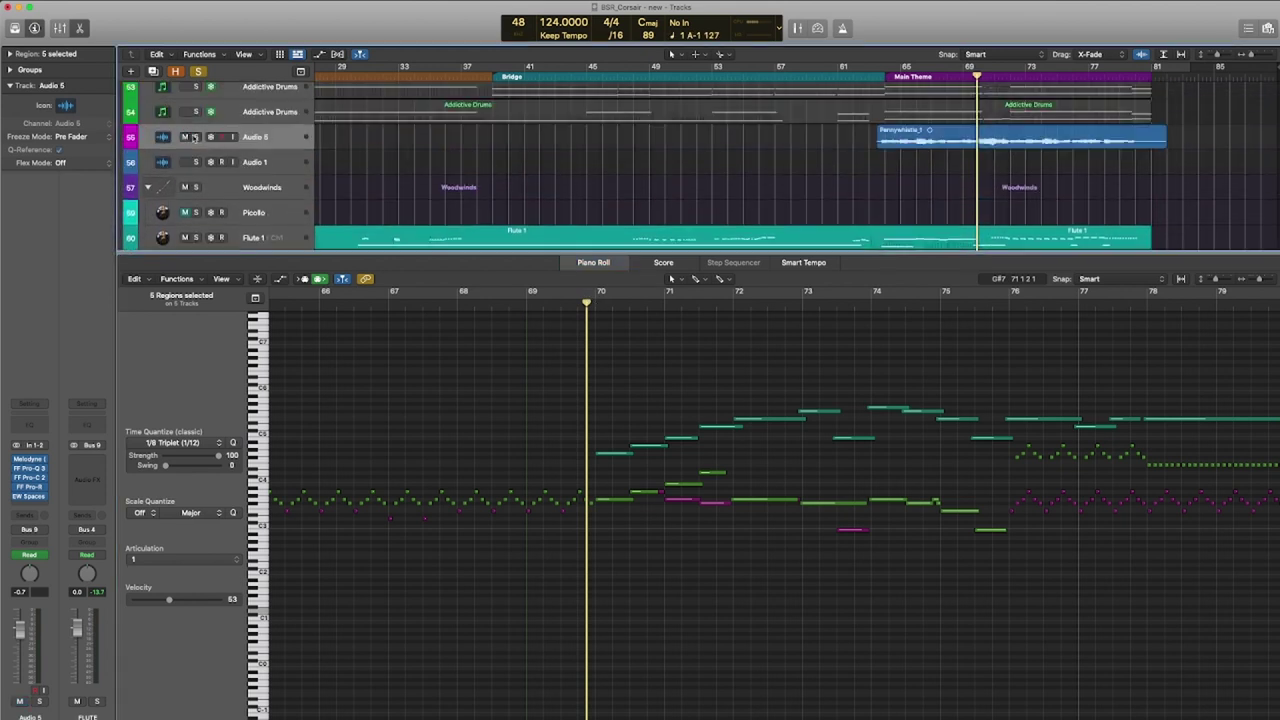
scroll(730, 397, "down", 2)
key("space")
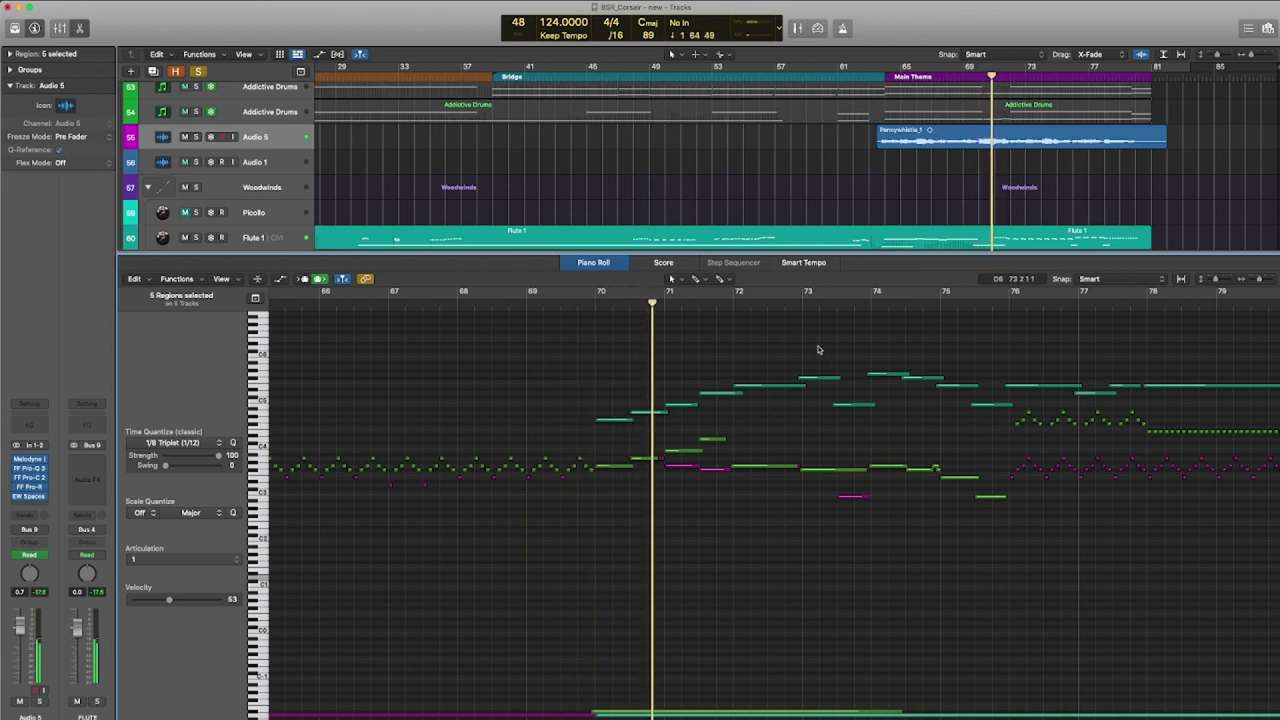
left_click(840, 405)
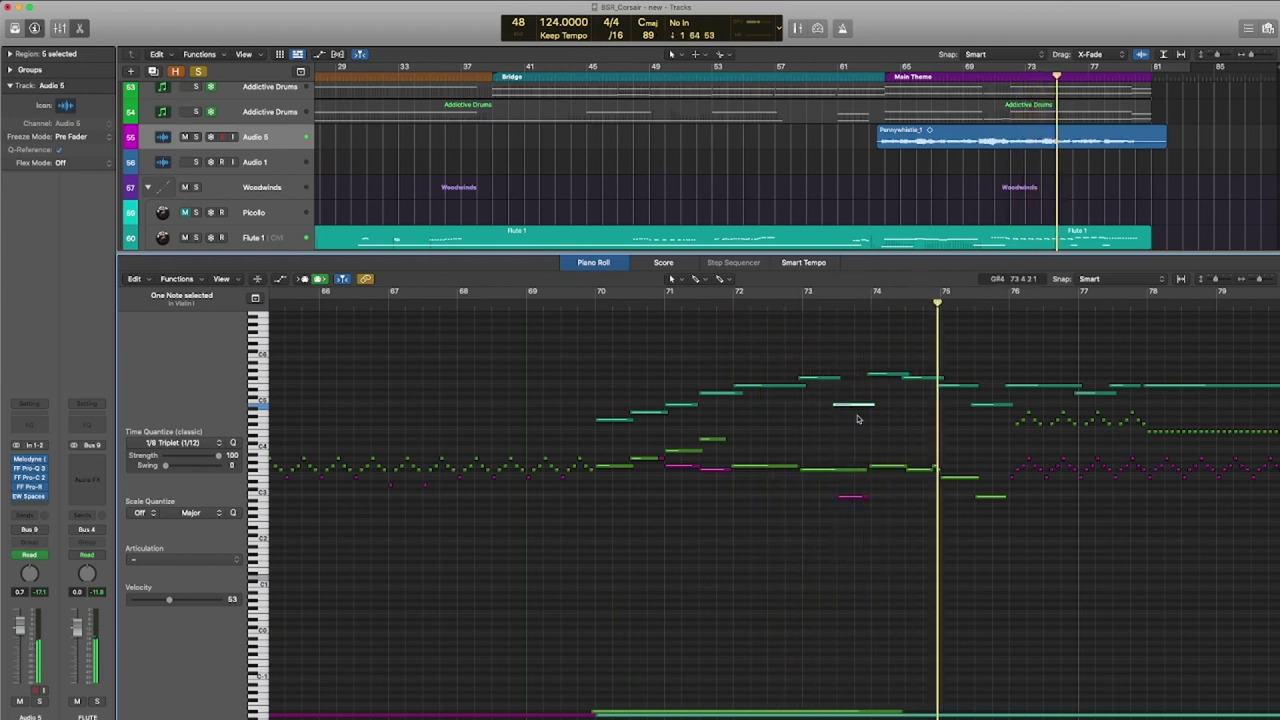
Select the Cello region, solo the cello part, and play it from just before bar 70.
scroll(989, 203, "down", 15)
scroll(989, 203, "down", 2)
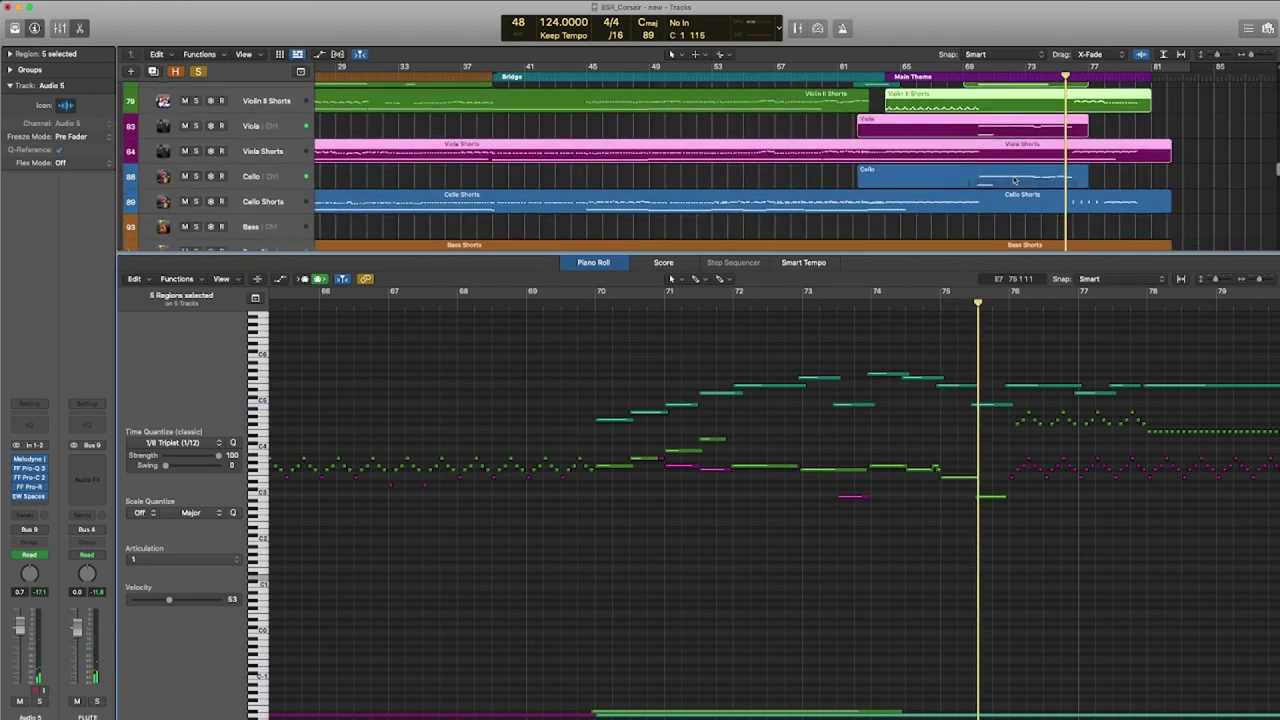
left_click(985, 178)
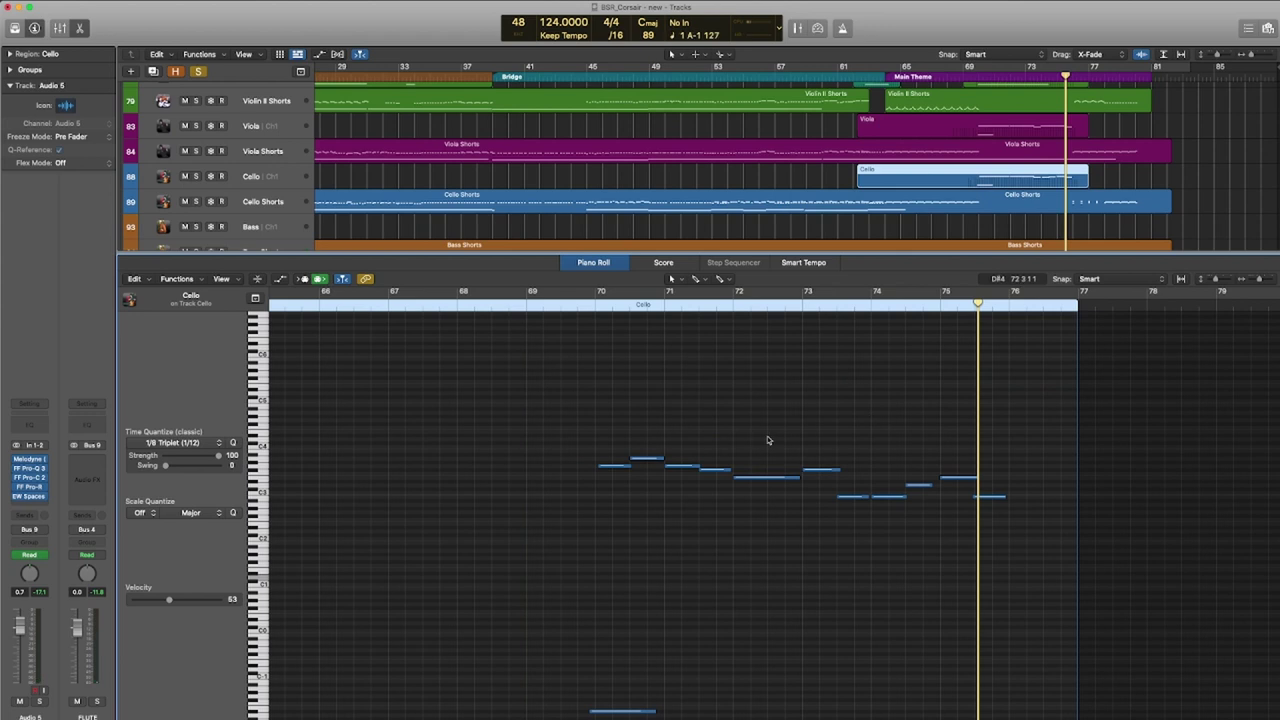
left_click(198, 71)
key("ctrl+s")
left_click(580, 304)
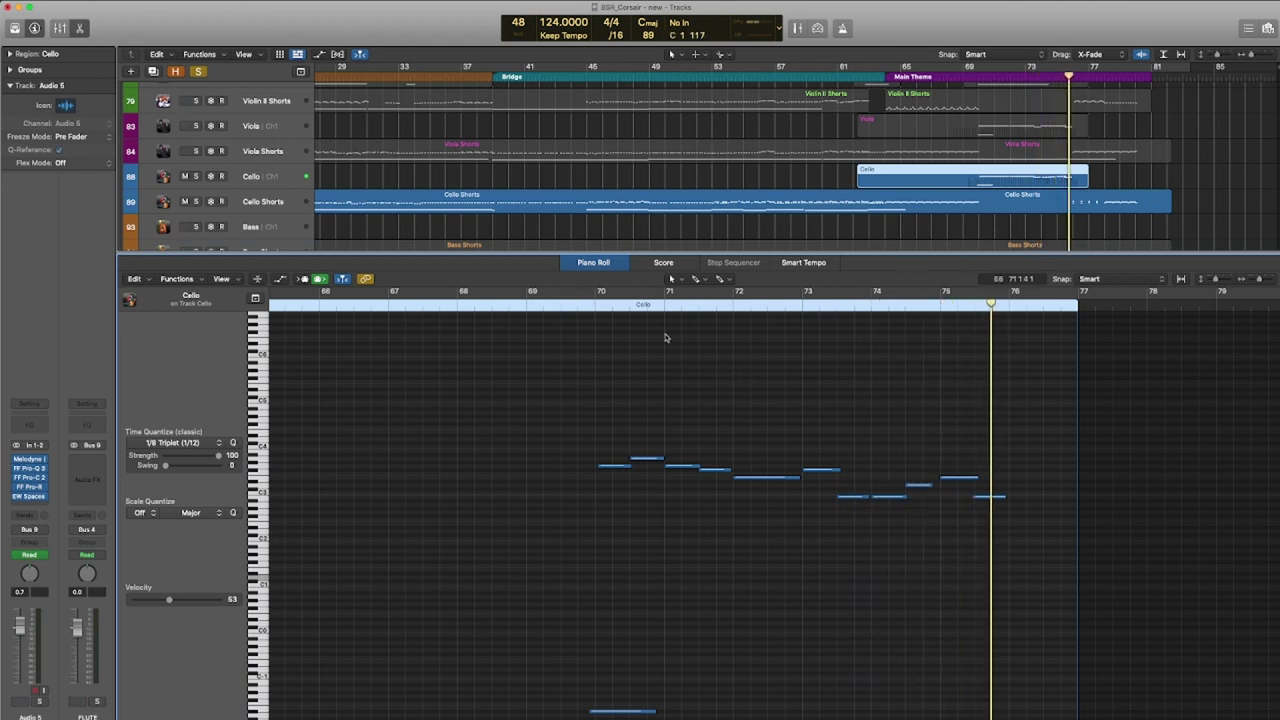
key("ctrl+s")
left_click(577, 304)
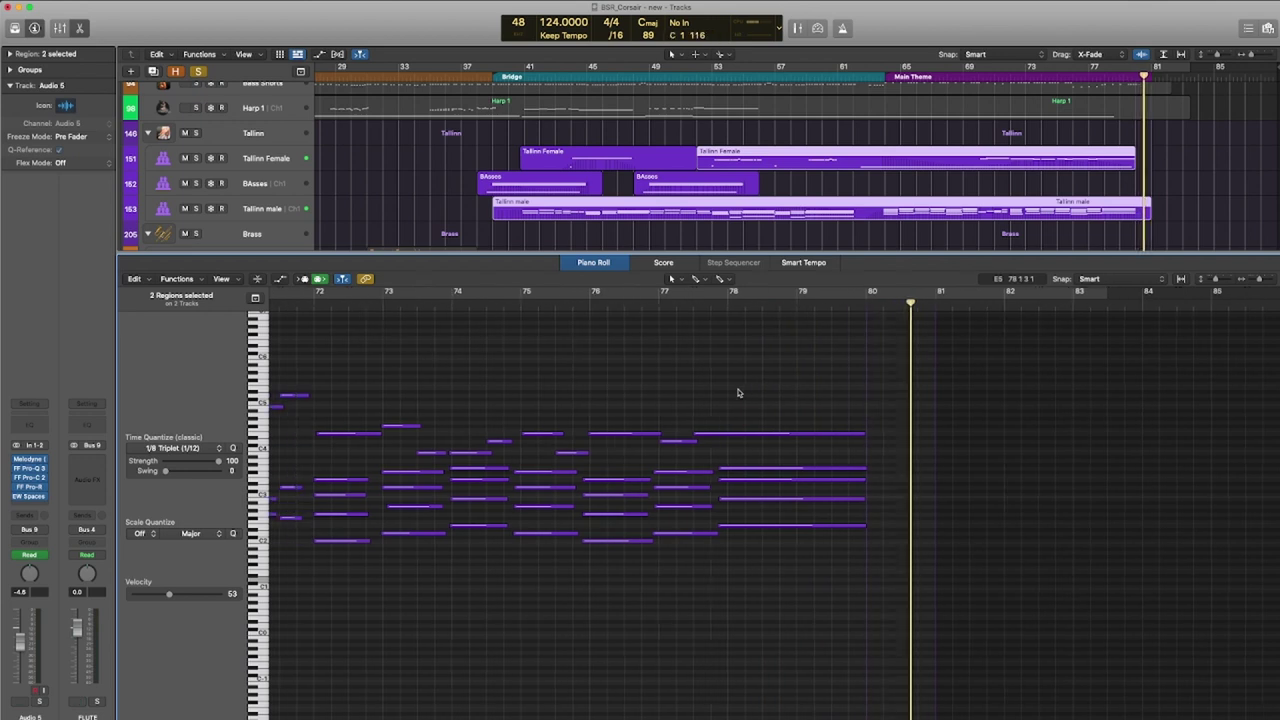
Examine the Tallinn Female and Tallinn male choir notes from the end of the Bridge through the Main Theme.
scroll(740, 394, "left", 10)
scroll(836, 426, "down", 5)
scroll(954, 453, "right", 3)
scroll(939, 479, "right", 5)
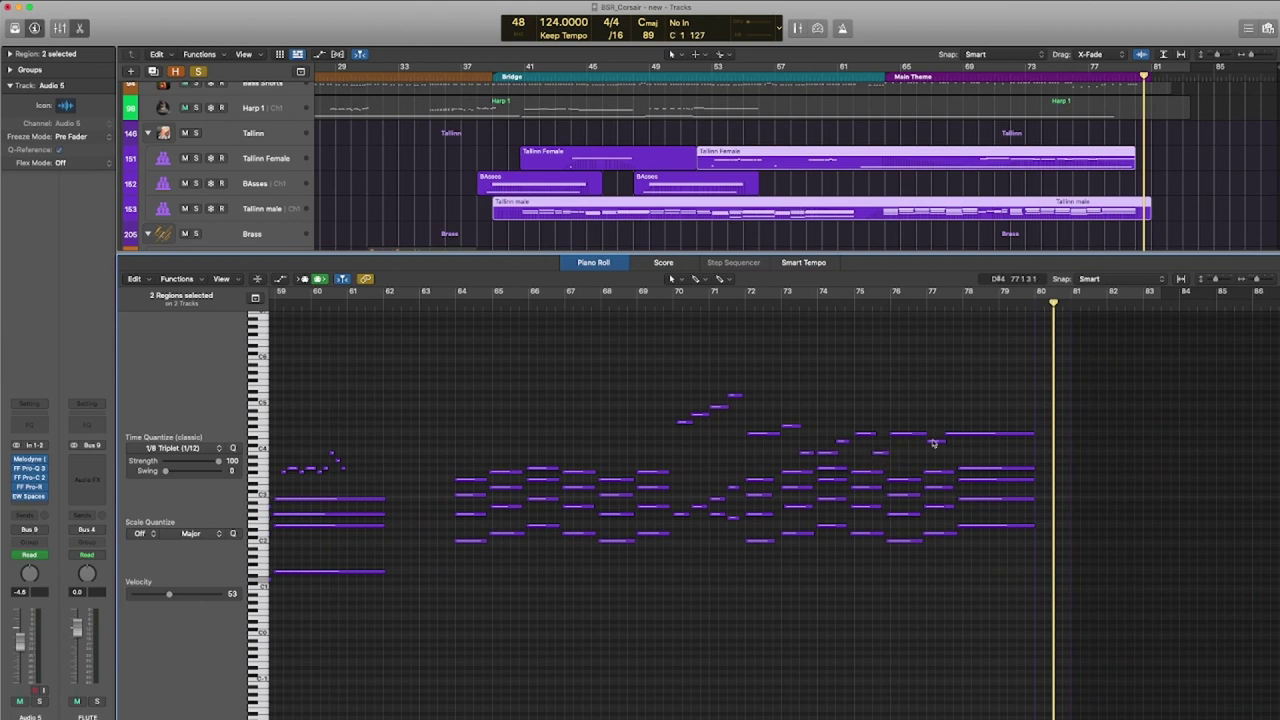
Select the Trumpet I, Trumpet II and Trumpet III regions and play them soloed from about bar 63.
scroll(893, 210, "down", 10)
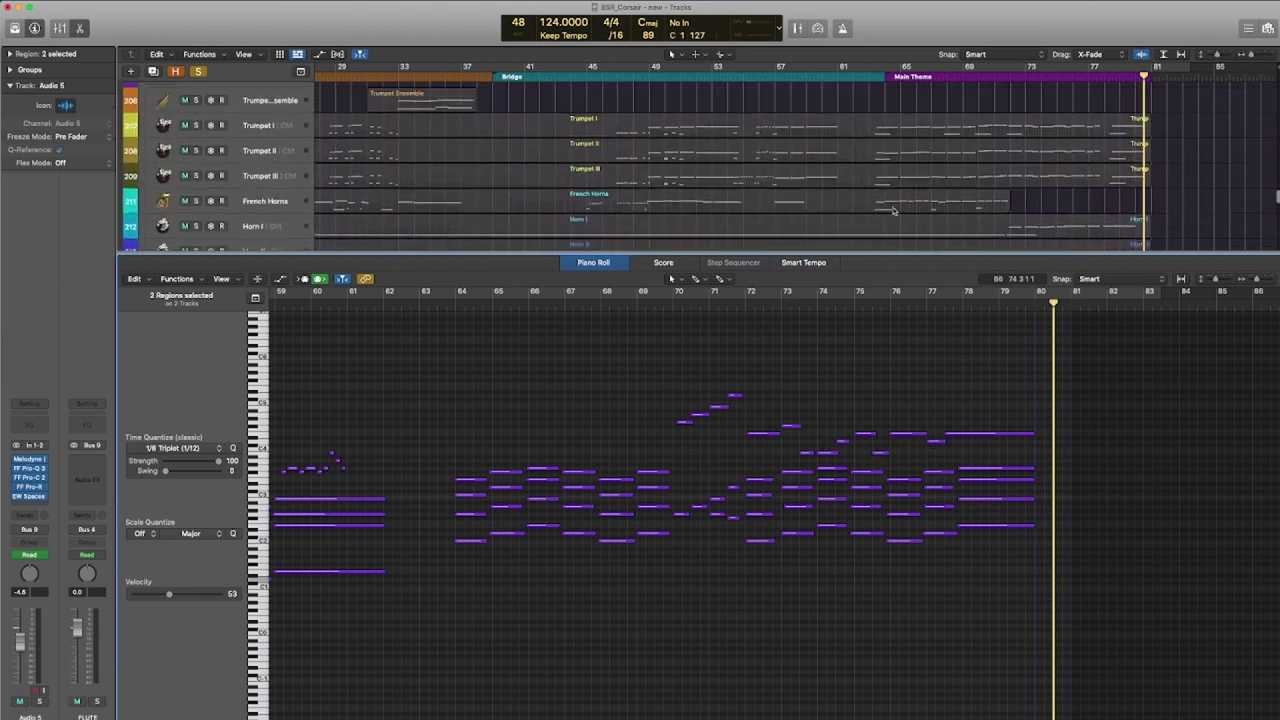
left_click(1153, 200)
left_click_drag(1176, 209, 990, 124)
scroll(660, 460, "left", 6)
scroll(745, 450, "up", 5)
left_click_drag(1193, 185, 1100, 124)
scroll(771, 426, "left", 4)
left_click(750, 437)
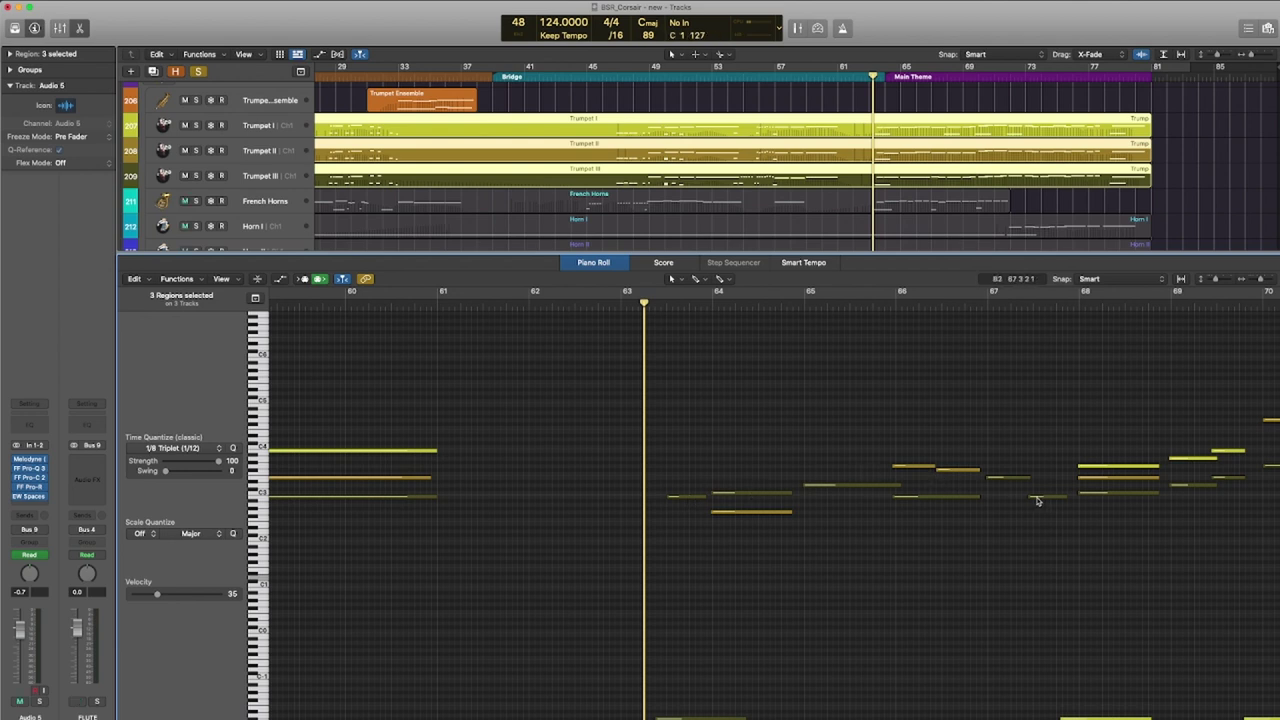
left_click(622, 302)
key("space")
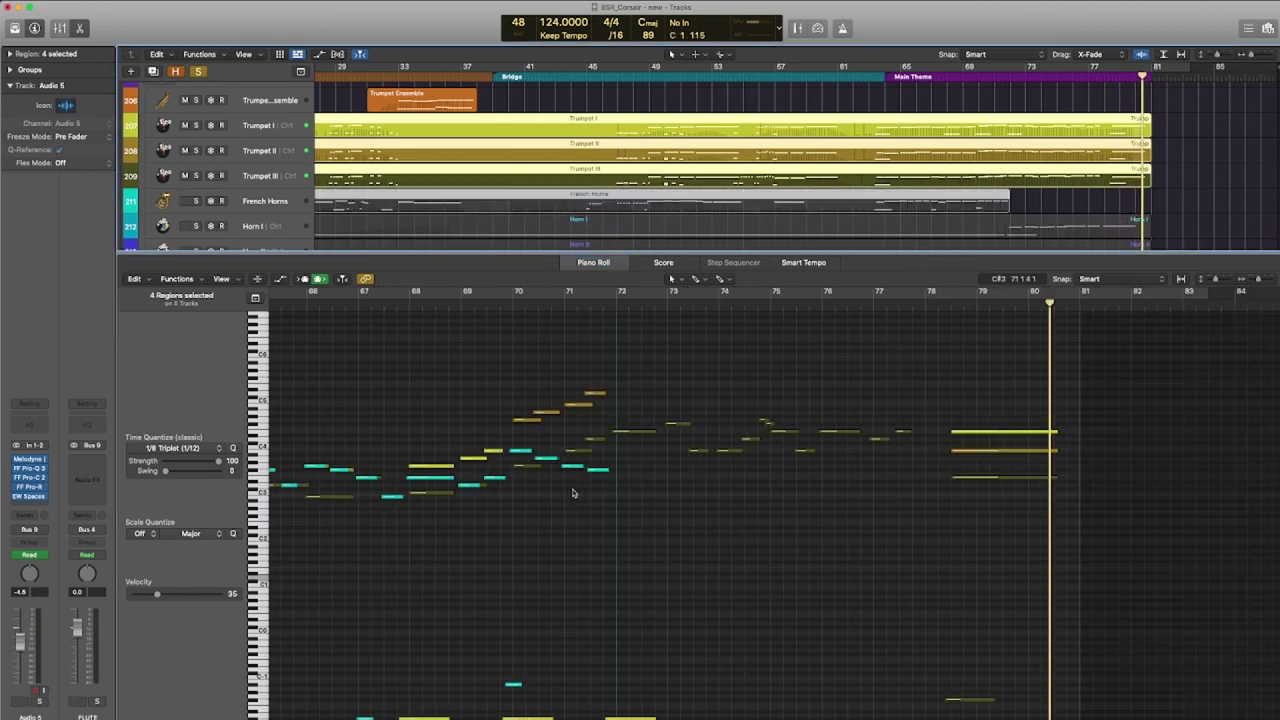
Add the French Horns region to the trumpet selection and compare their notes between bars 64 and 72.
scroll(573, 493, "left", 5)
key("super+Right")
scroll(865, 483, "right", 5)
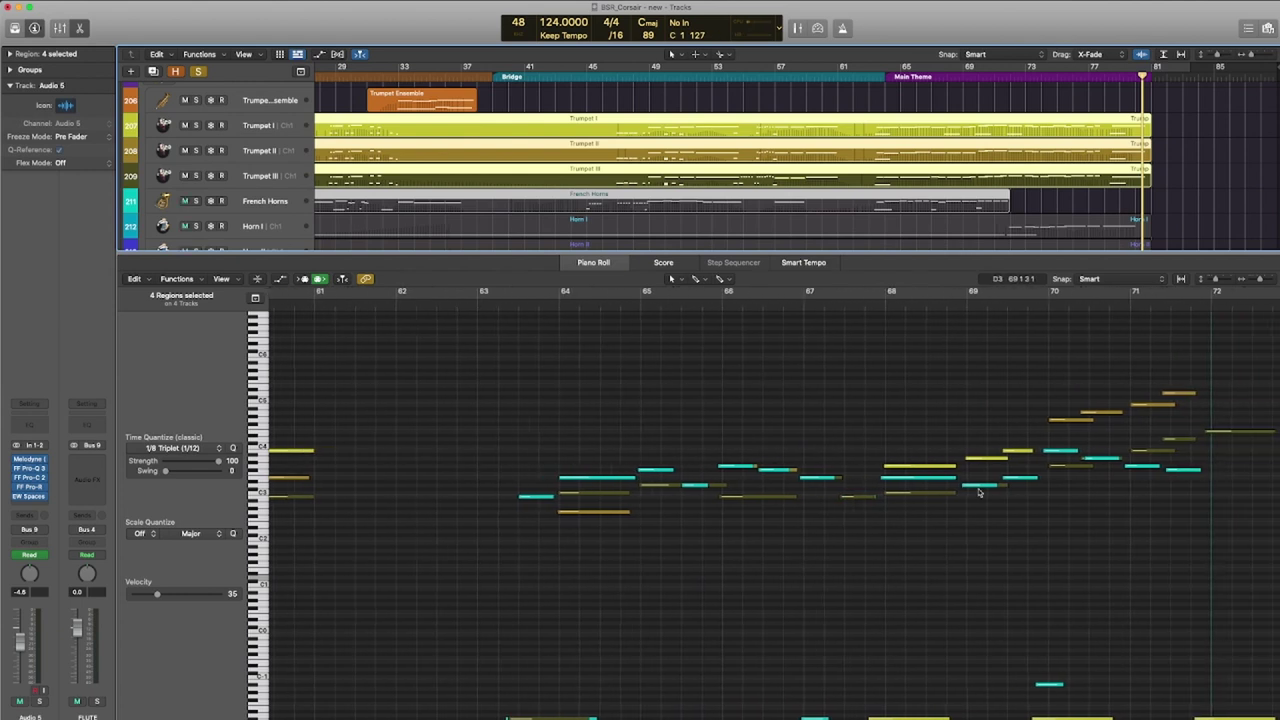
scroll(1102, 477, "right", 1)
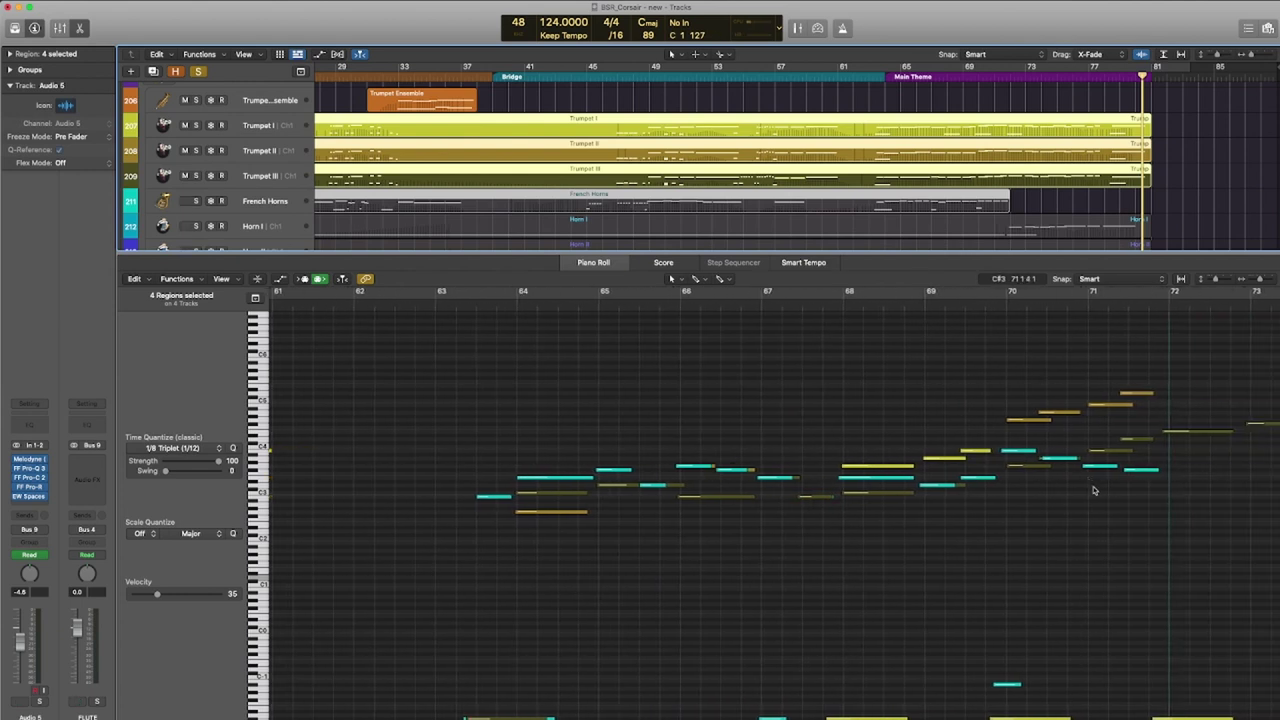
scroll(1091, 490, "right", 8)
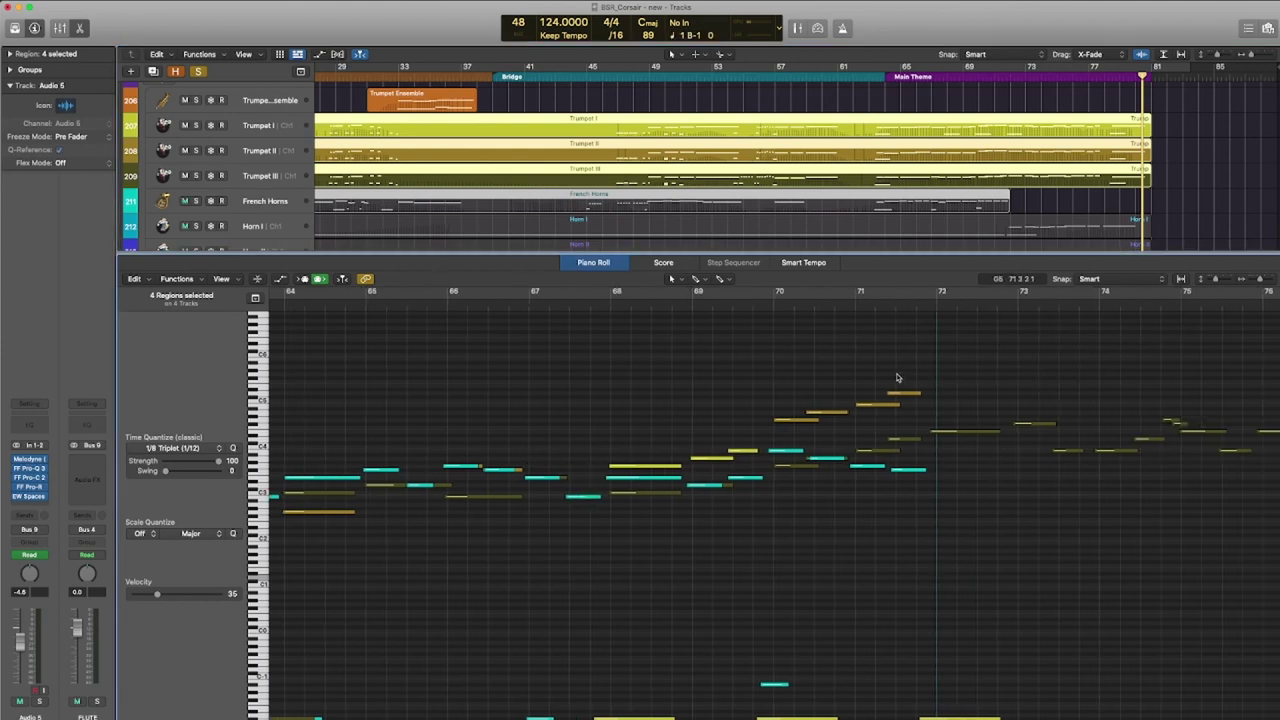
Bring the French horns into the soloed brass and play from just after bar 69.
left_click(759, 304)
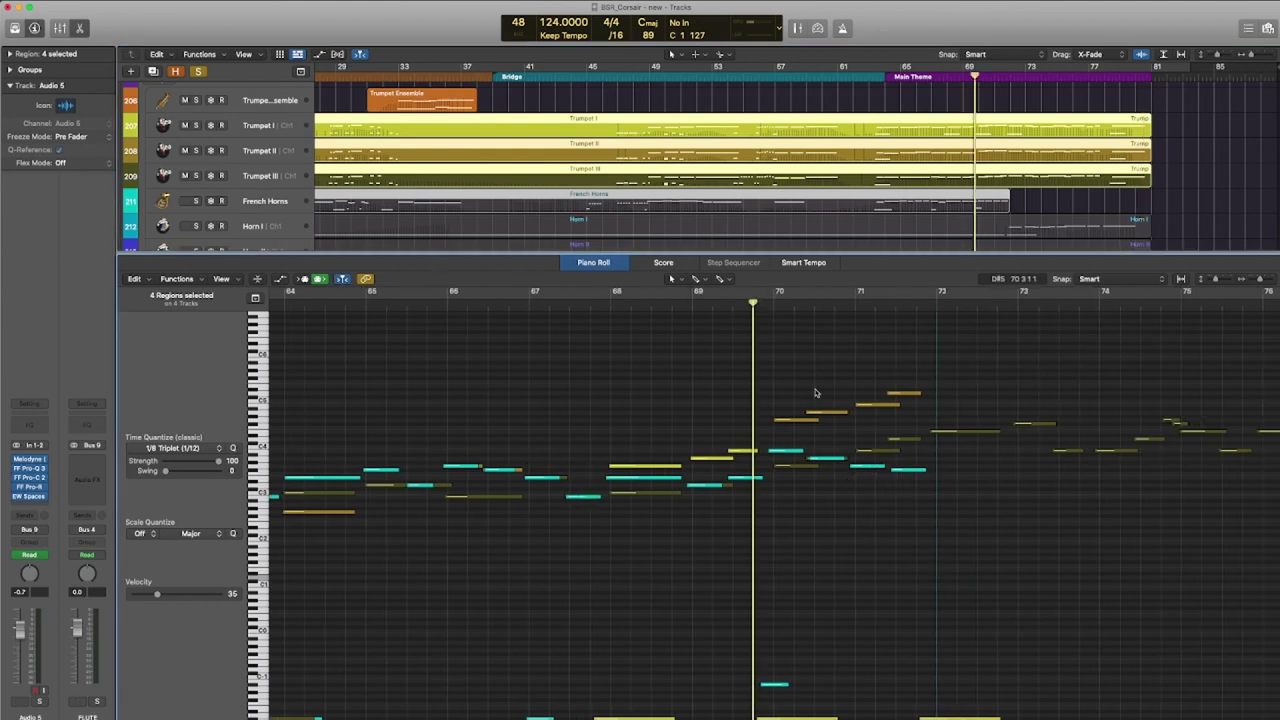
key("ctrl+m")
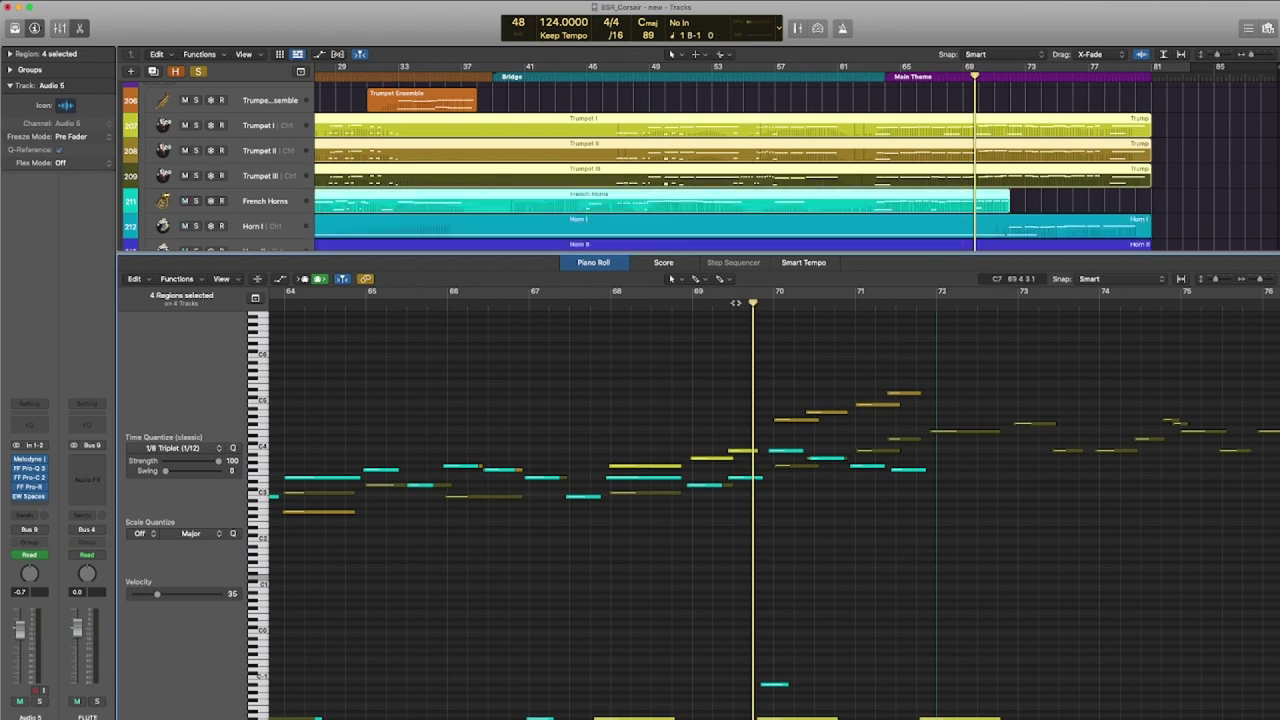
left_click(716, 303)
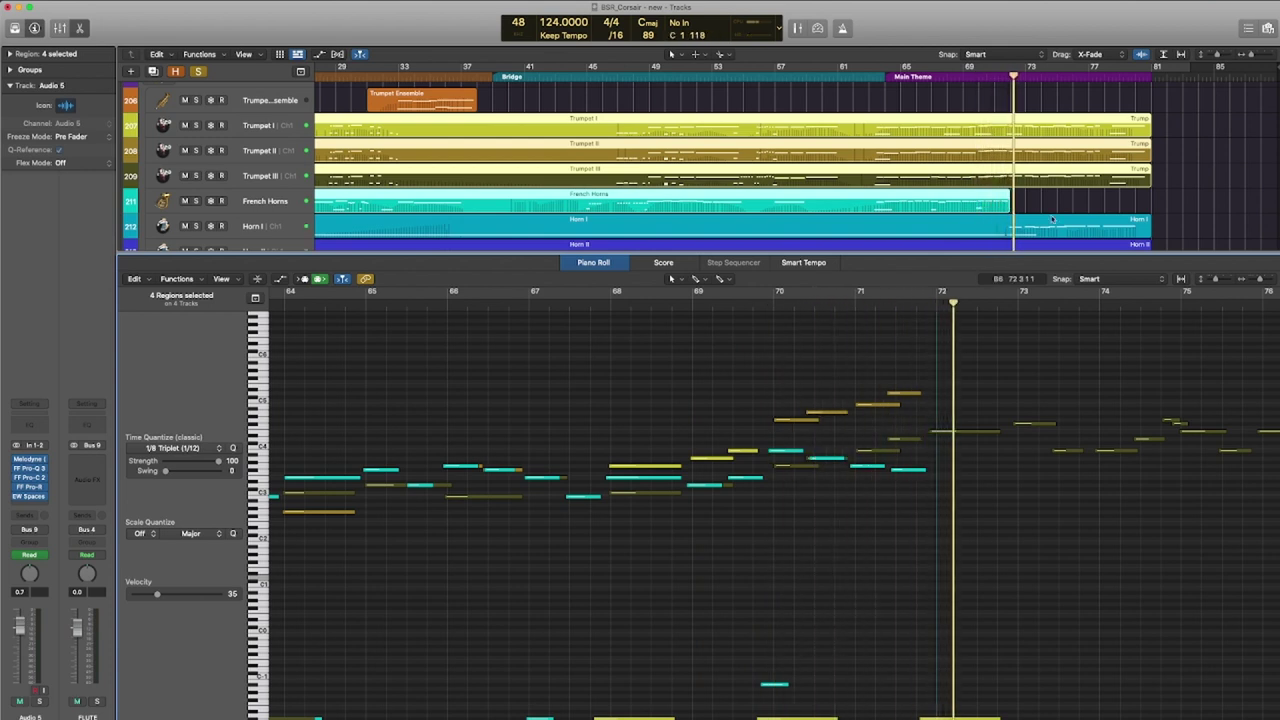
Add the Horn I to Horn IV regions to the selection and examine their chords from bar 72 on.
scroll(1054, 215, "down", 3)
left_click_drag(1165, 226, 1122, 132)
scroll(1045, 483, "right", 5)
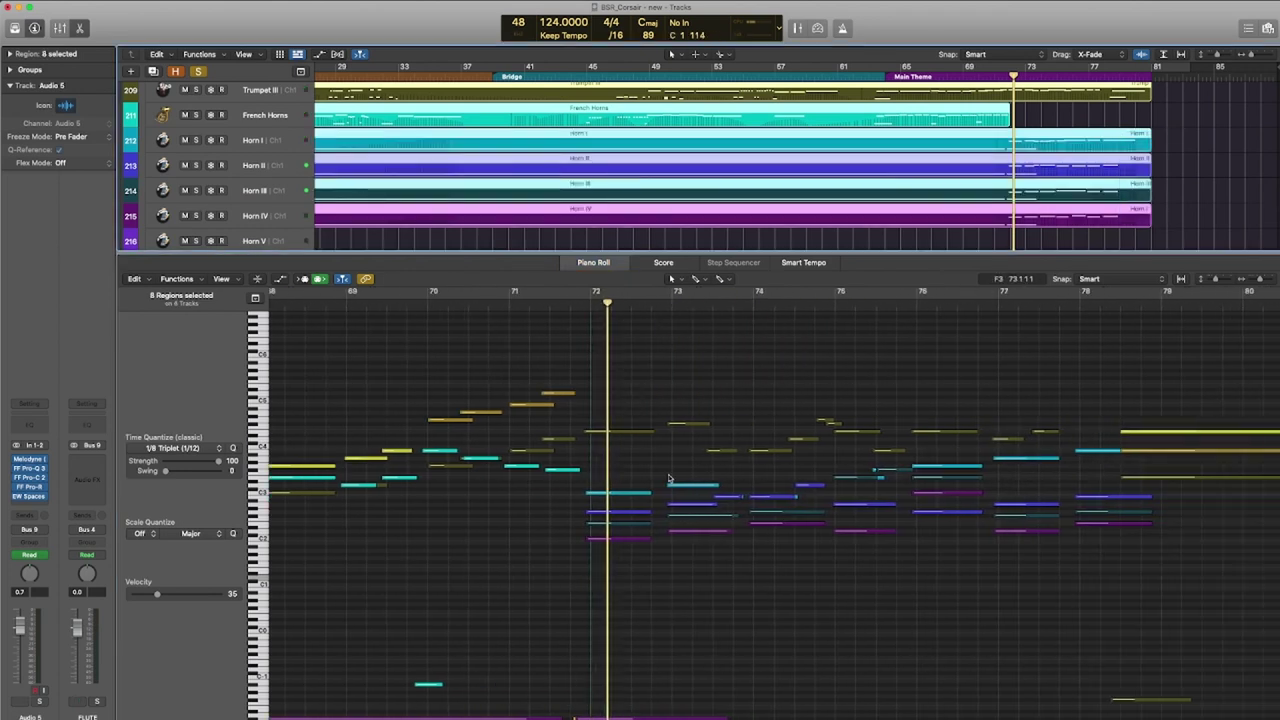
scroll(703, 519, "left", 3)
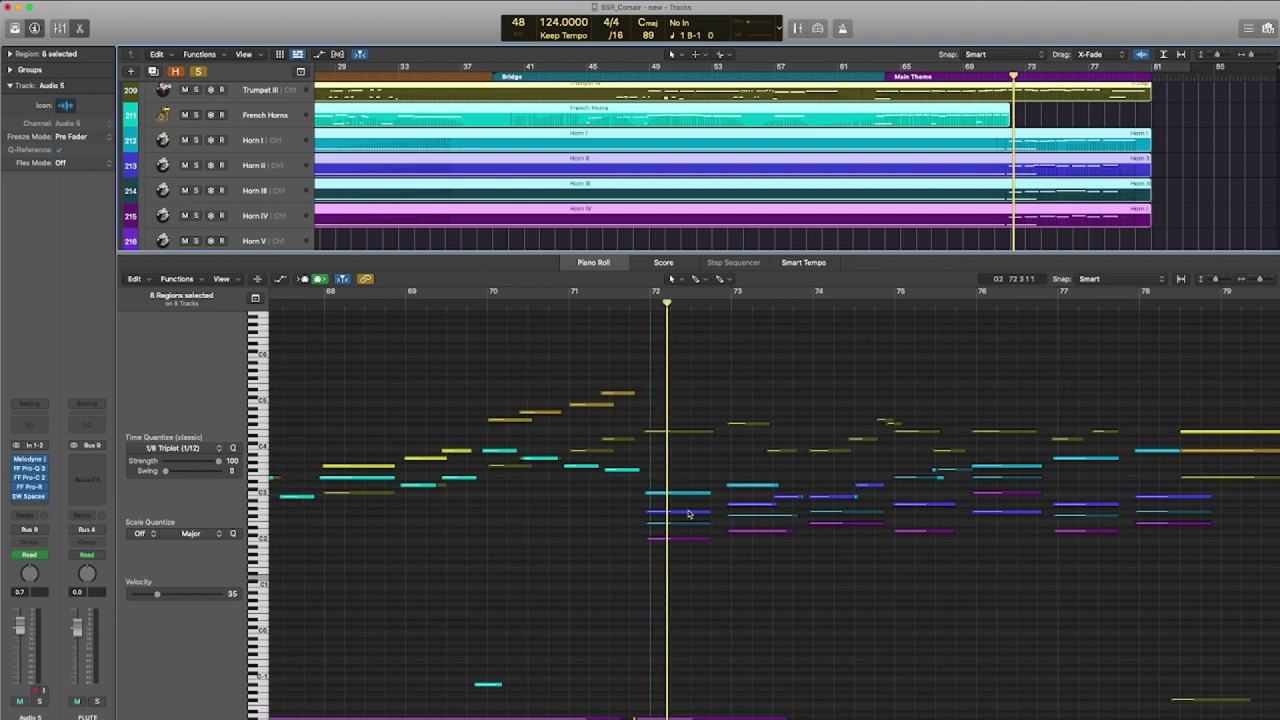
Play the soloed trumpets and horns from about halfway through bar 70 and follow their notes to the end of the section.
scroll(755, 481, "left", 1)
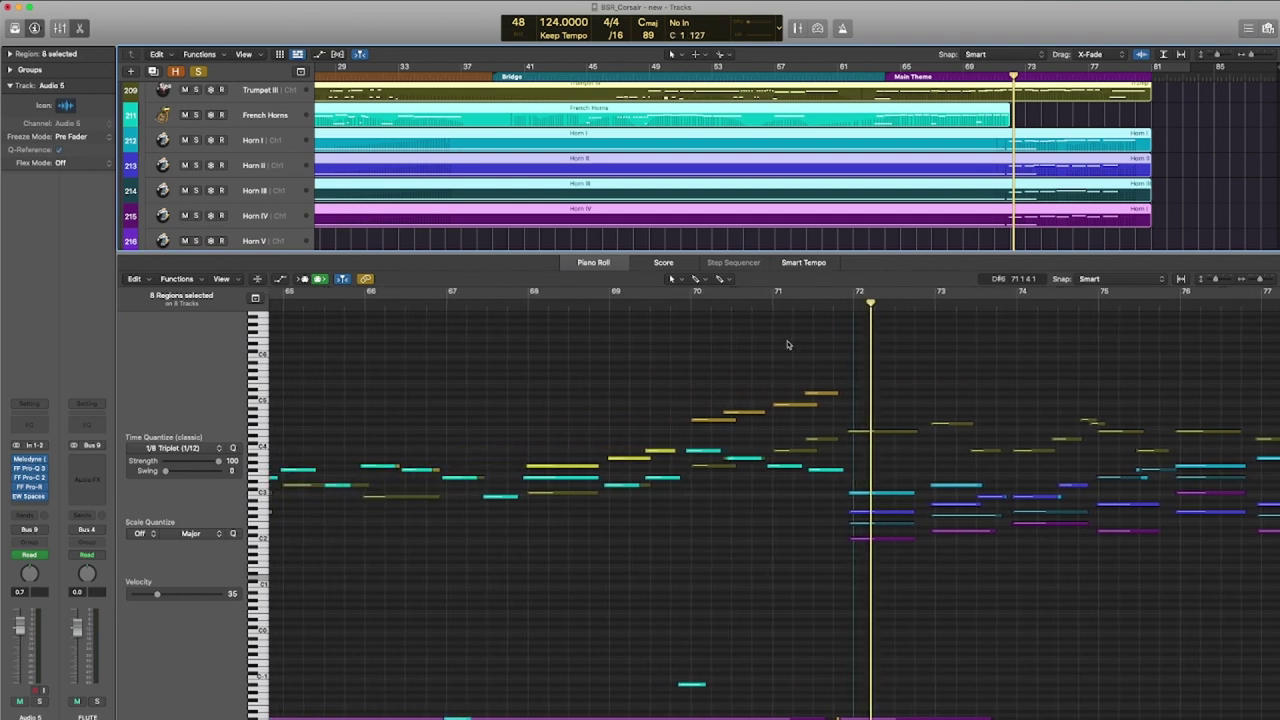
left_click(738, 306)
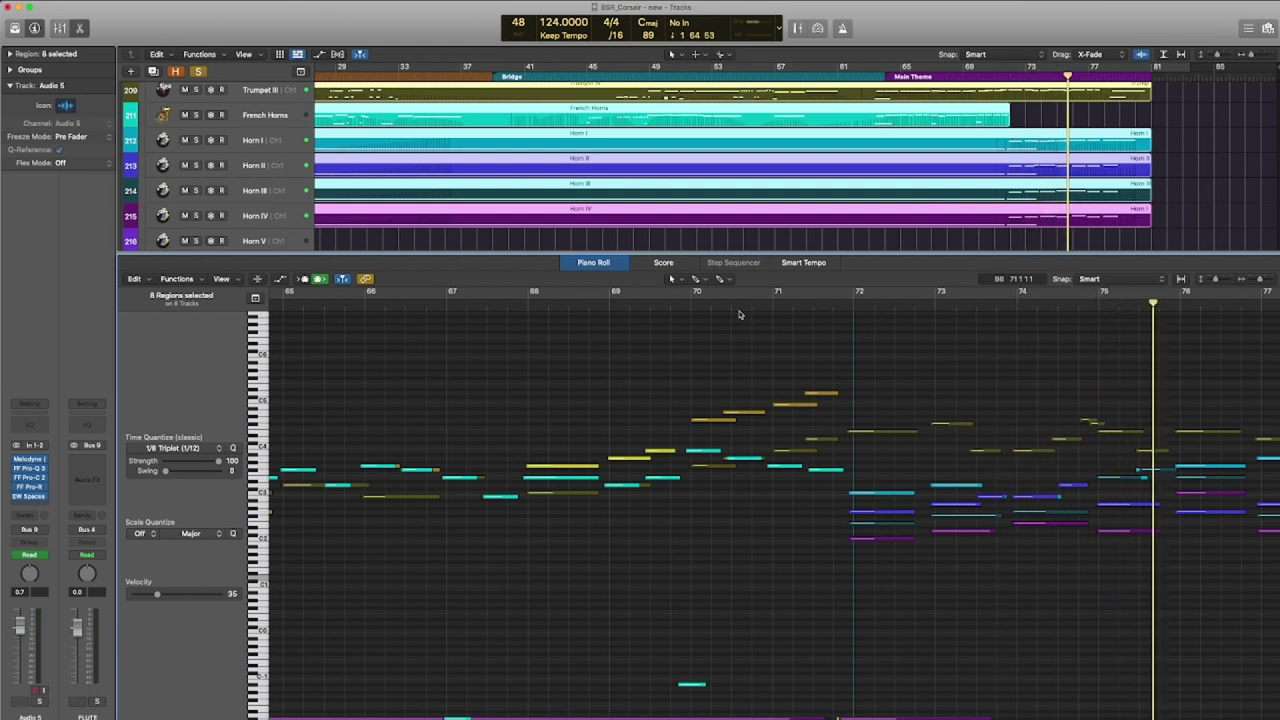
scroll(739, 314, "left", 5)
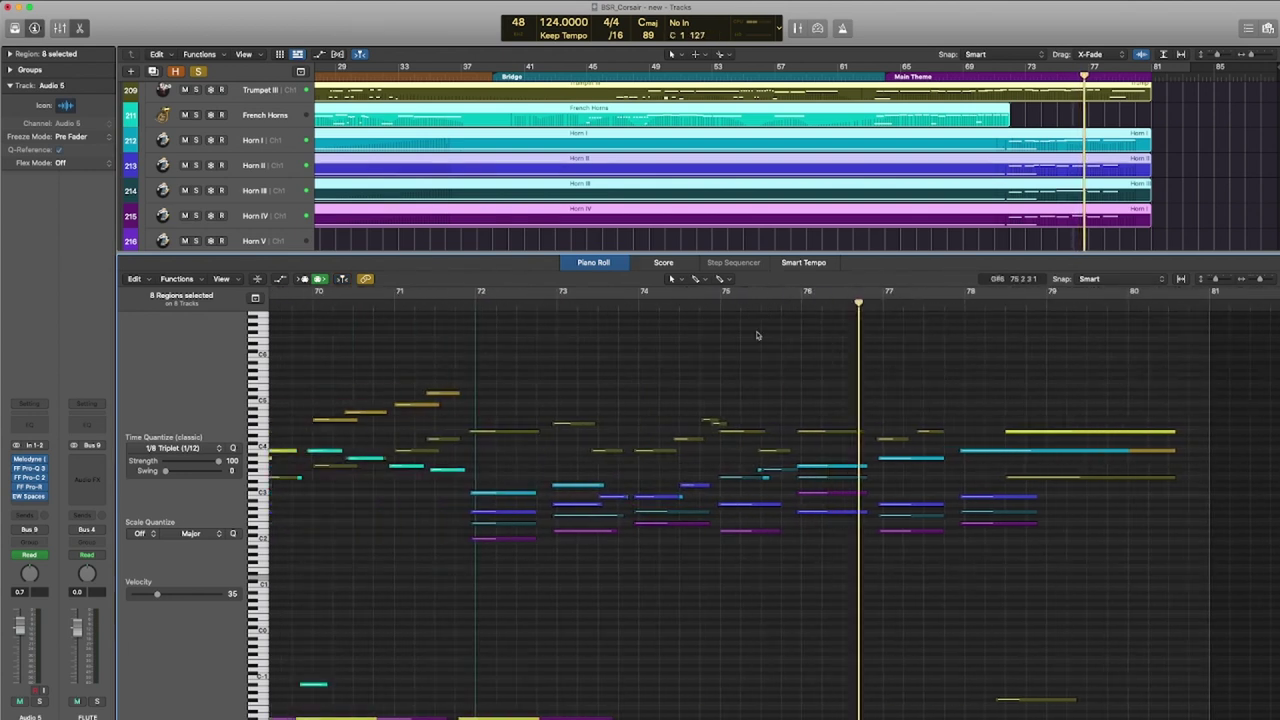
scroll(812, 377, "right", 1)
scroll(812, 377, "left", 2)
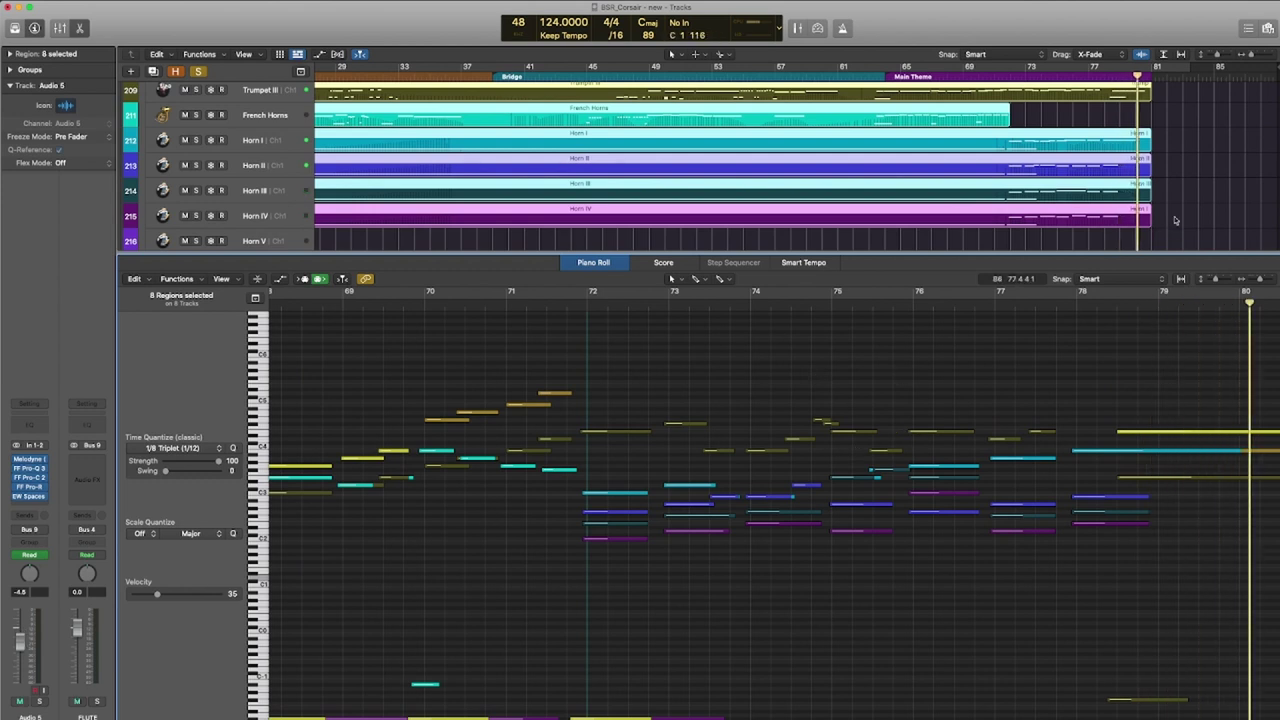
Narrow the selection to the Horn I to Horn IV regions and highlight their chords at bars 72 and 73.
left_click_drag(1173, 230, 1110, 137)
scroll(570, 477, "up", 5)
scroll(707, 492, "left", 5)
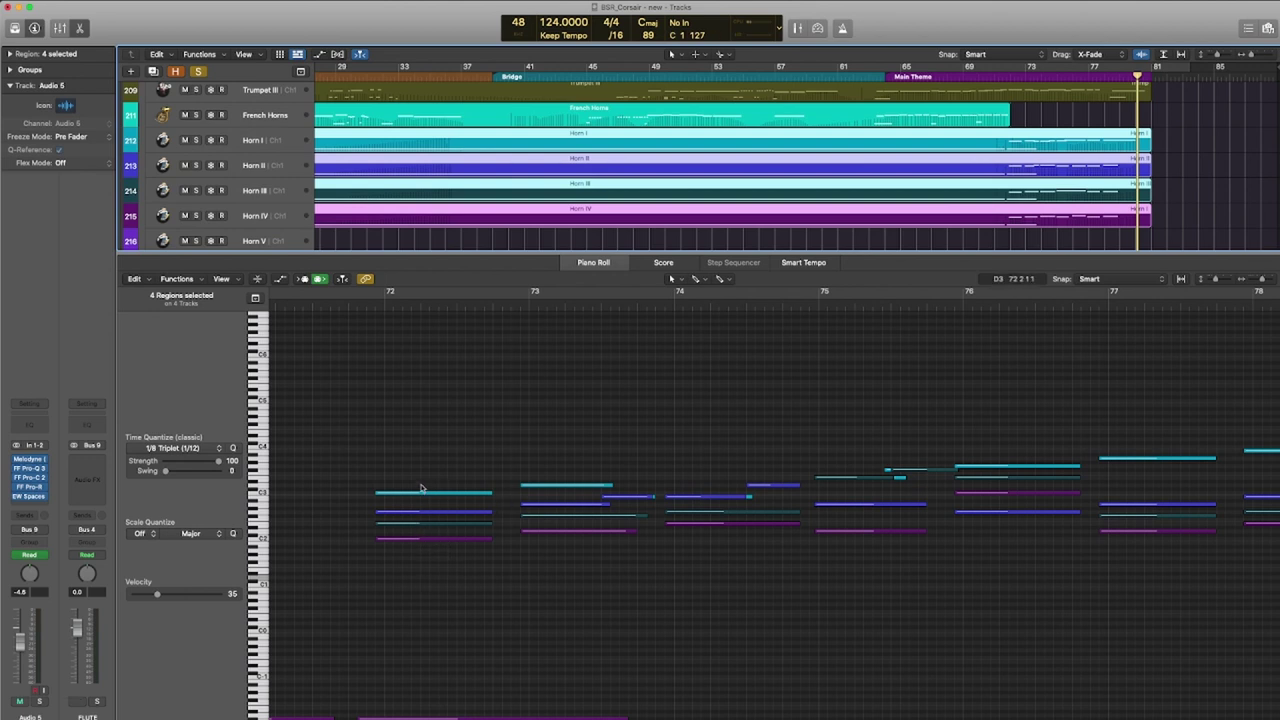
left_click_drag(381, 423, 548, 585)
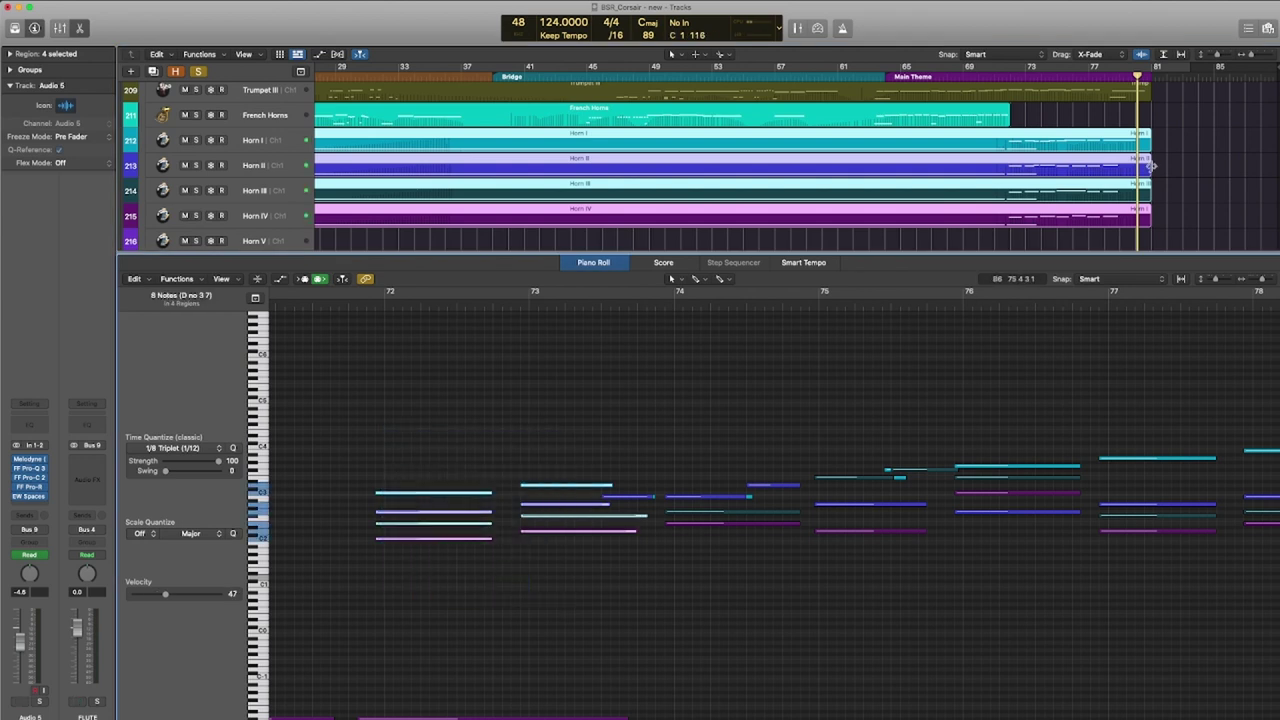
Add the Trumpet I, Trumpet II and Trumpet III regions to the horn selection and compare their notes from bar 72 to bar 78.
scroll(1151, 167, "up", 3)
left_click_drag(1163, 186, 1119, 94)
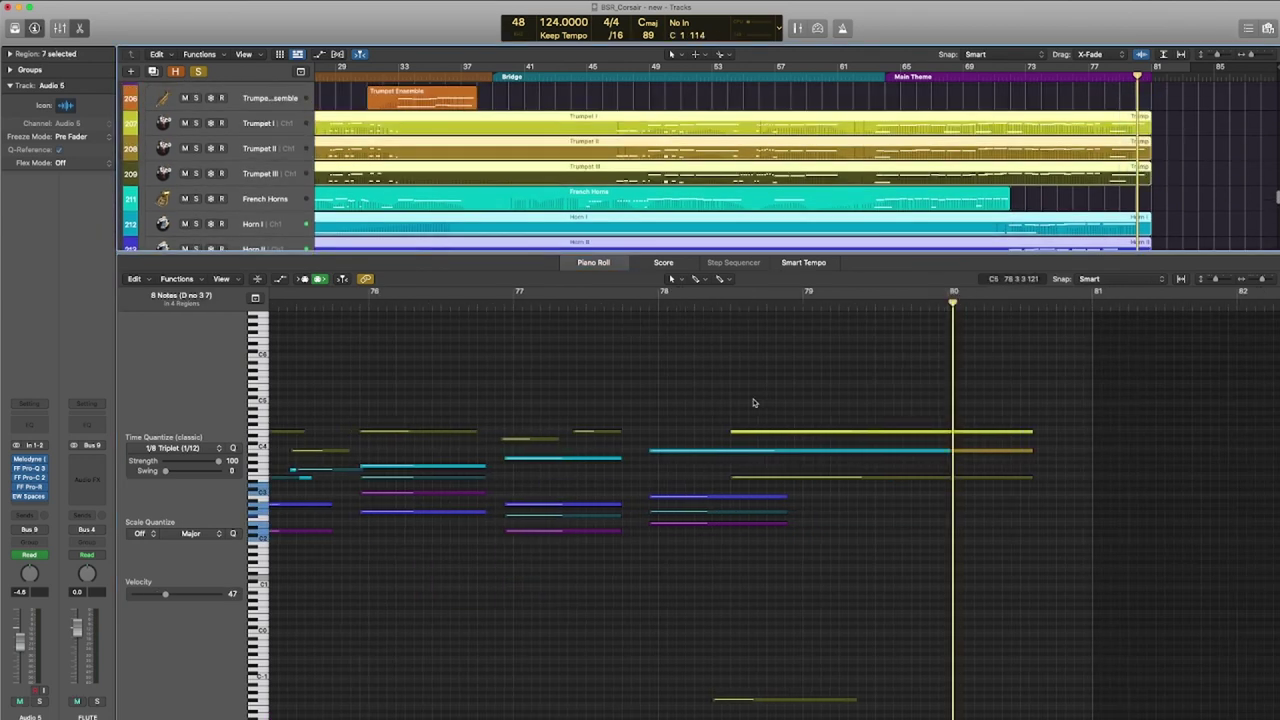
scroll(796, 432, "left", 5)
scroll(836, 476, "up", 1)
left_click(757, 489)
scroll(774, 478, "right", 2)
scroll(774, 478, "right", 1)
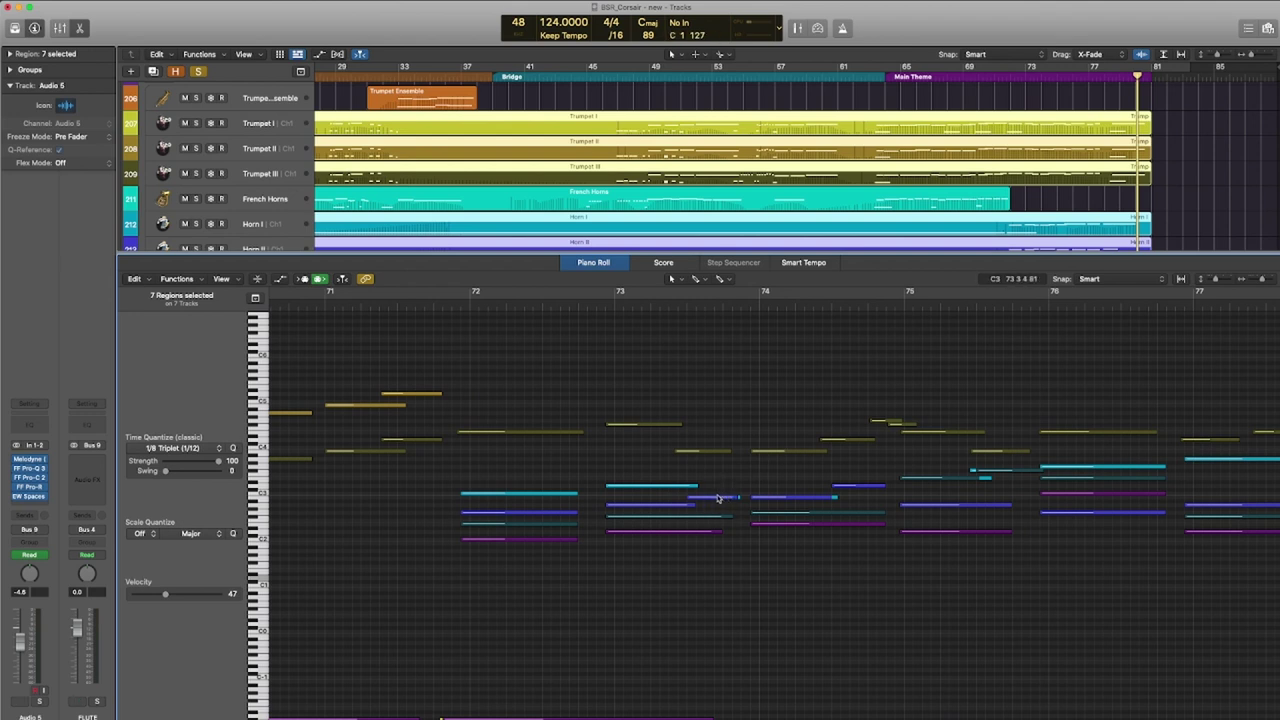
scroll(829, 489, "right", 10)
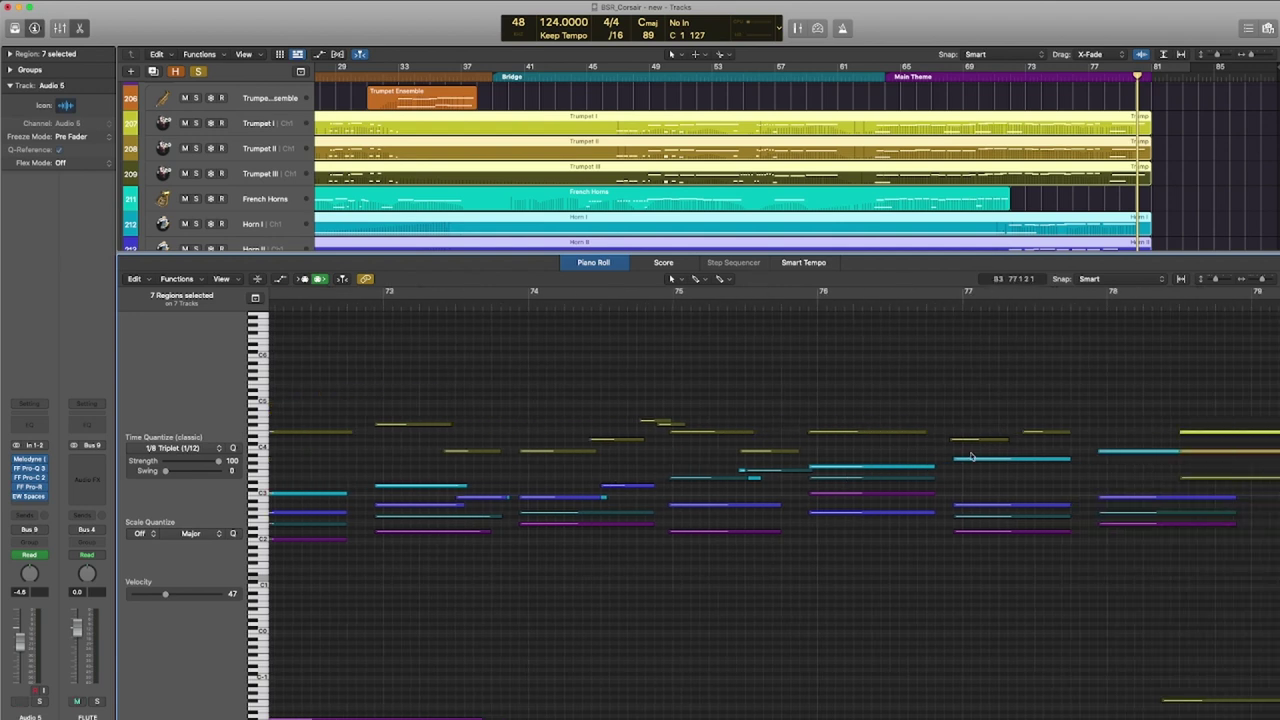
scroll(729, 479, "left", 7)
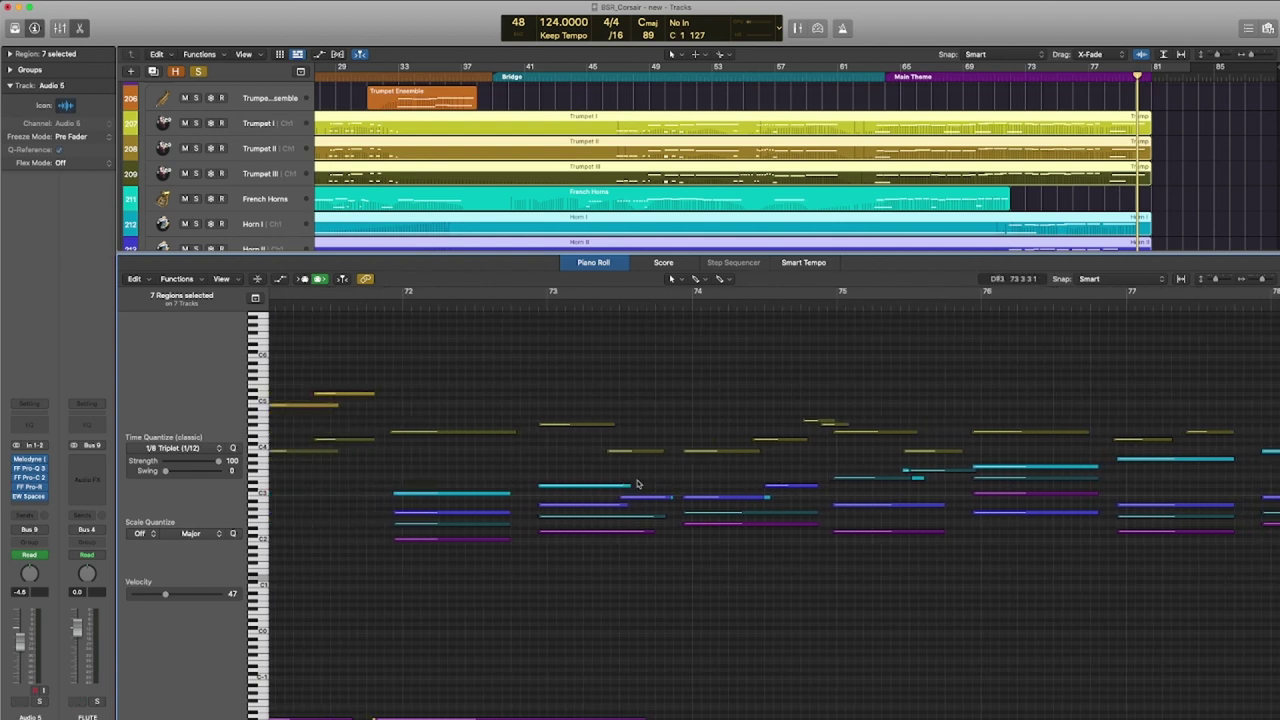
scroll(728, 497, "left", 4)
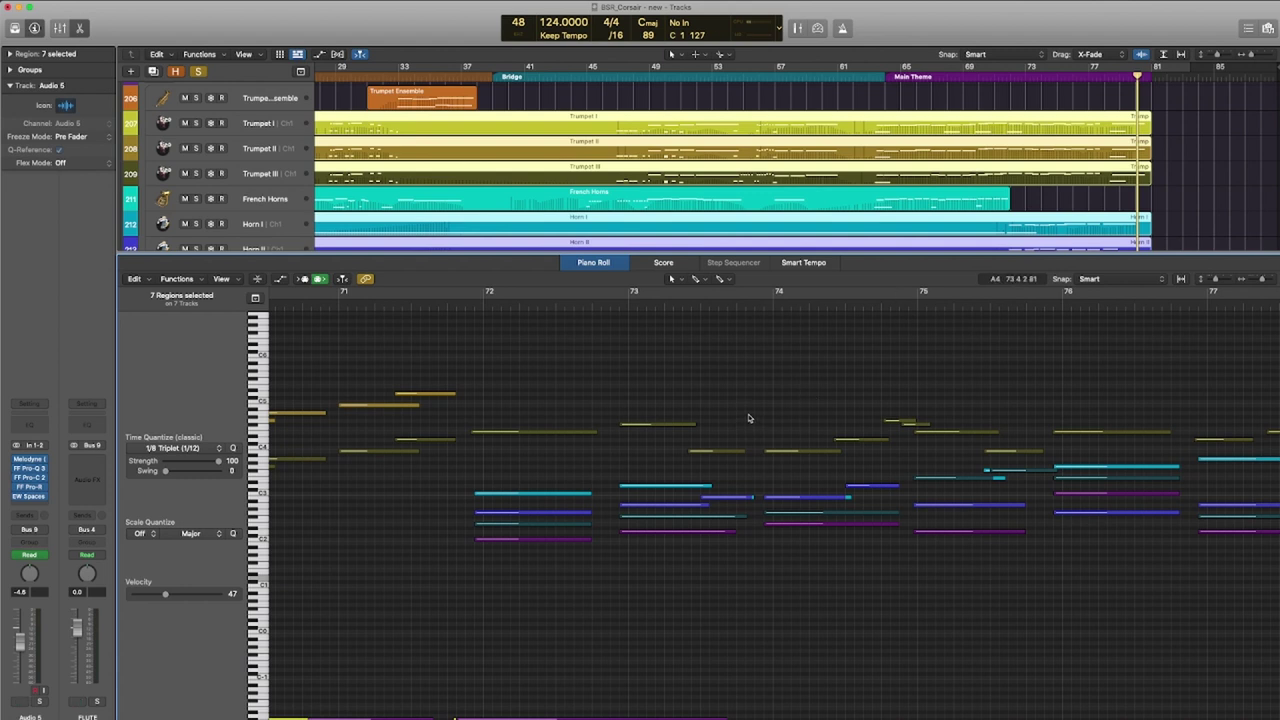
Select only the Horn I to Horn IV regions and play them soloed from just before bar 72 through bar 80.
scroll(1080, 217, "down", 4)
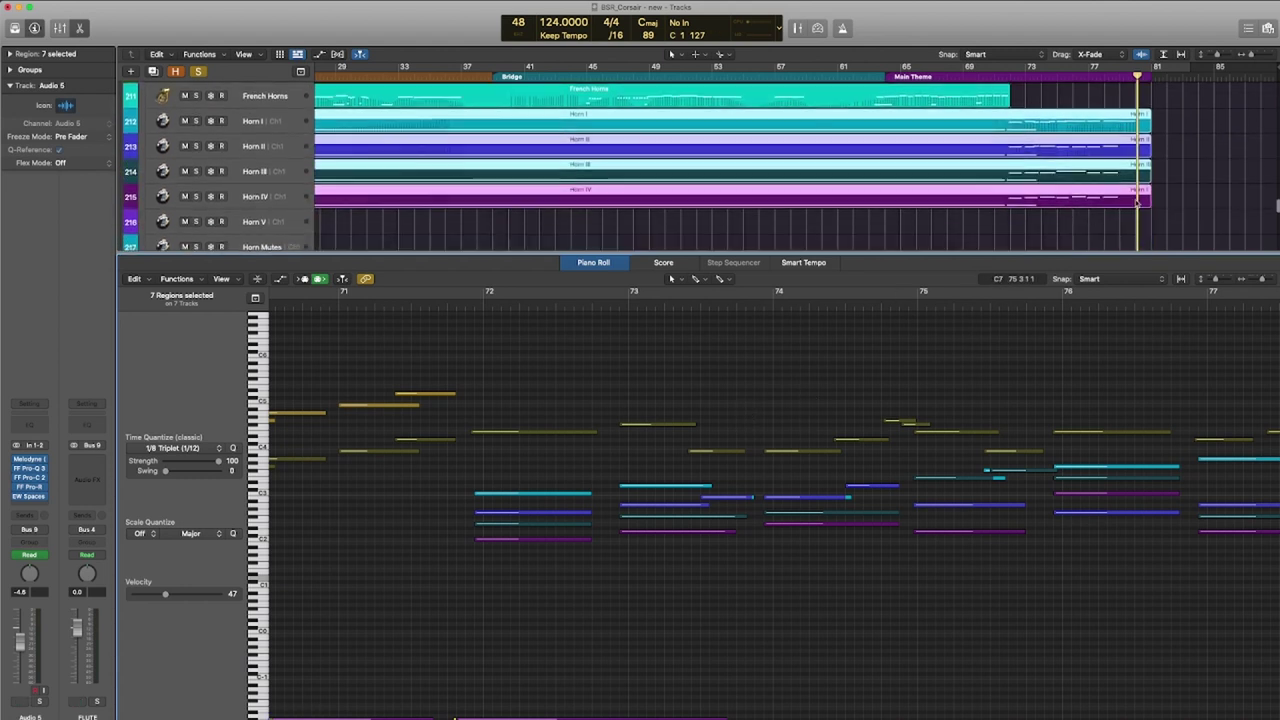
left_click_drag(1176, 210, 1111, 115)
scroll(848, 448, "left", 10)
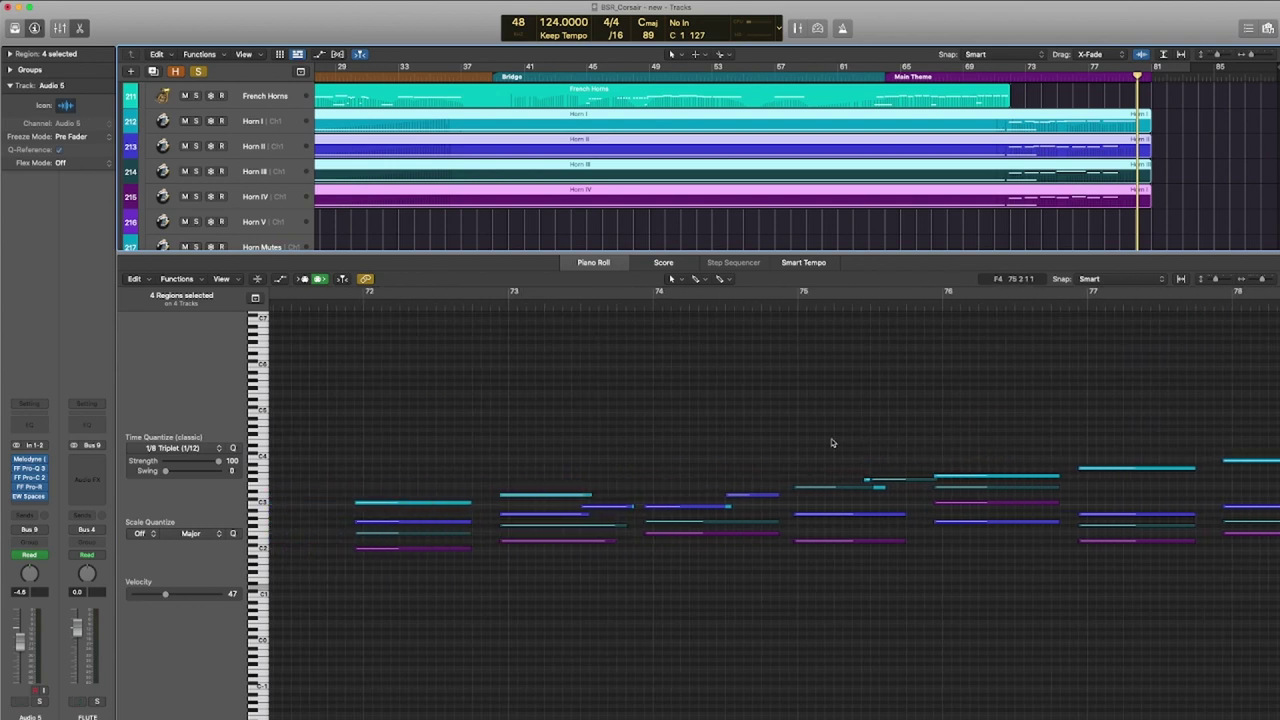
scroll(815, 440, "left", 6)
scroll(790, 345, "right", 5)
left_click(408, 304)
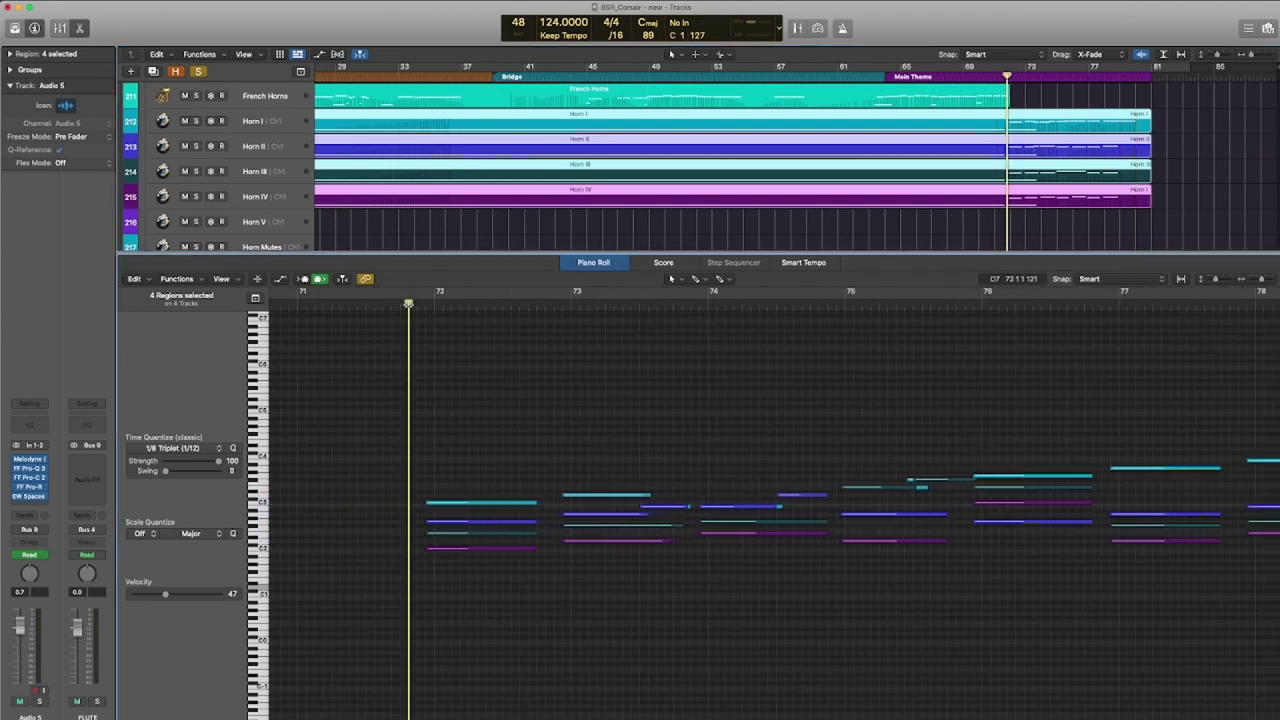
key("space")
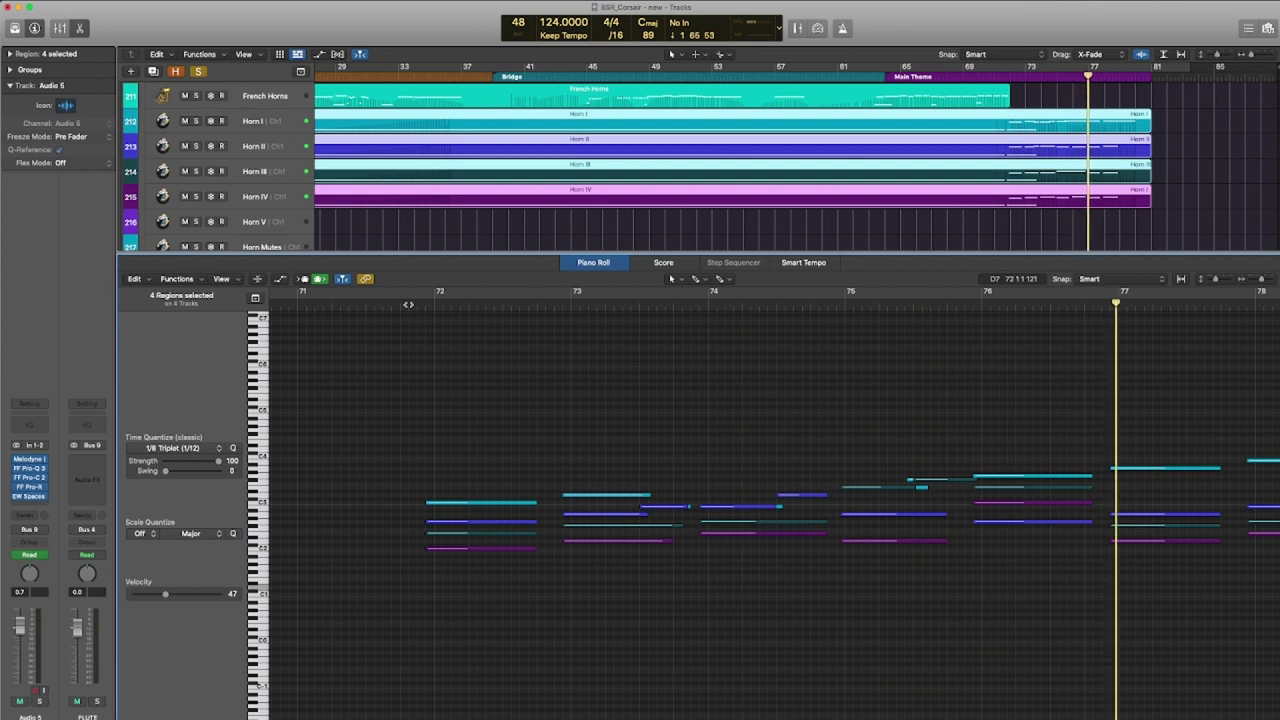
scroll(429, 400, "left", 5)
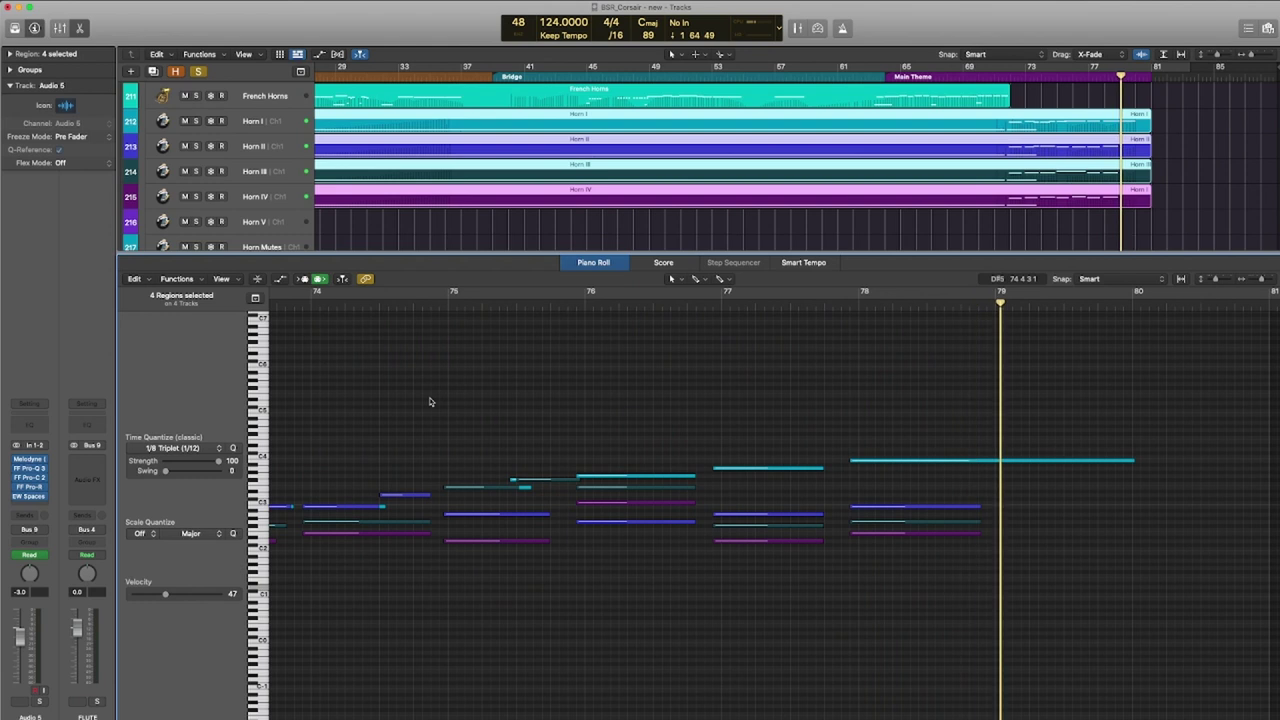
key("super+Left")
key("super+Left")
key("super+Left")
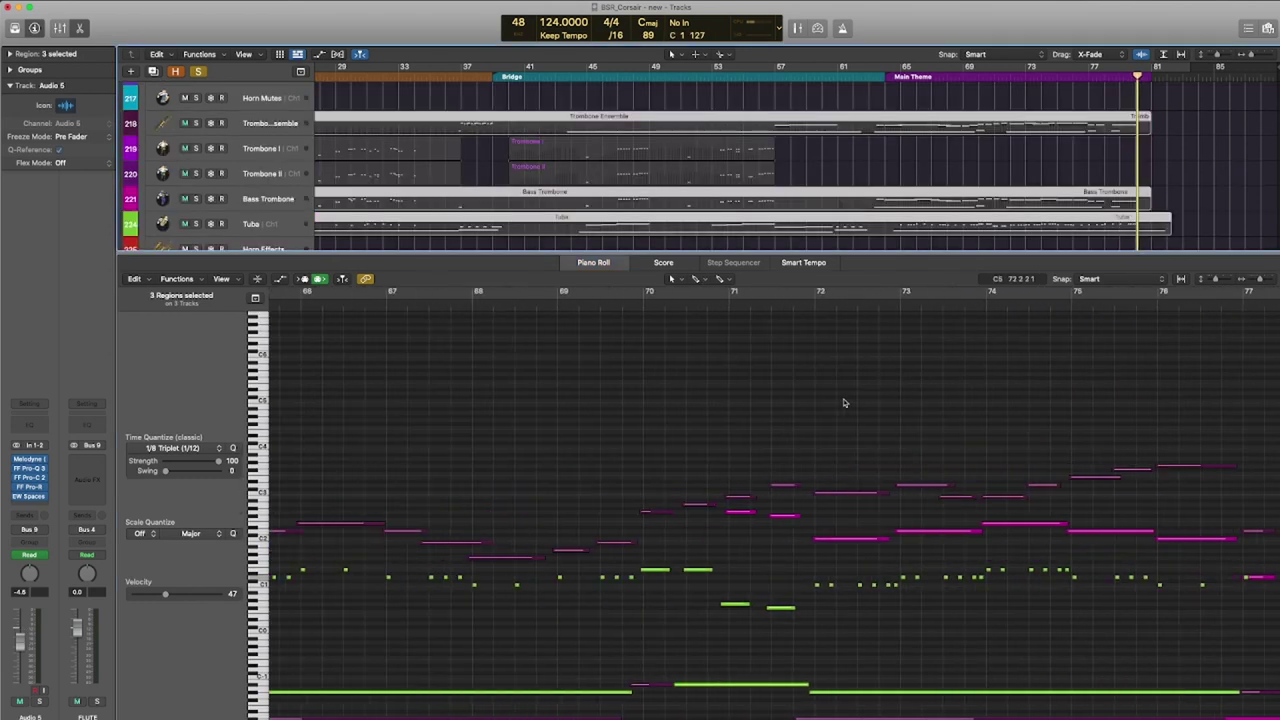
Select the Trombone Ensemble, Bass Trombone and Tuba regions and play them soloed from bar 70.
scroll(865, 435, "down", 3)
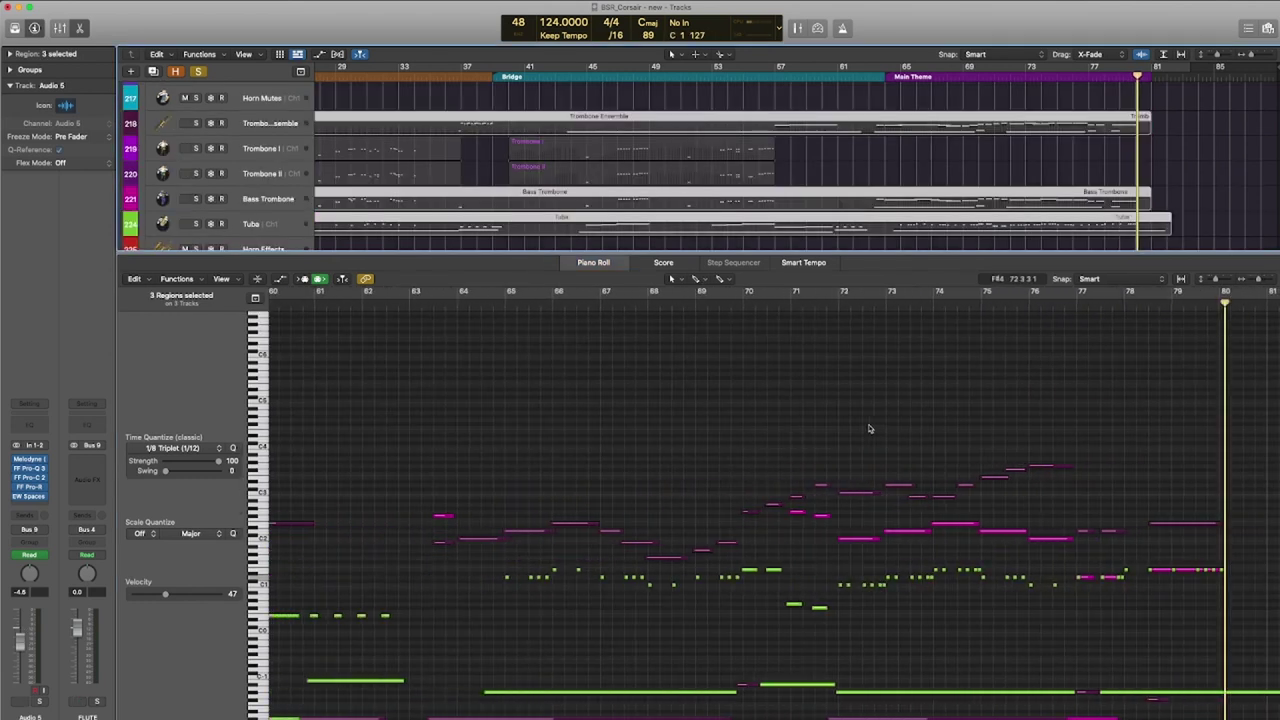
left_click(749, 303)
left_click(901, 172)
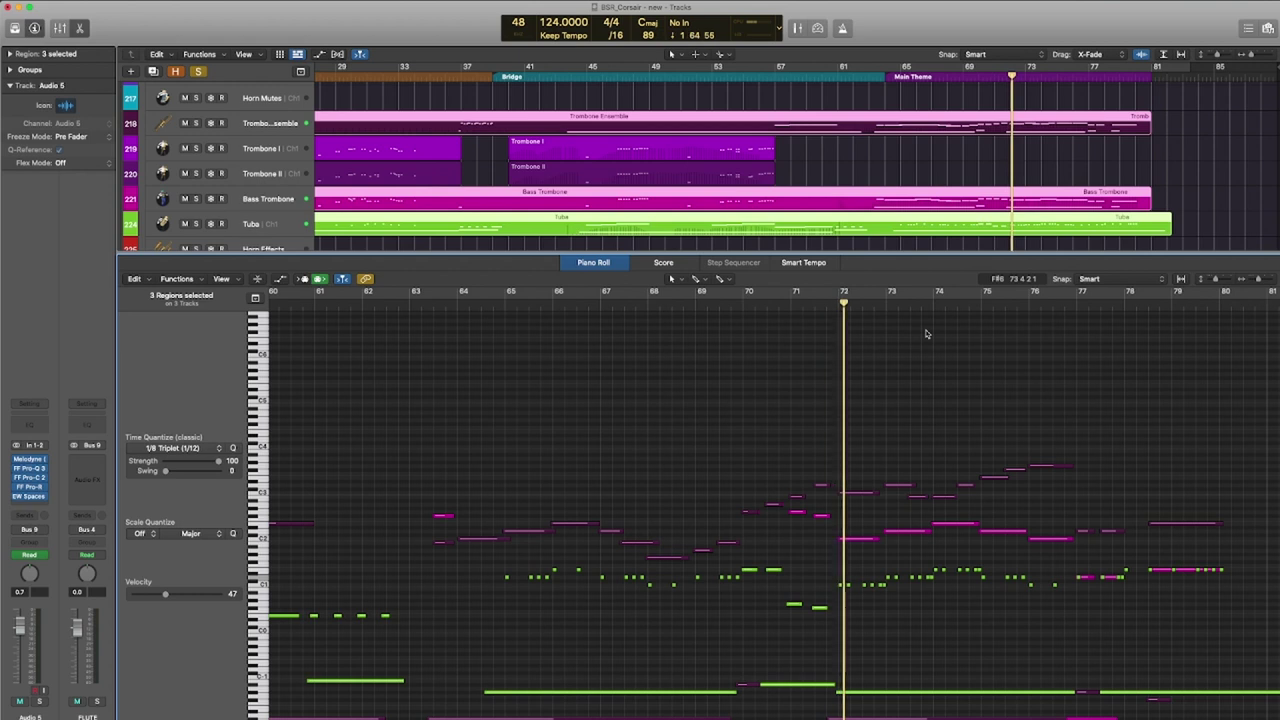
Add the Horn I to Horn IV regions to the low brass selection during playback and follow the combined notes past bar 77.
scroll(926, 340, "up", 2)
scroll(1173, 232, "up", 5)
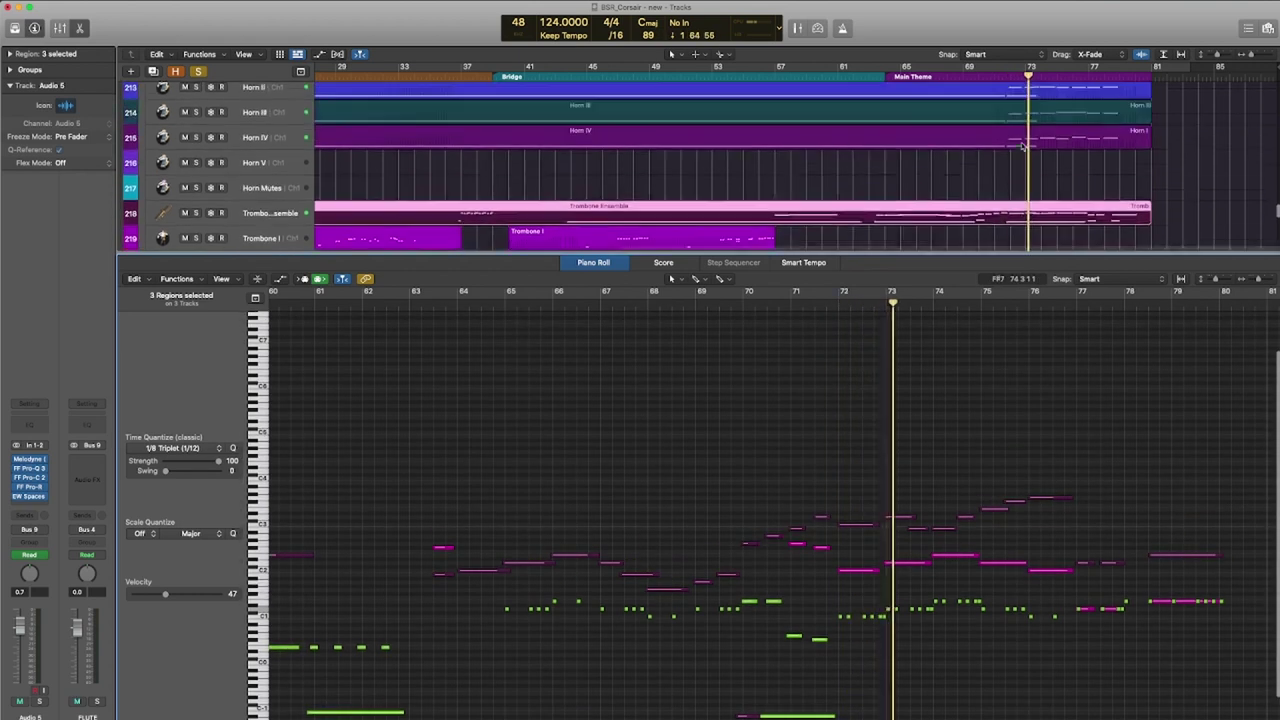
left_click_drag(1173, 232, 1090, 138)
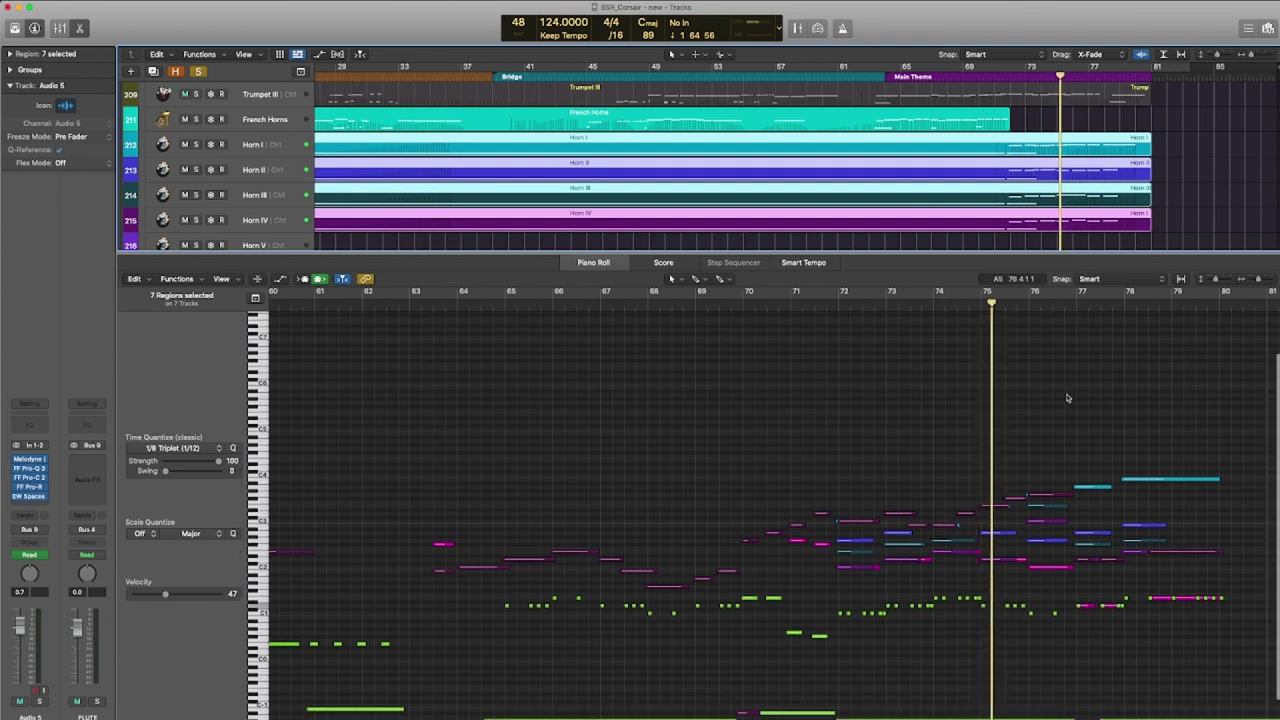
scroll(1065, 390, "right", 3)
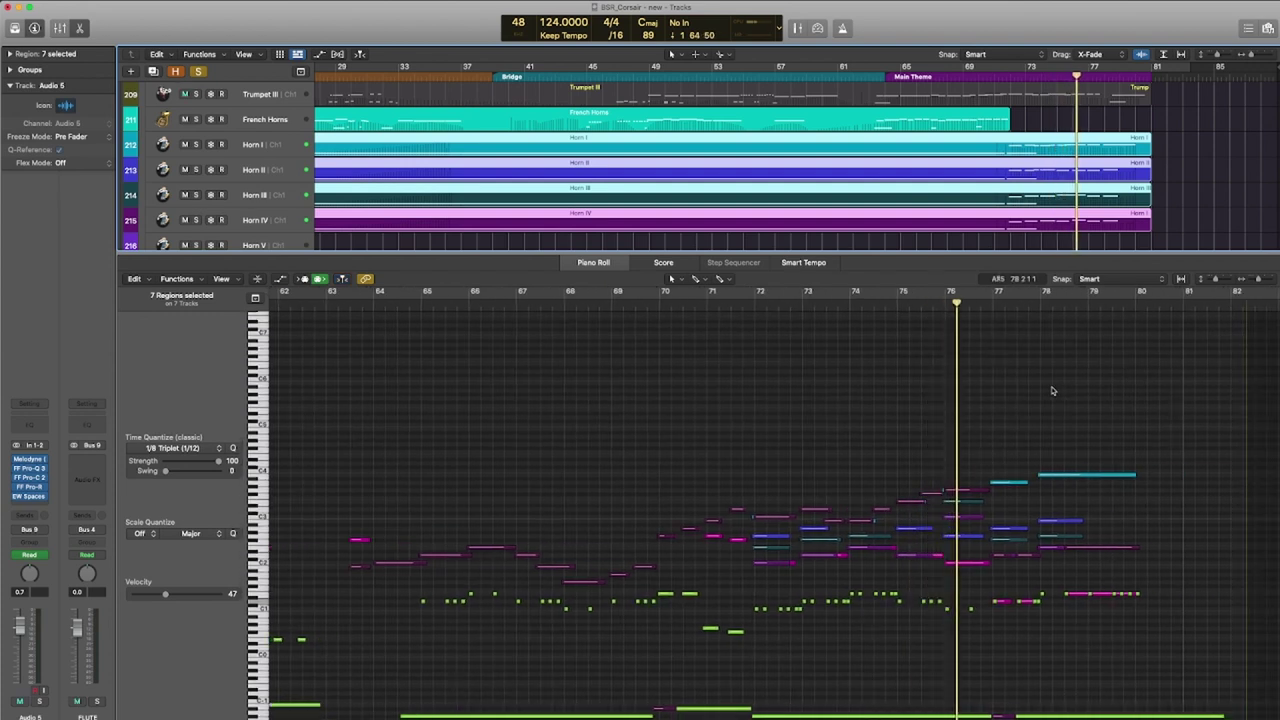
scroll(1054, 390, "right", 2)
scroll(1052, 390, "right", 2)
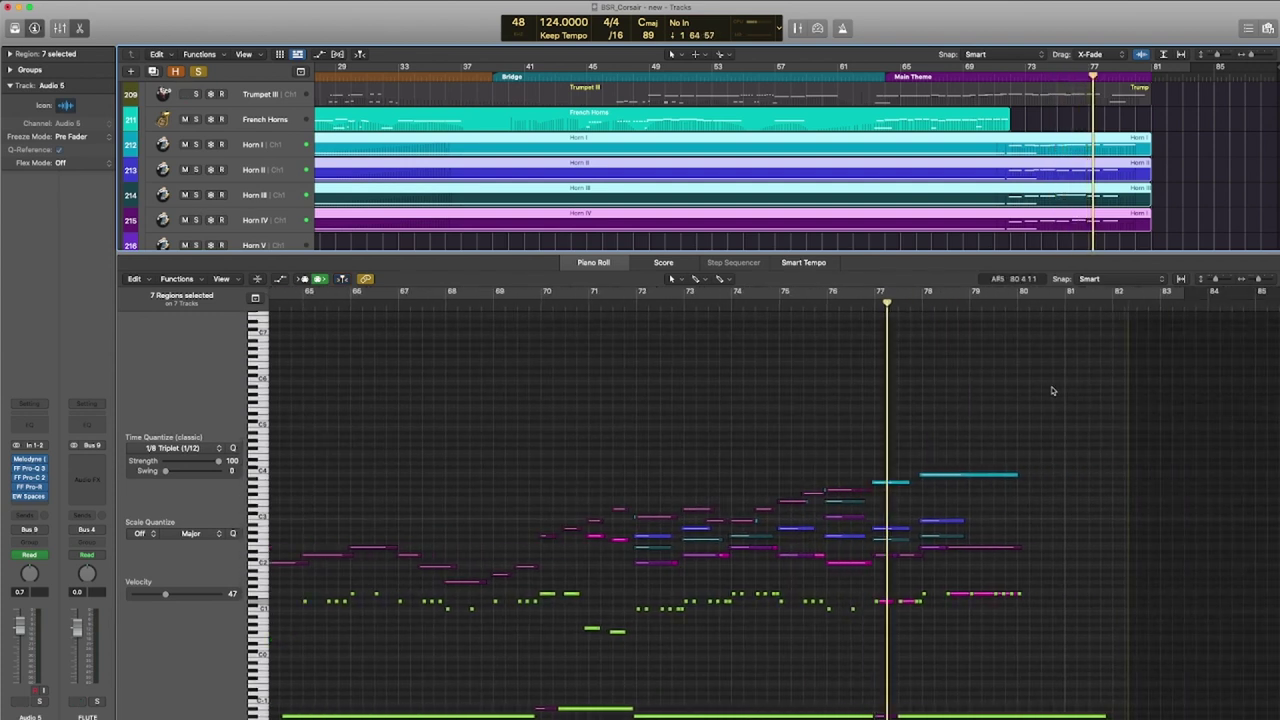
scroll(1045, 386, "left", 2)
Turn off solo, play the full orchestra from the start of the Main Theme, and show all regions' notes together in the Piano Roll.
left_click(86, 32)
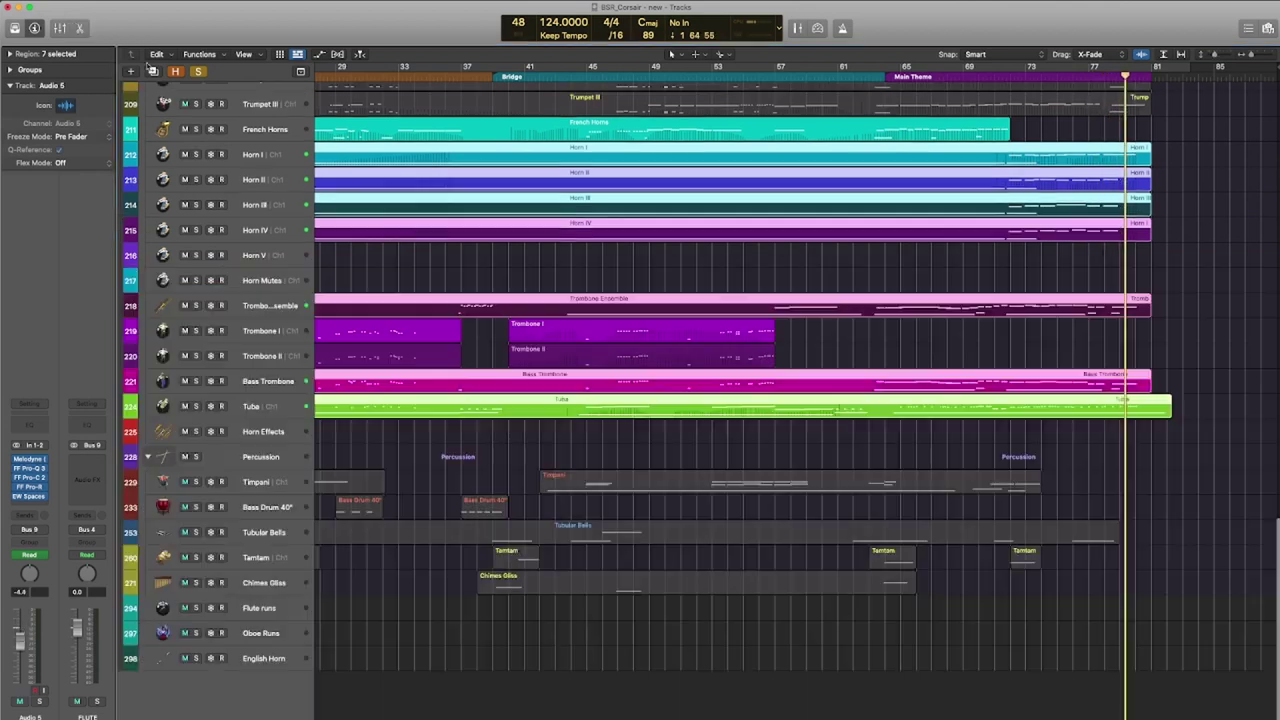
scroll(1067, 345, "up", 12)
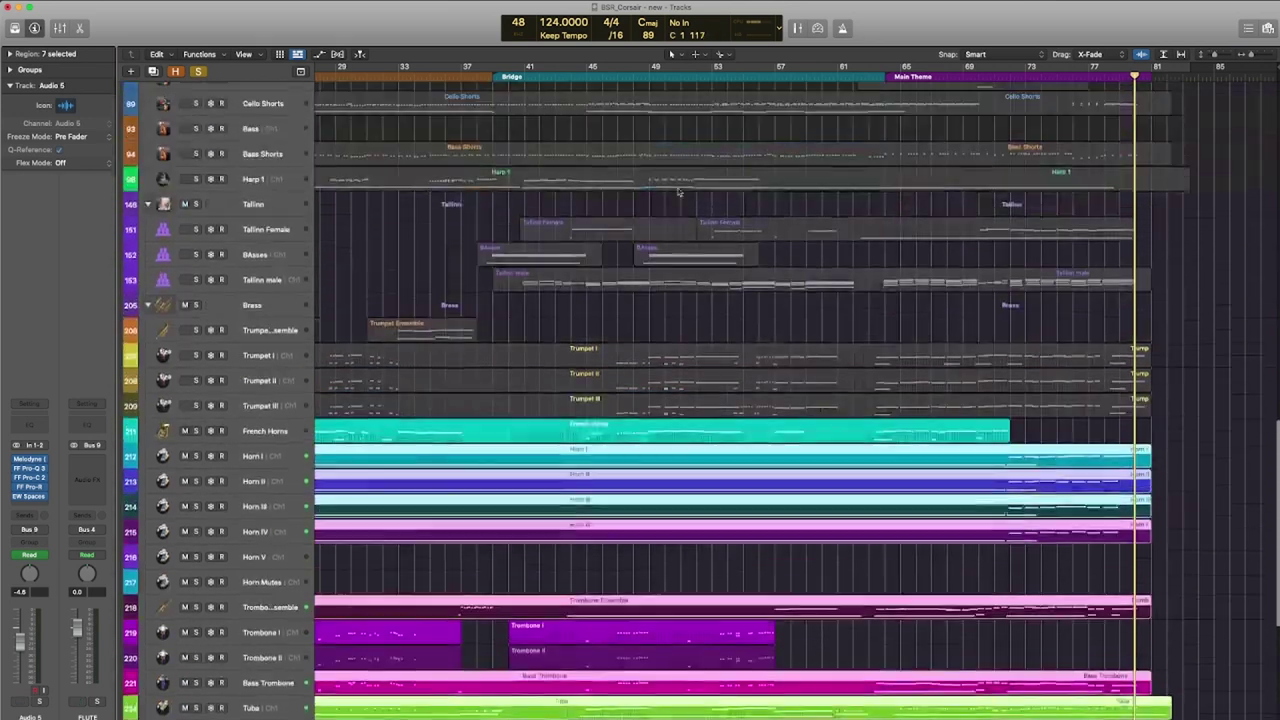
key("space")
scroll(1126, 329, "up", 3)
key("space")
key("super+a")
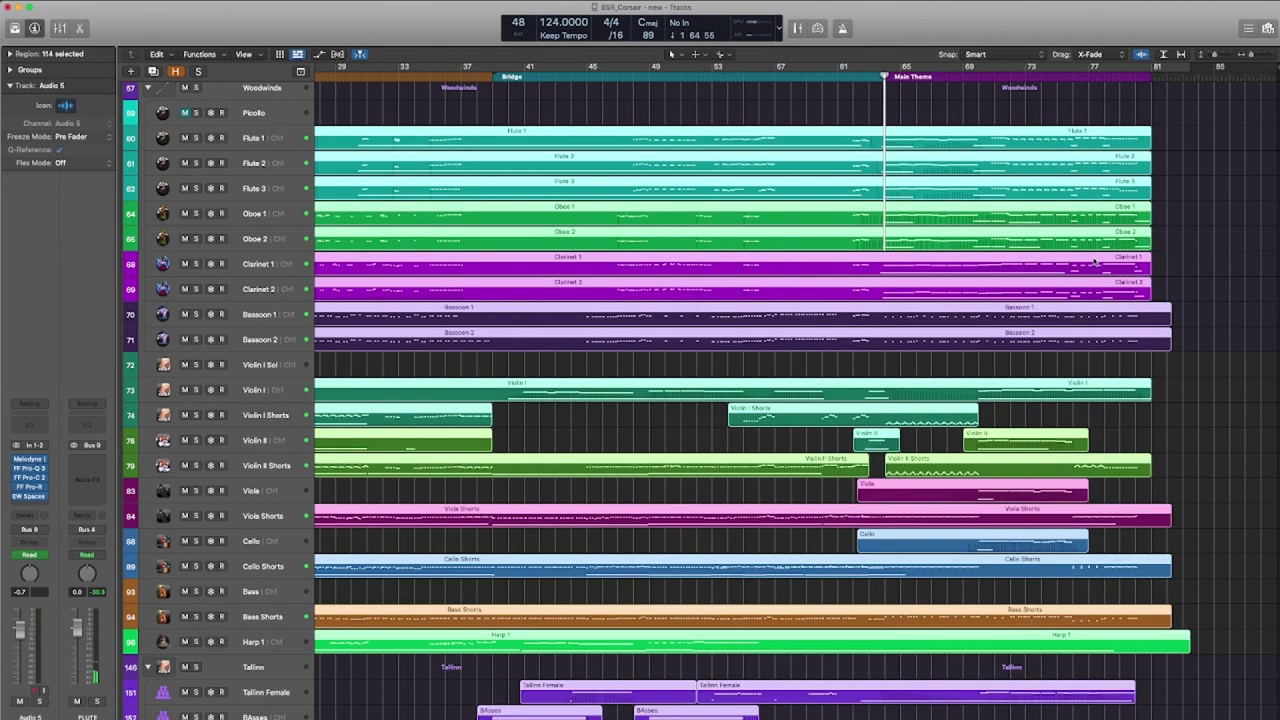
key("p")
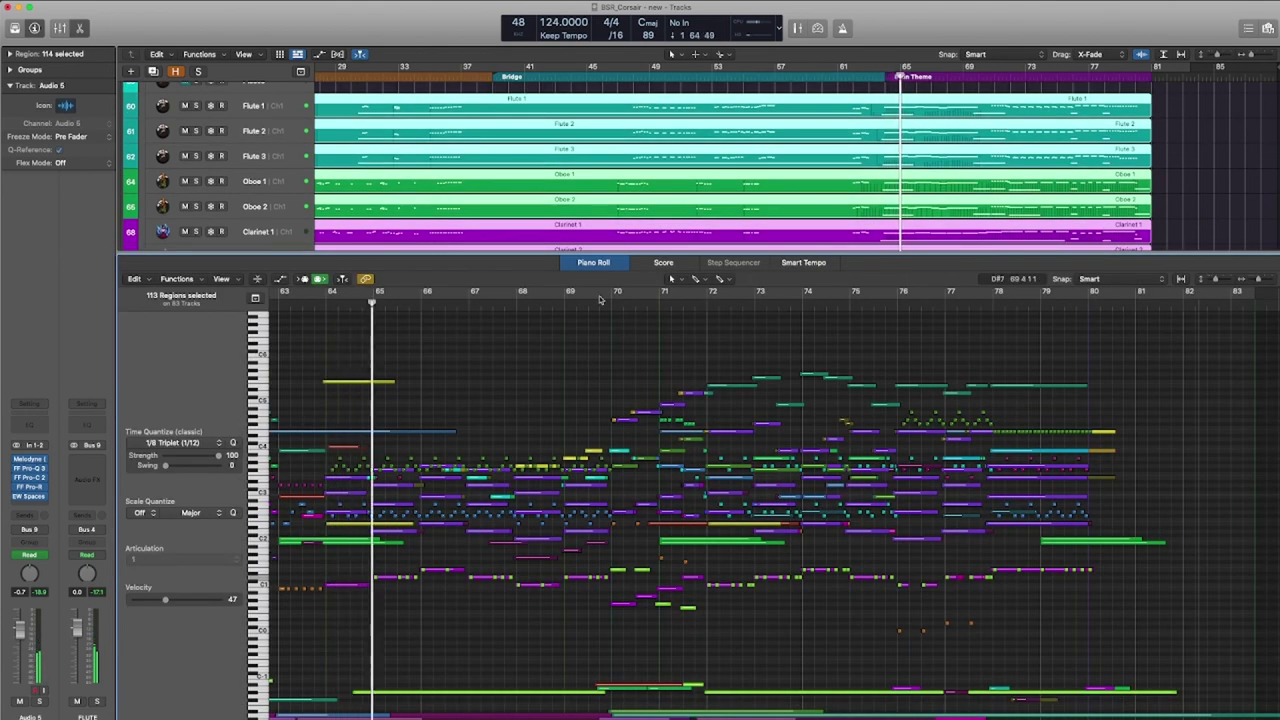